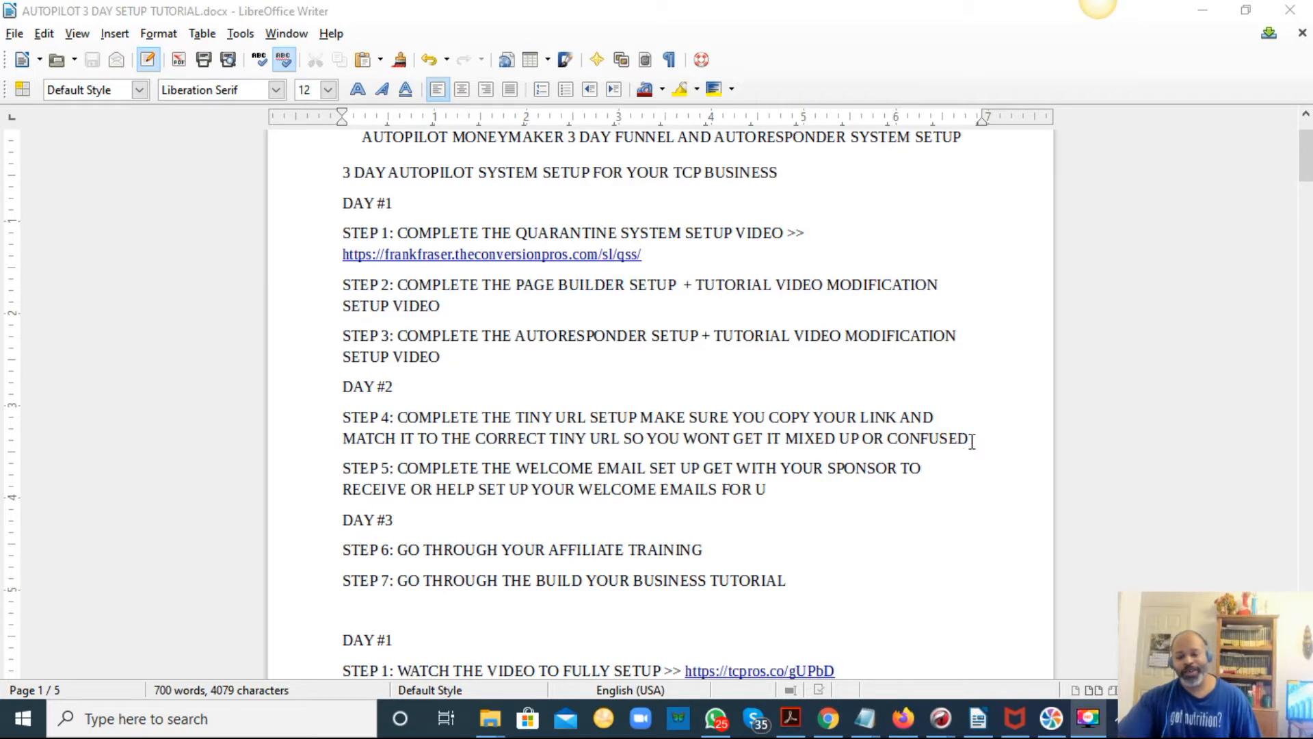
Switch to DEMO TINY URL SAMPLE.txt and copy all of its text.
{"action": "left_click_drag", "start_coordinate": [970, 439], "coordinate": [326, 419]}
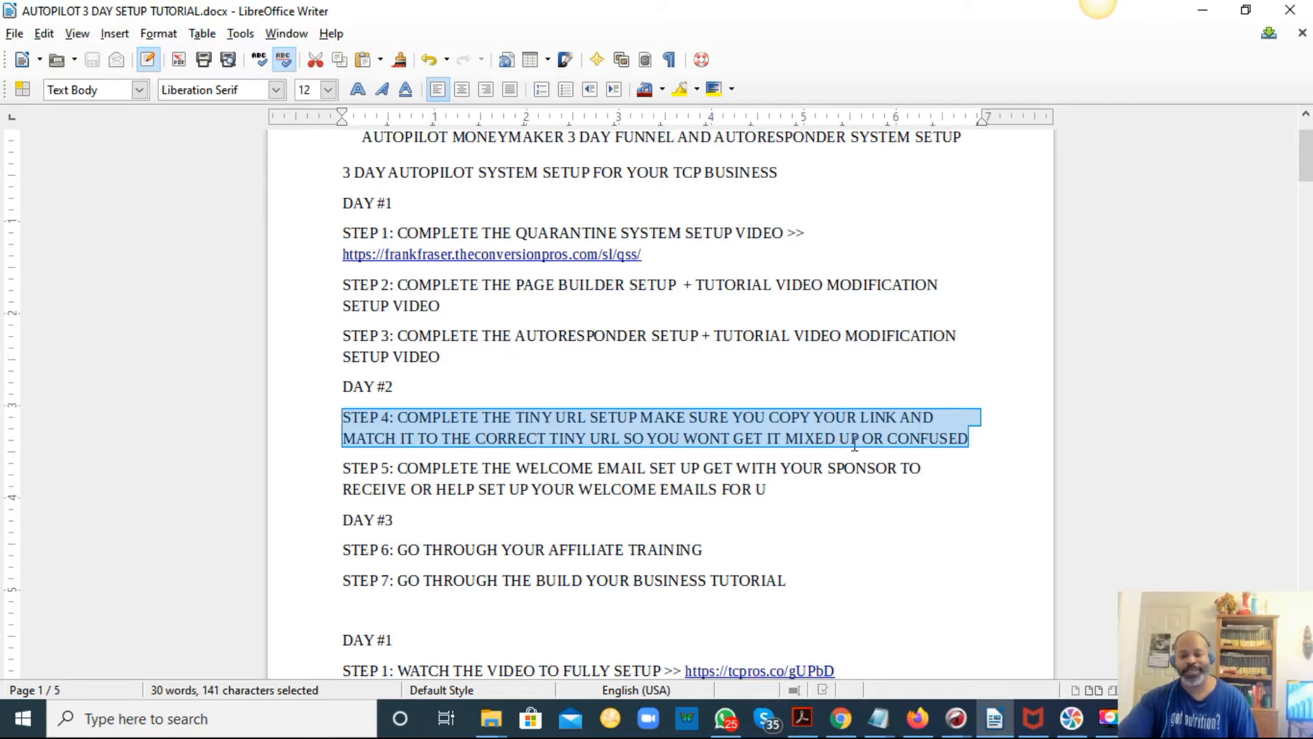
{"action": "left_click", "coordinate": [974, 437]}
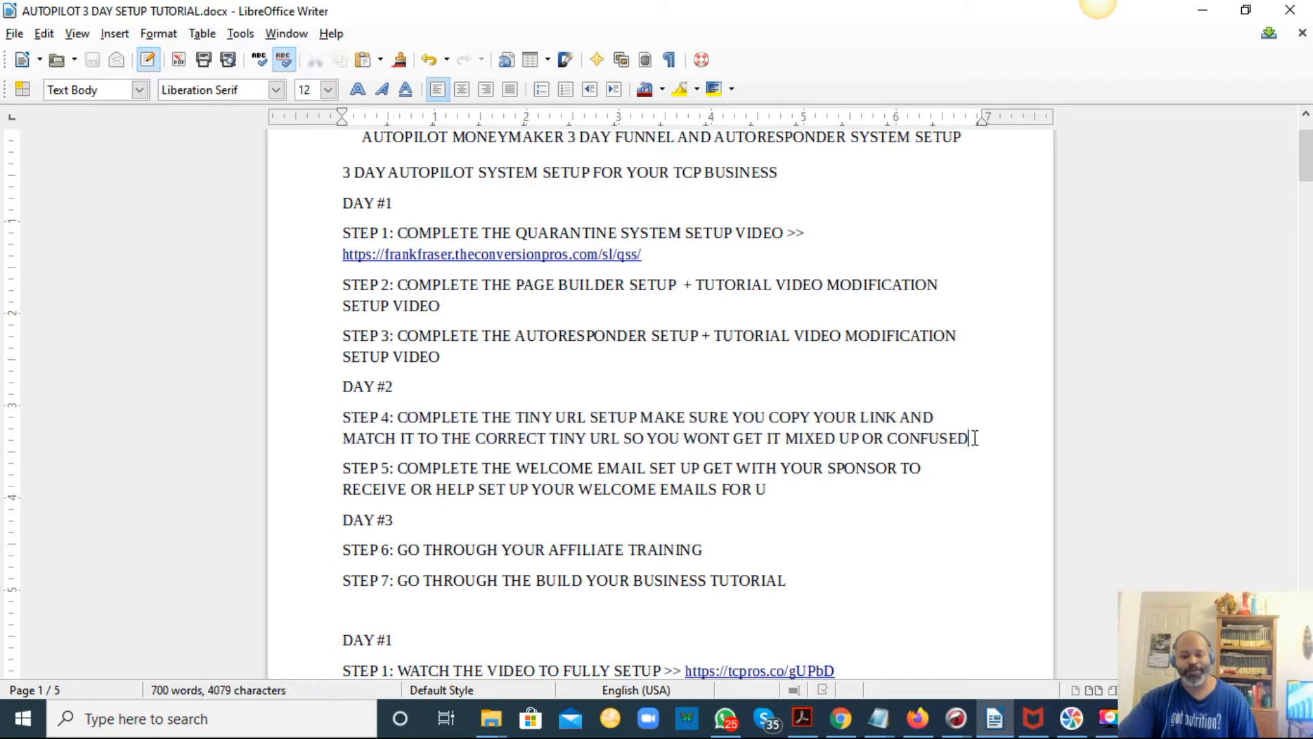
{"action": "left_click", "coordinate": [886, 712]}
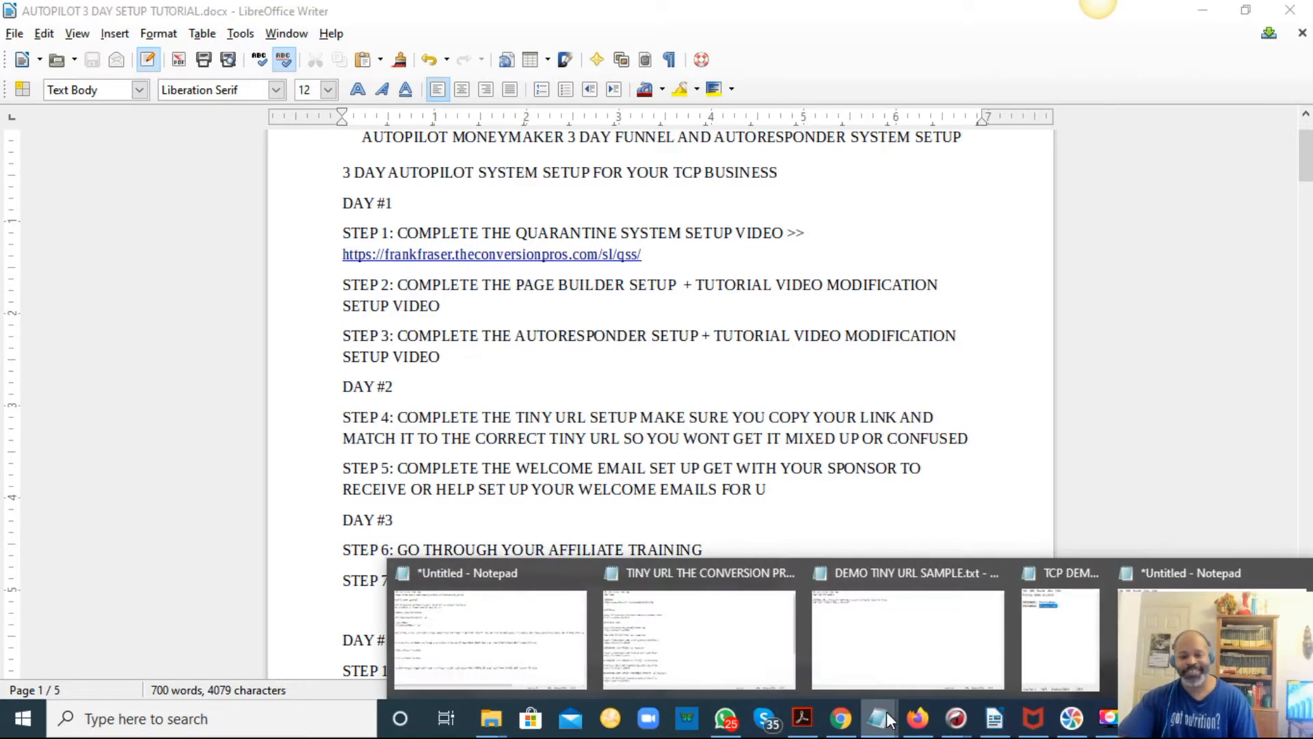
{"action": "left_click", "coordinate": [926, 673]}
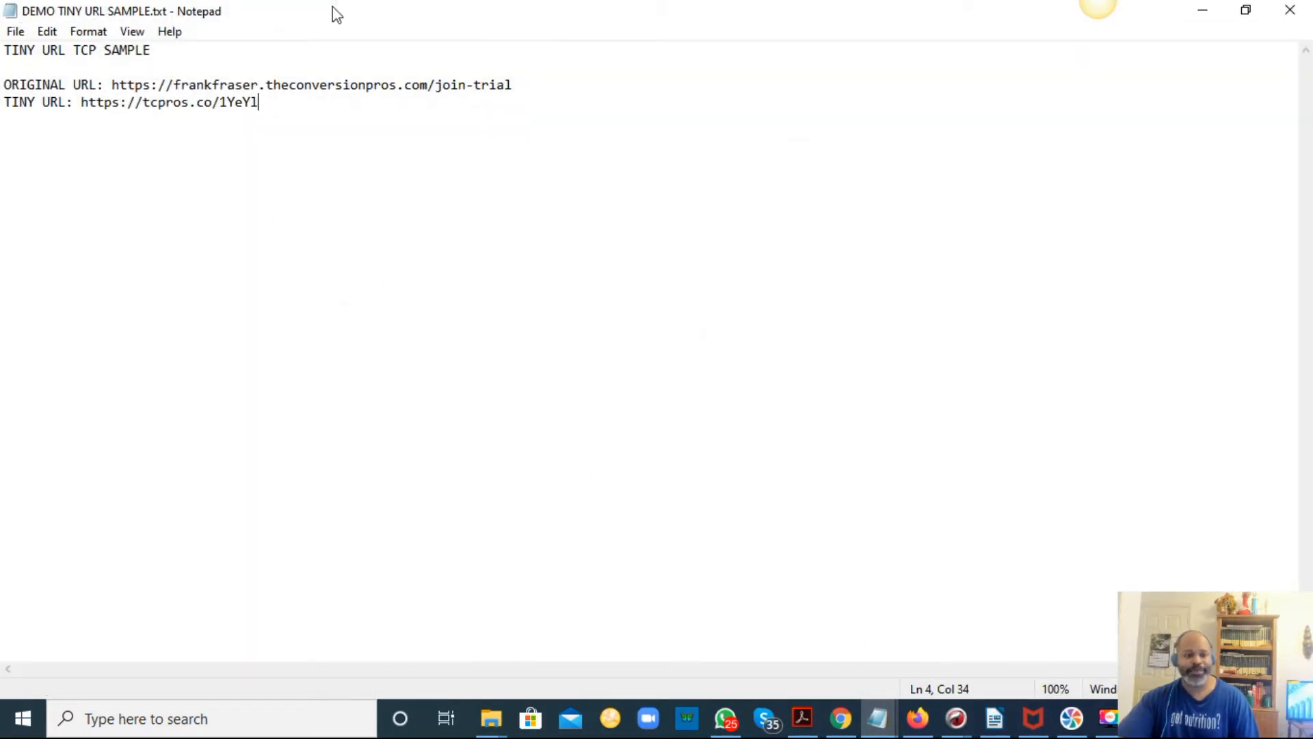
{"action": "left_click_drag", "start_coordinate": [292, 108], "coordinate": [9, 55]}
{"action": "right_click", "coordinate": [9, 55]}
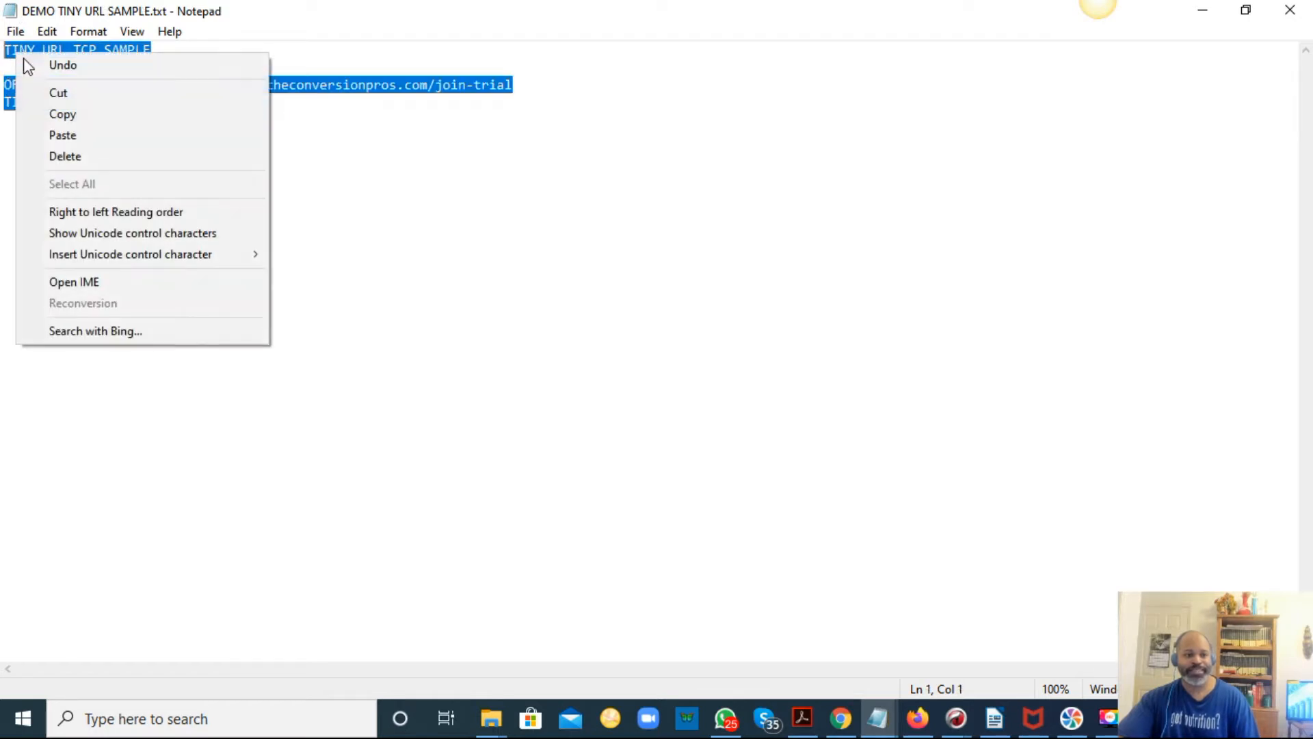
{"action": "left_click", "coordinate": [67, 114]}
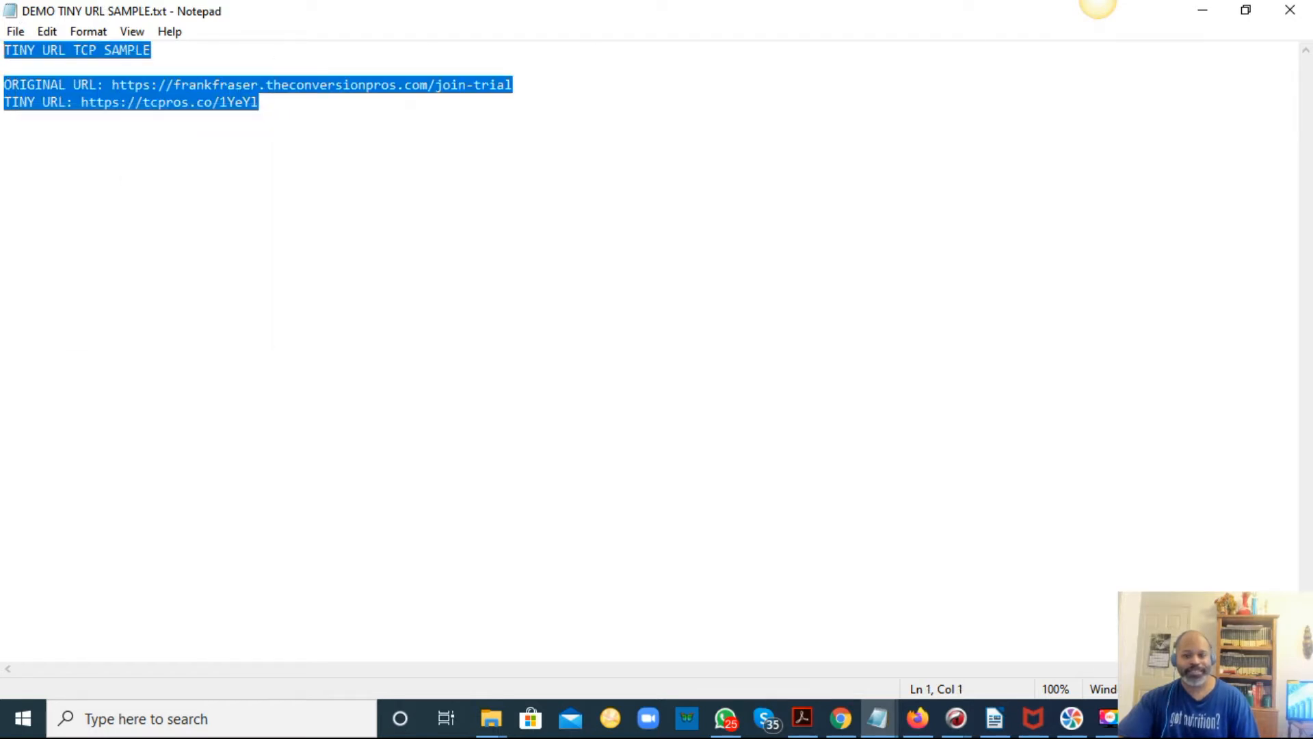
Open a new Notepad document and paste the copied sample text into it.
{"action": "left_click", "coordinate": [1202, 11]}
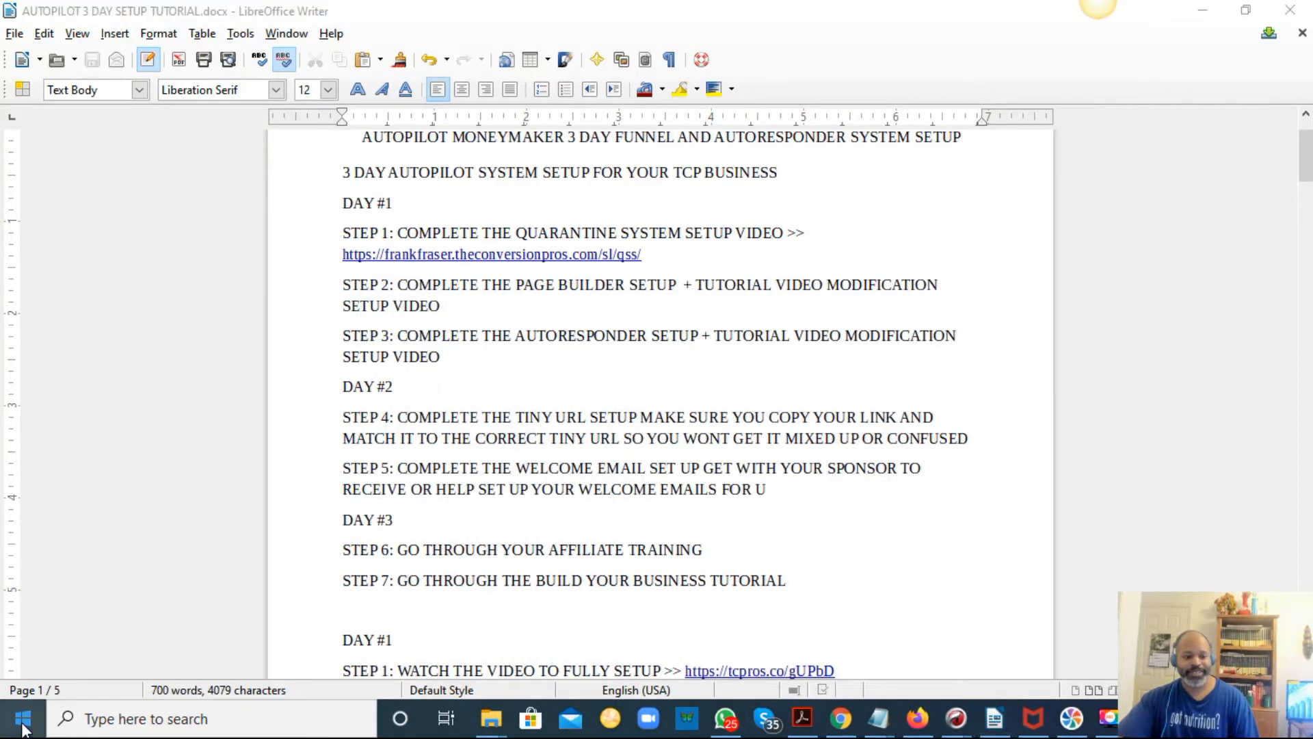
{"action": "key", "text": "super"}
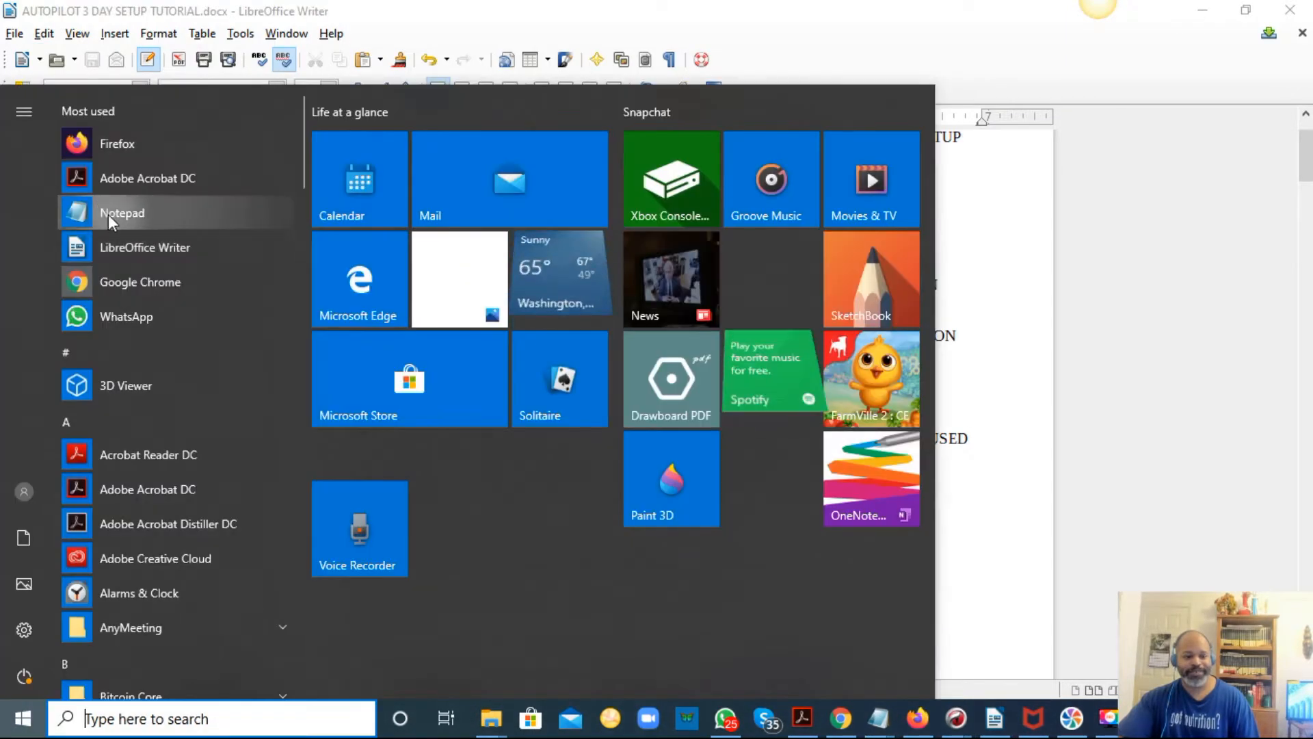
{"action": "left_click", "coordinate": [109, 214]}
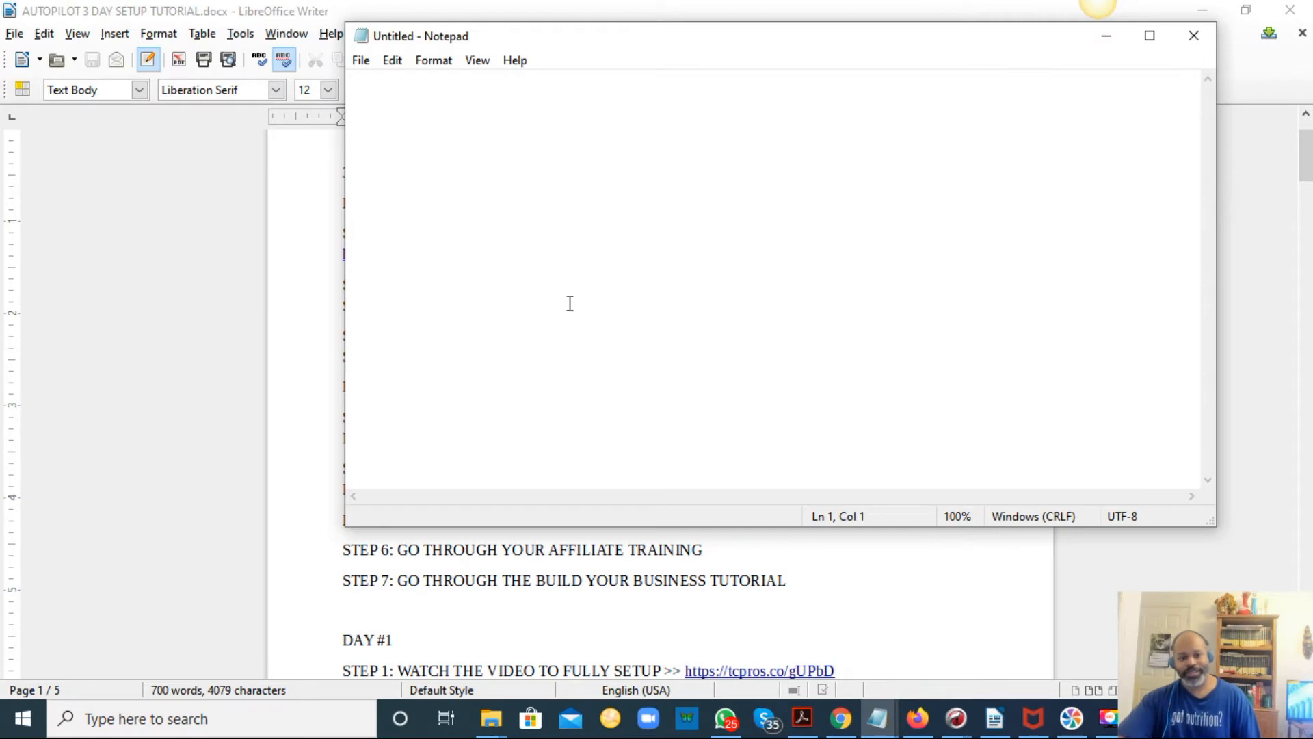
{"action": "right_click", "coordinate": [569, 301]}
{"action": "left_click", "coordinate": [615, 383]}
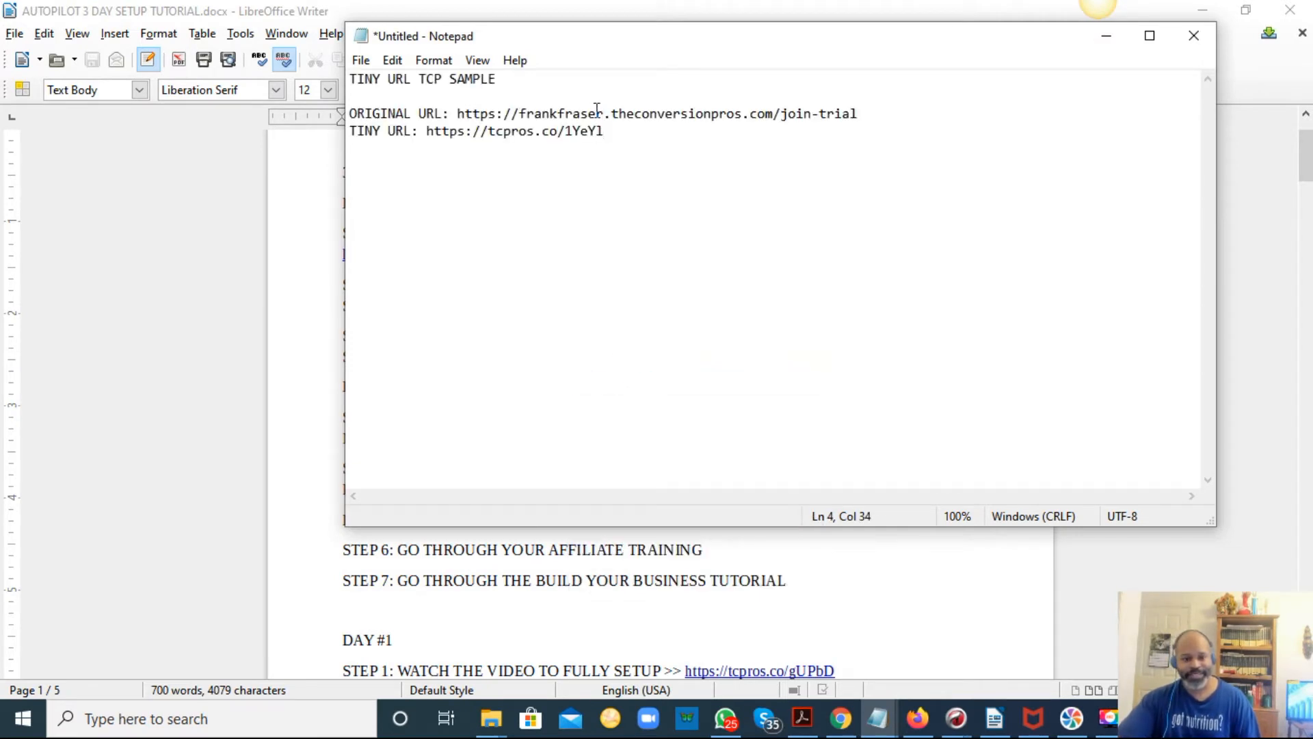
Change the subdomain of the original URL to frostydemo.
{"action": "left_click_drag", "start_coordinate": [604, 113], "coordinate": [534, 113]}
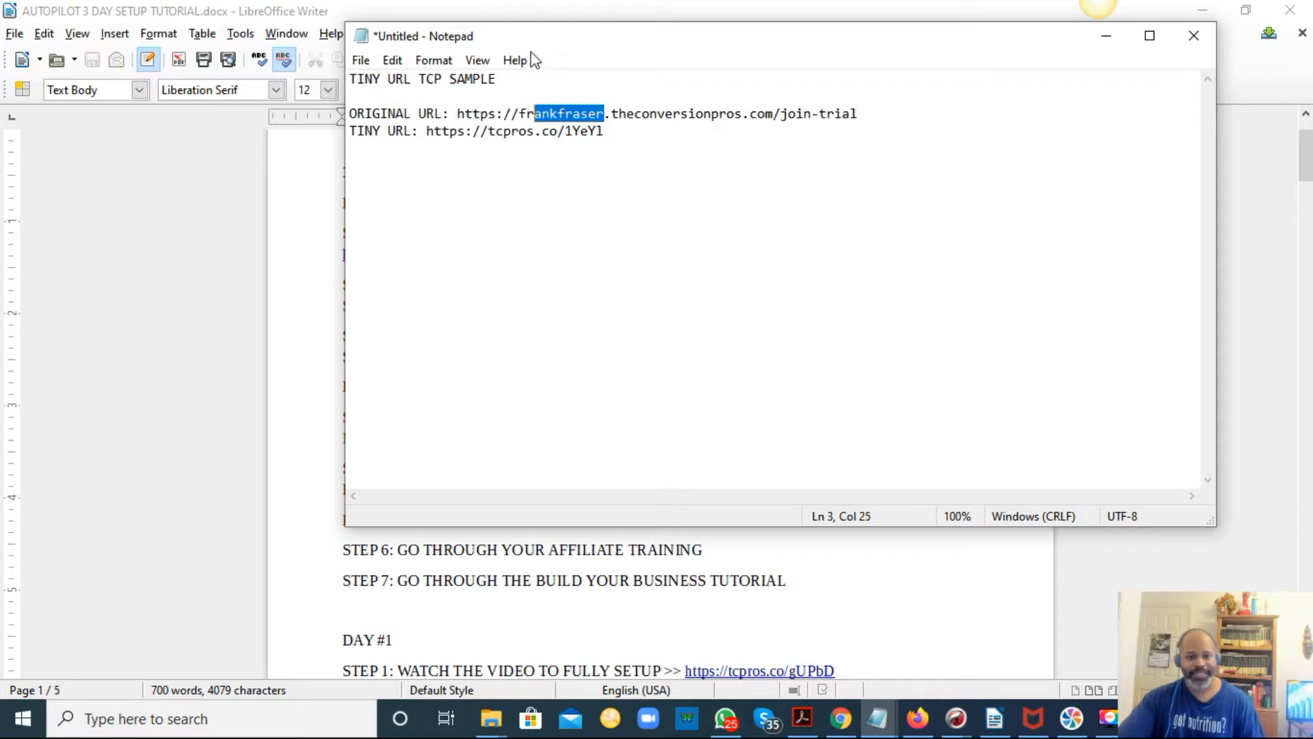
{"action": "type", "text": "osty"}
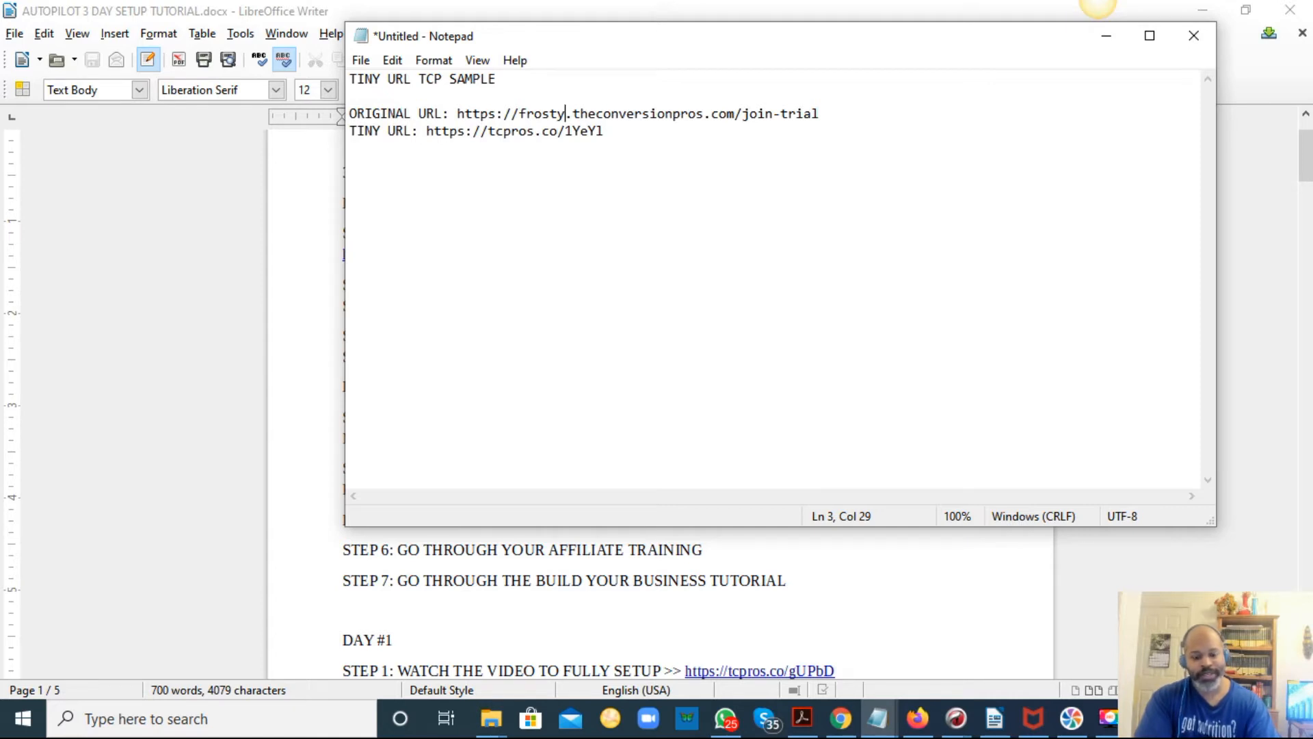
{"action": "type", "text": "demo"}
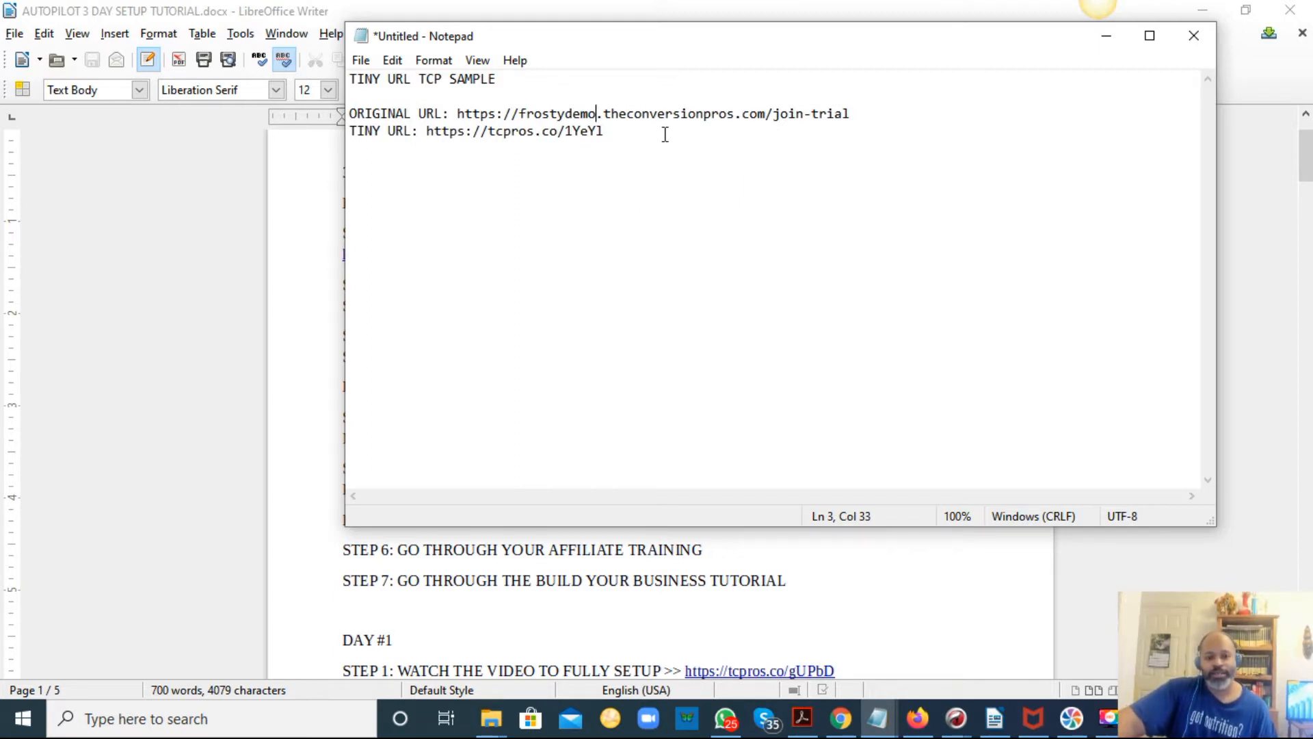
Delete the TINY URL line from the new document and minimize it.
{"action": "left_click_drag", "start_coordinate": [615, 129], "coordinate": [353, 137]}
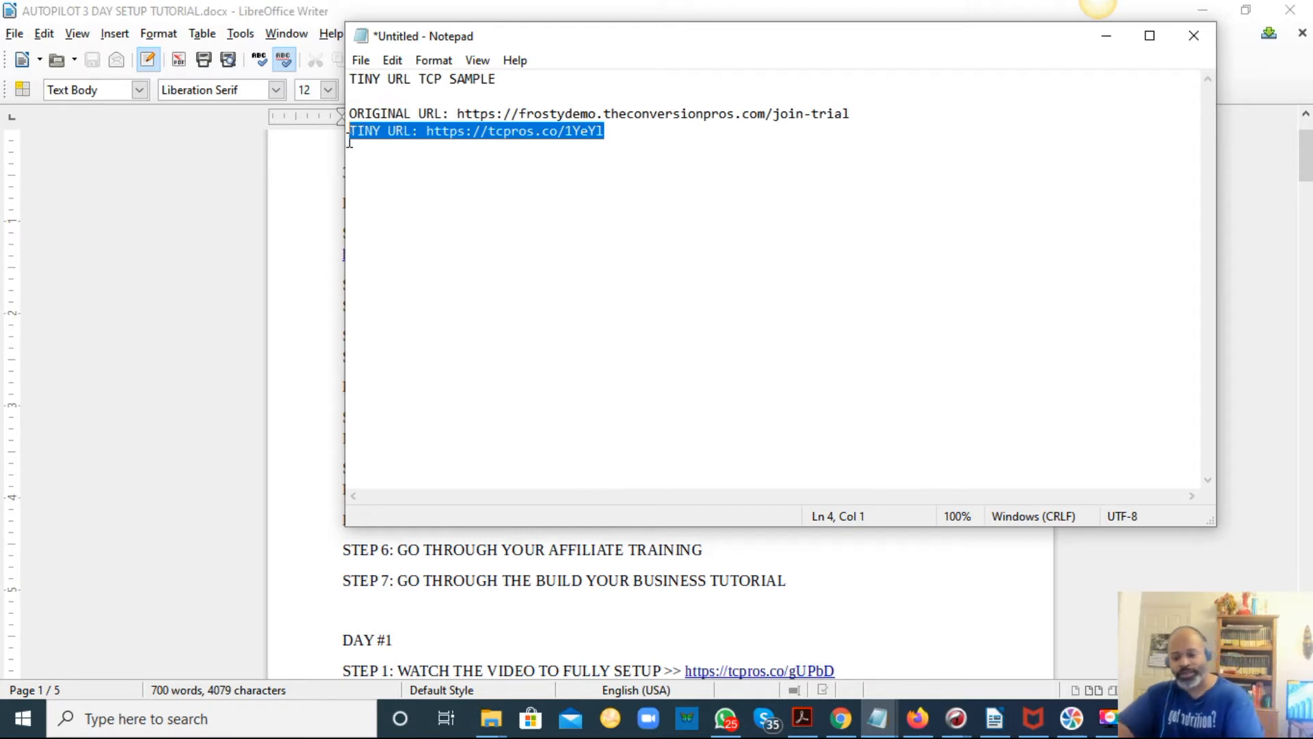
{"action": "key", "text": "BackSpace"}
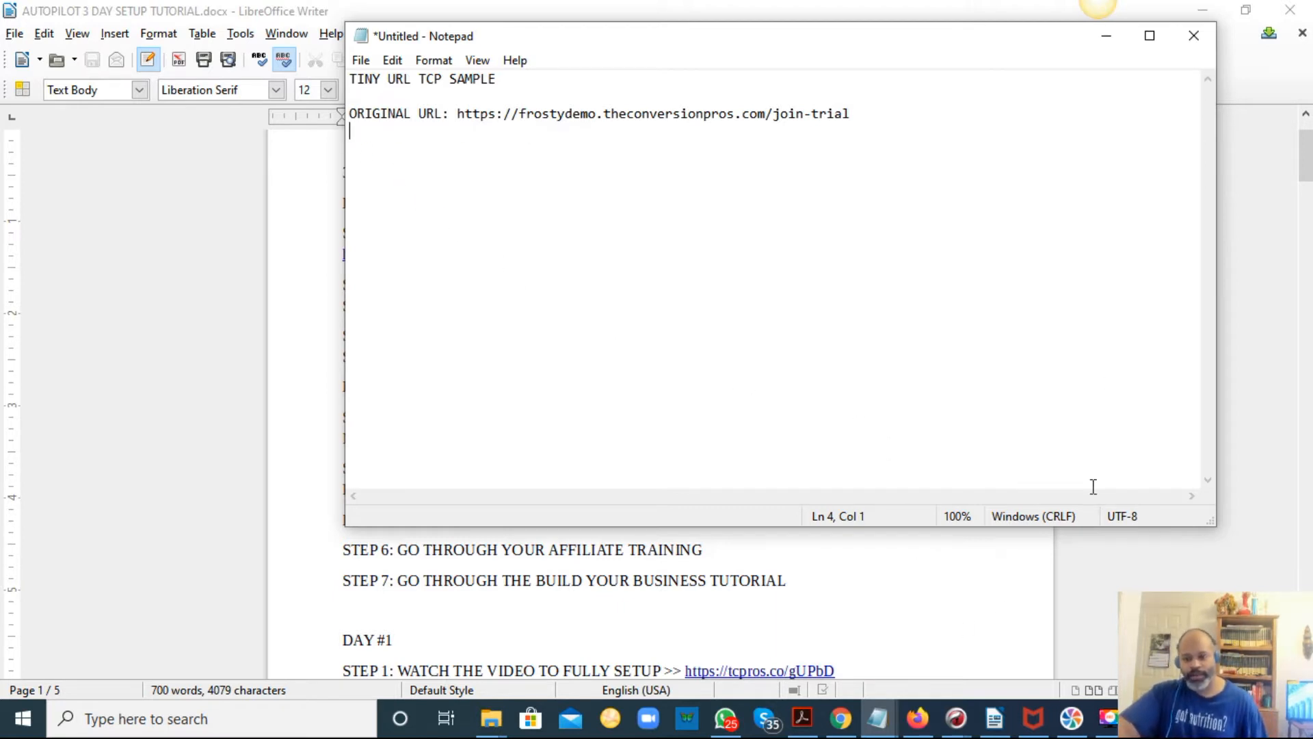
{"action": "left_click", "coordinate": [1118, 40]}
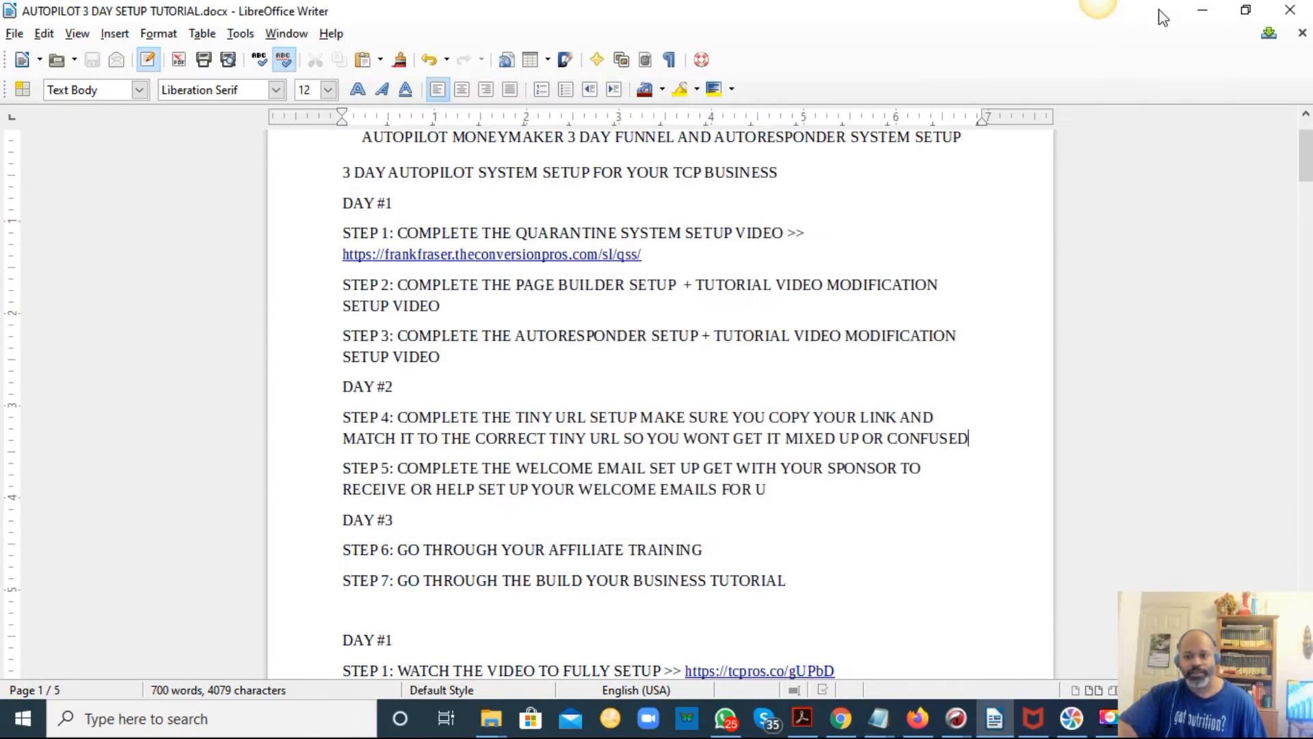
Open TINY URL THE CONVERSION PROS.txt from THE CONVERSION PROS folder on the desktop.
{"action": "left_click", "coordinate": [1201, 9]}
{"action": "left_click", "coordinate": [1233, 9]}
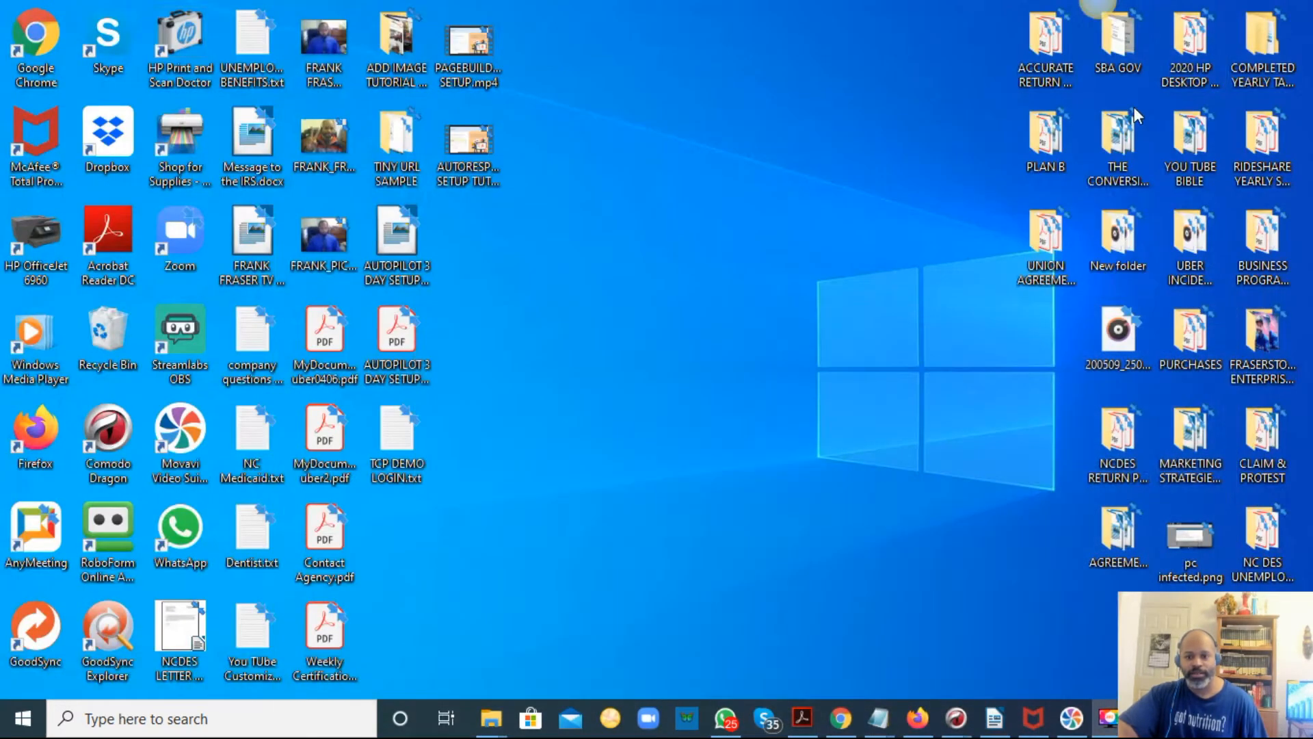
{"action": "double_click", "coordinate": [1114, 163]}
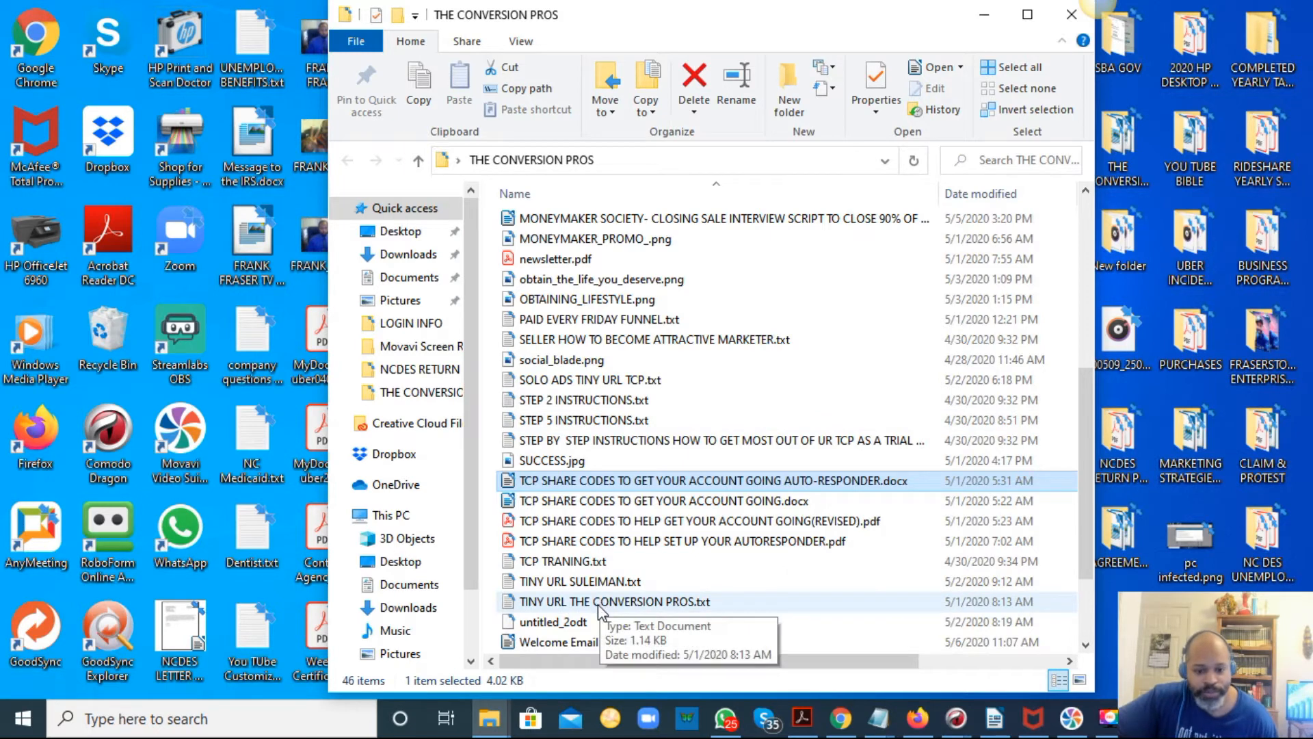
{"action": "scroll", "coordinate": [602, 602], "scroll_direction": "down", "scroll_amount": 2}
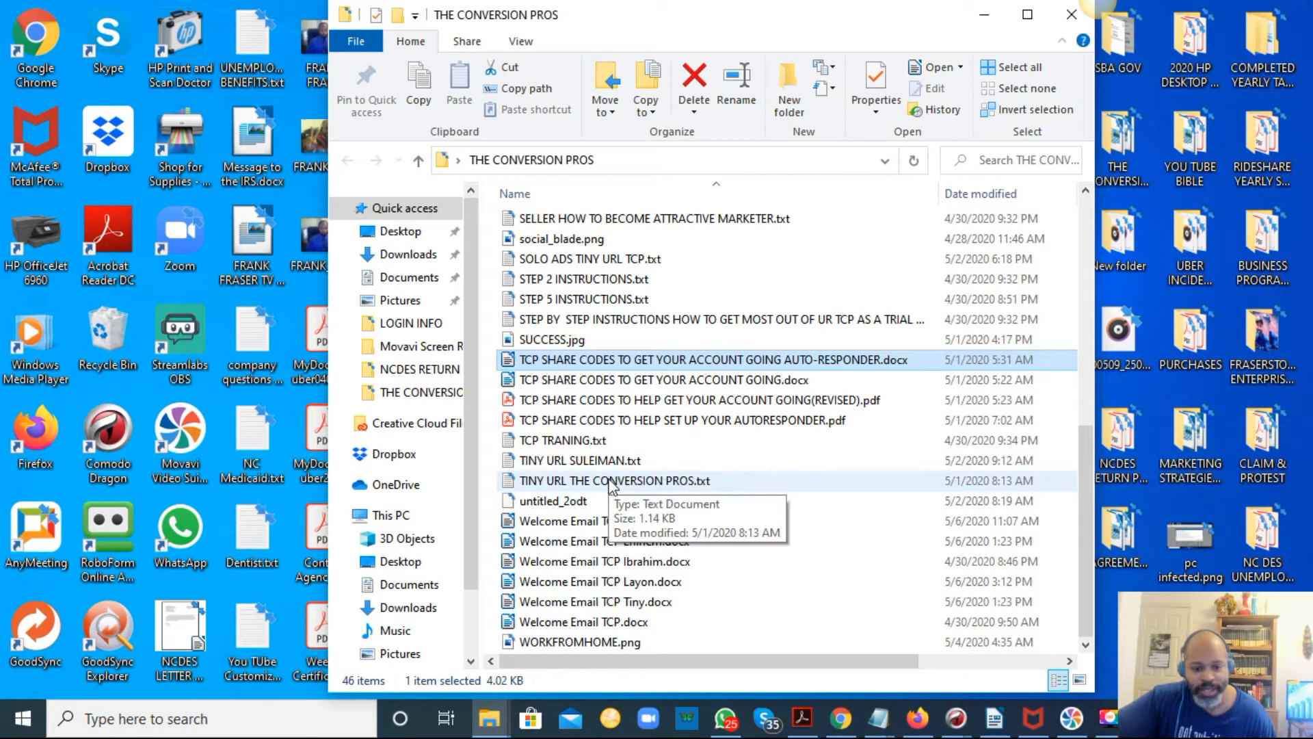
{"action": "left_click", "coordinate": [611, 482]}
{"action": "double_click", "coordinate": [611, 482]}
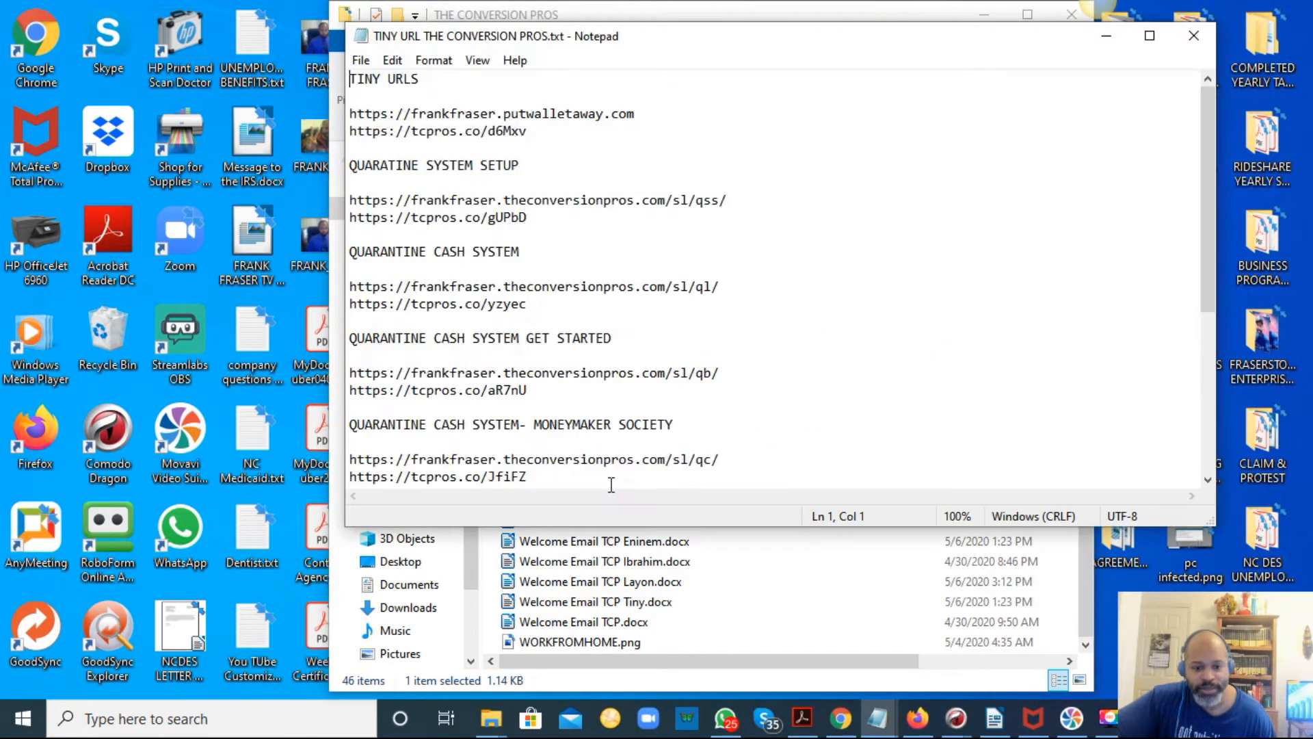
Copy the whole list of original and tiny URLs in TINY URL THE CONVERSION PROS.txt.
{"action": "scroll", "coordinate": [609, 451], "scroll_direction": "down", "scroll_amount": 6}
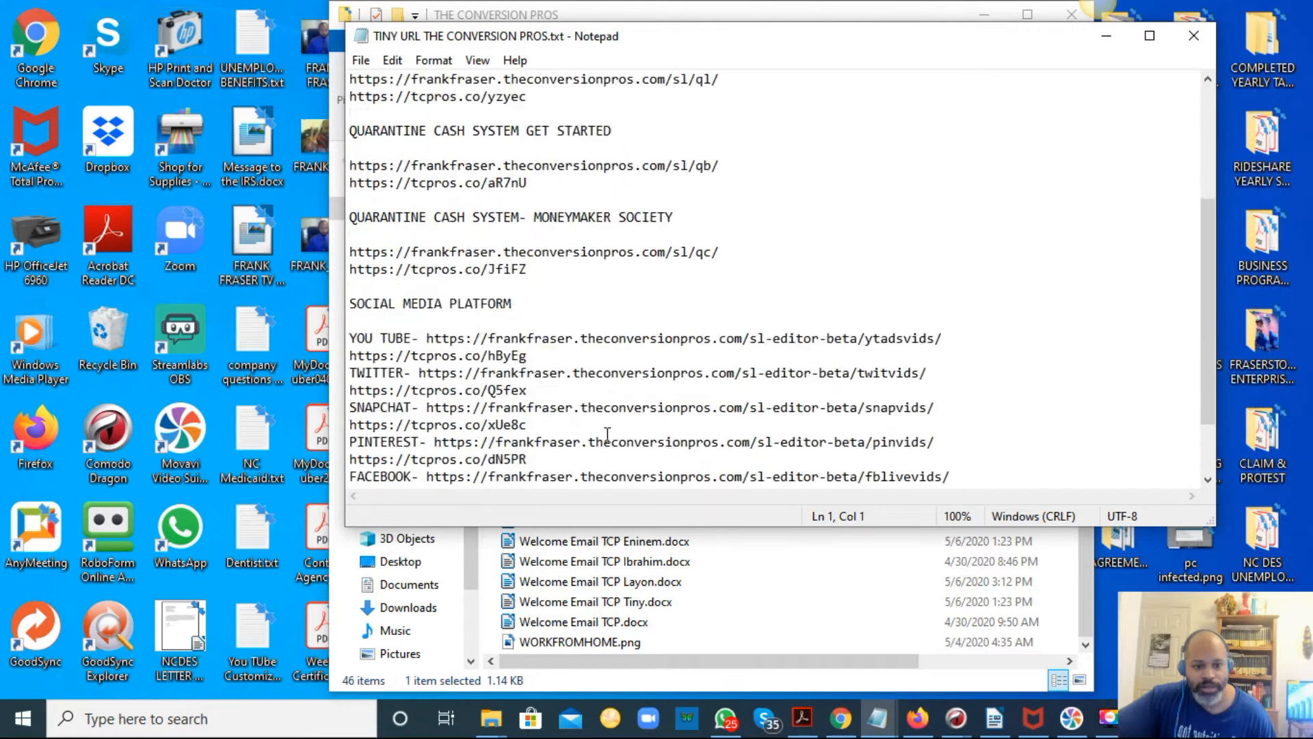
{"action": "left_click_drag", "start_coordinate": [598, 445], "coordinate": [347, 8]}
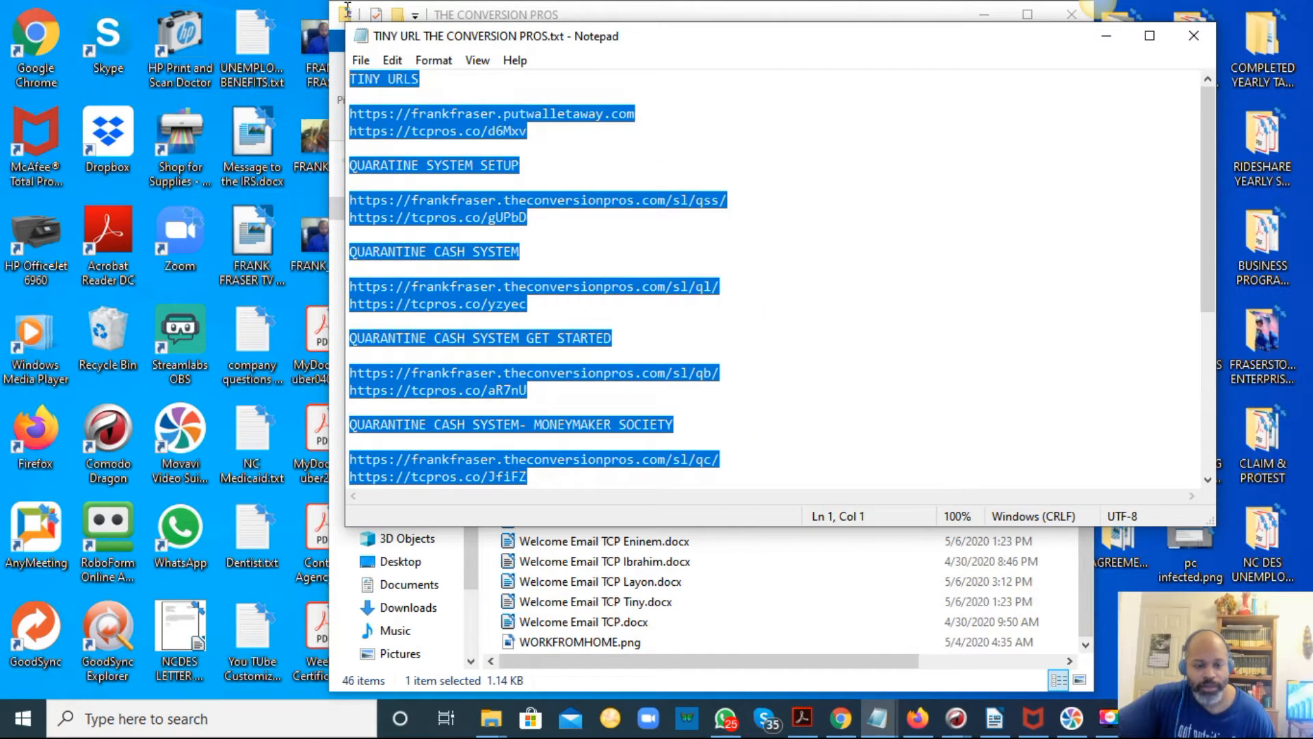
{"action": "right_click", "coordinate": [448, 154]}
{"action": "left_click", "coordinate": [494, 218]}
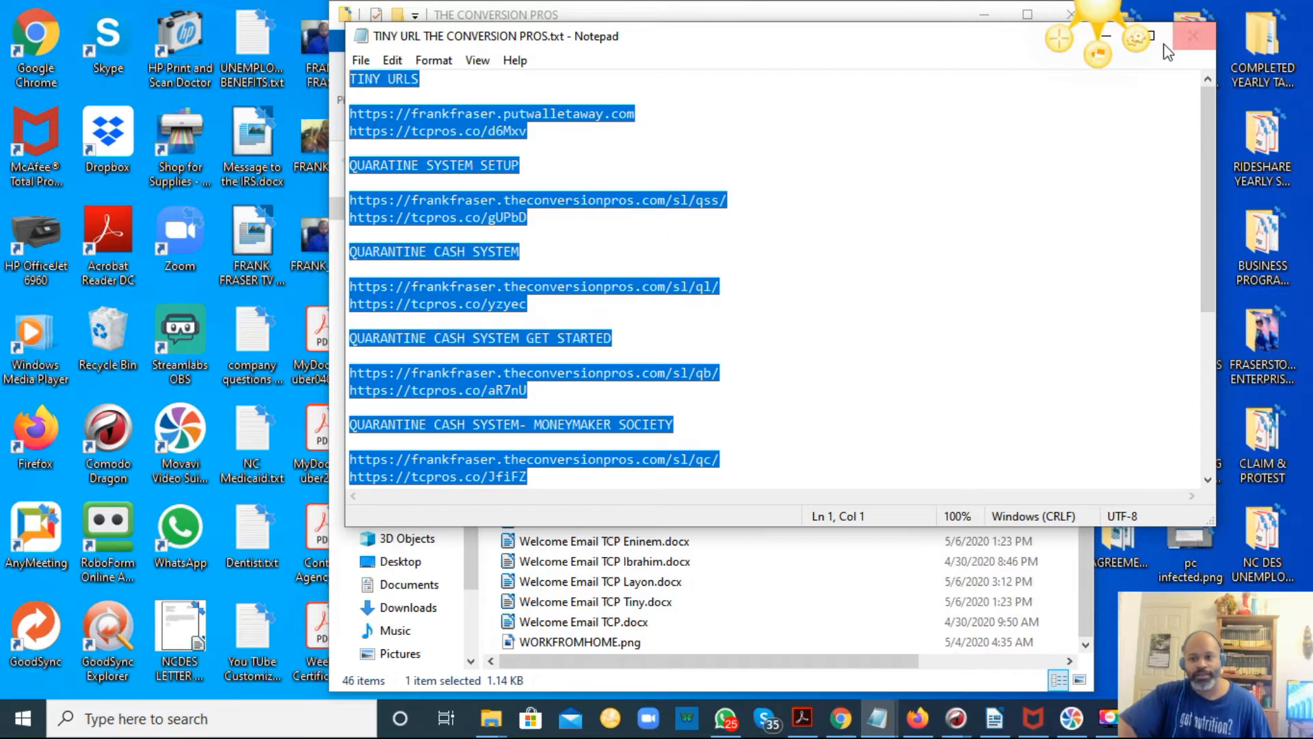
{"action": "left_click", "coordinate": [1105, 36]}
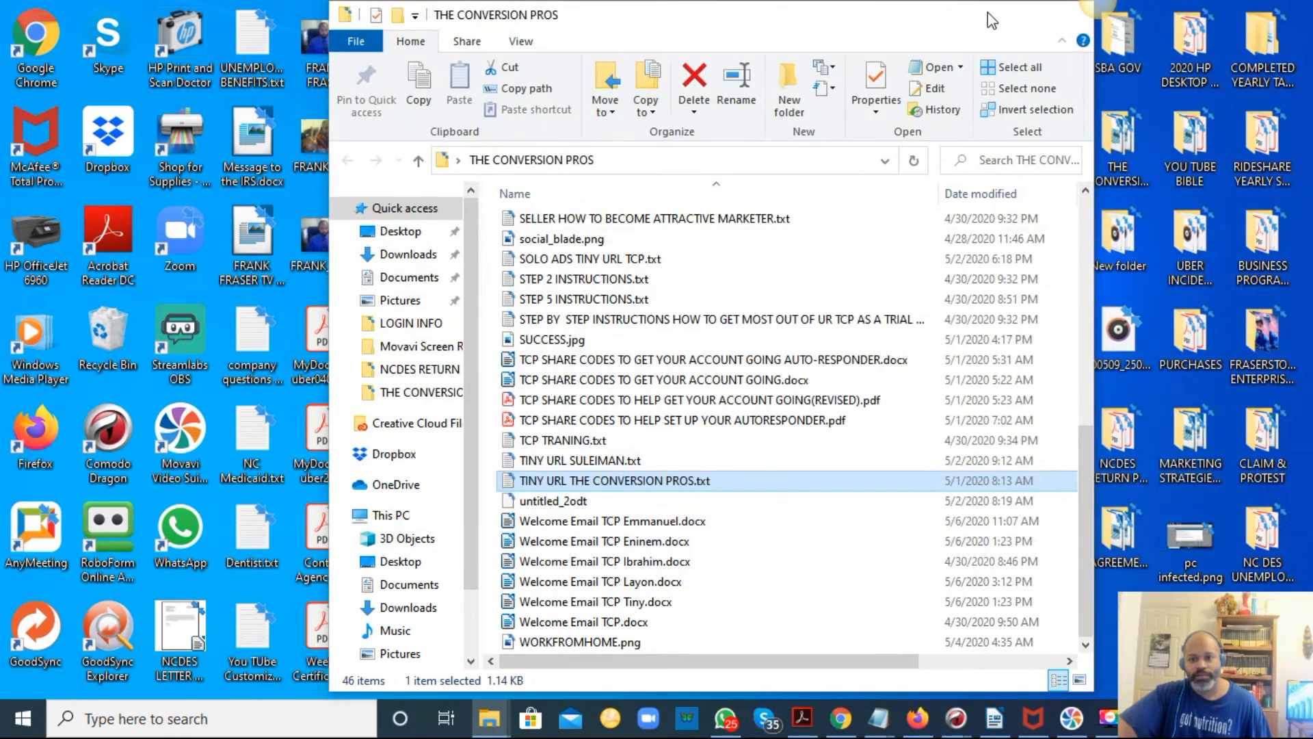
Minimize the folder window and close TINY URL THE CONVERSION PROS.txt.
{"action": "left_click", "coordinate": [984, 15]}
{"action": "mouse_move", "coordinate": [882, 717]}
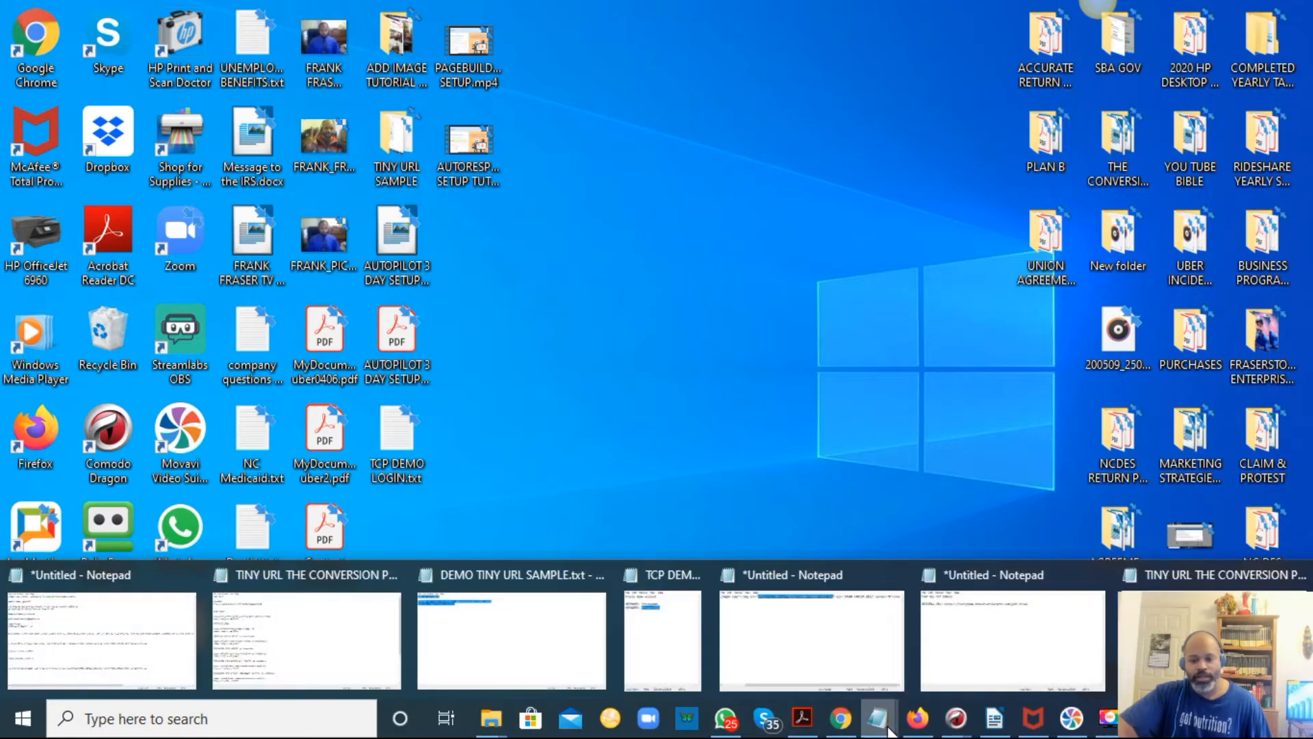
{"action": "left_click", "coordinate": [1210, 643]}
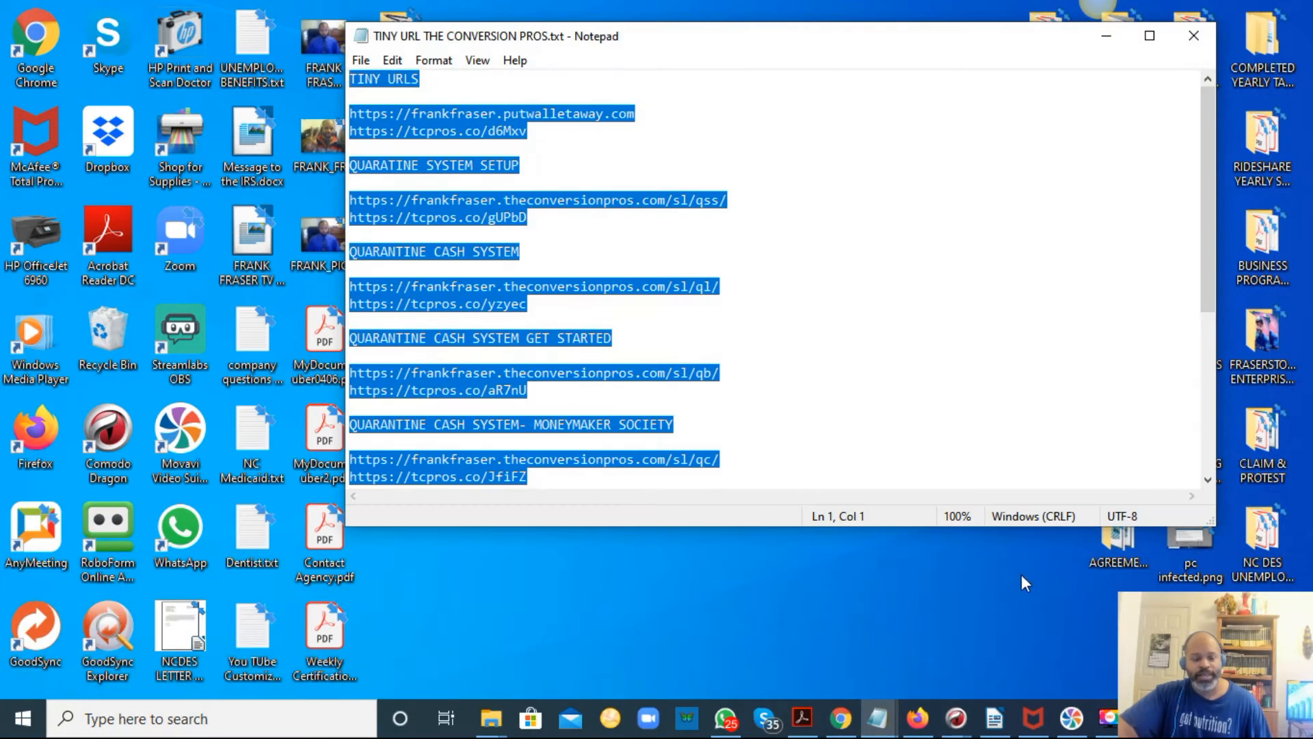
{"action": "left_click", "coordinate": [1193, 35]}
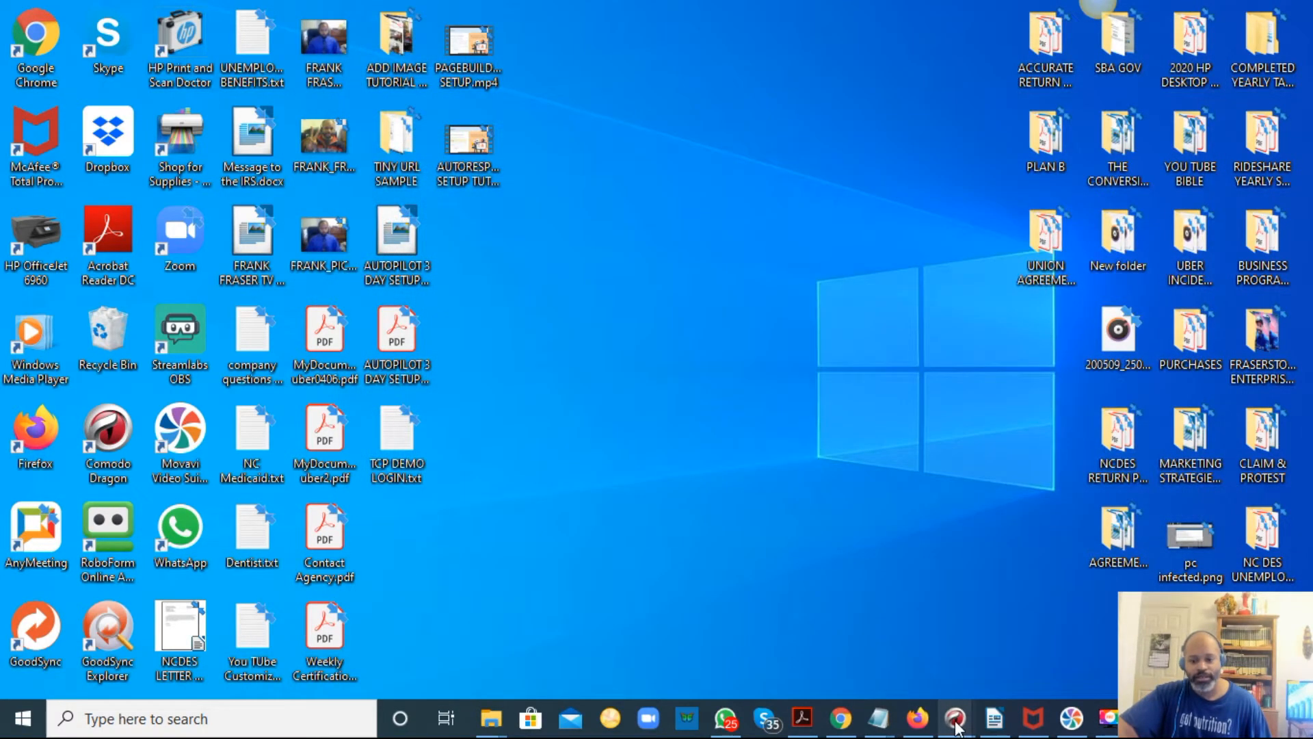
Paste the copied URL list below the original URL in the untitled Notepad document.
{"action": "mouse_move", "coordinate": [884, 701]}
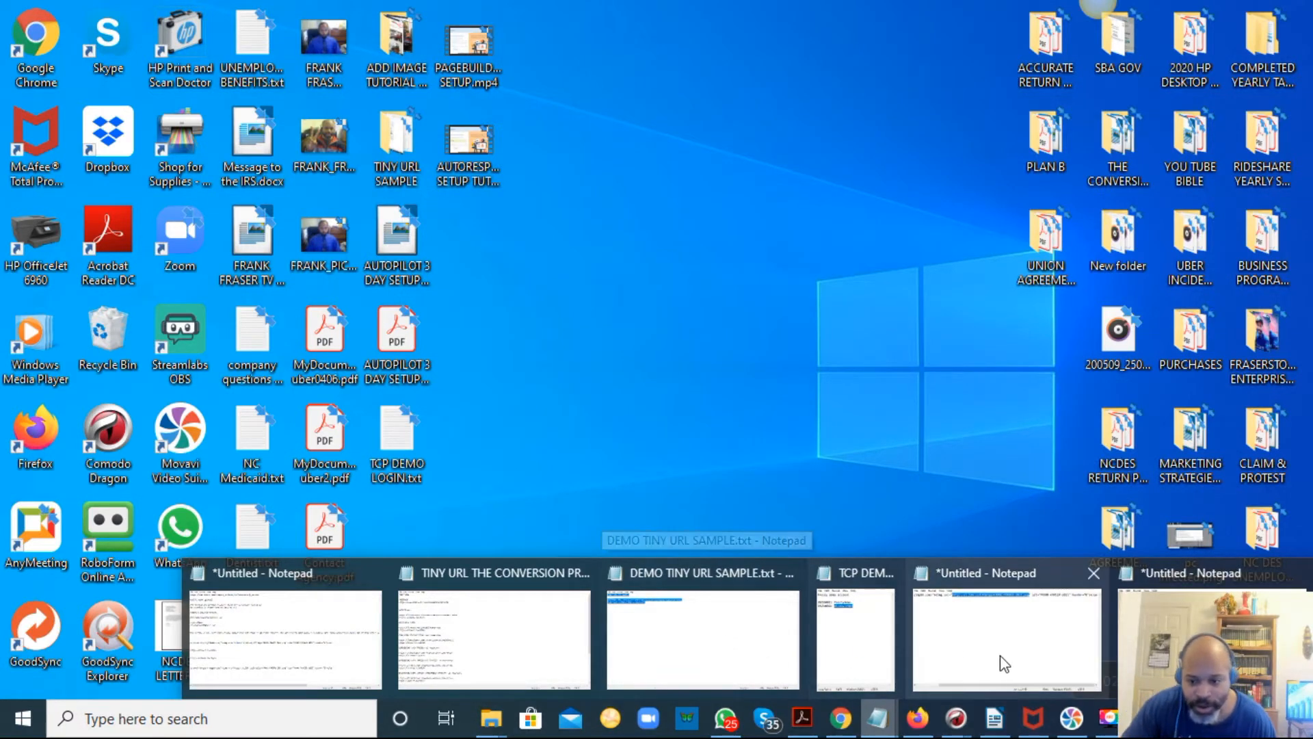
{"action": "left_click", "coordinate": [1094, 650]}
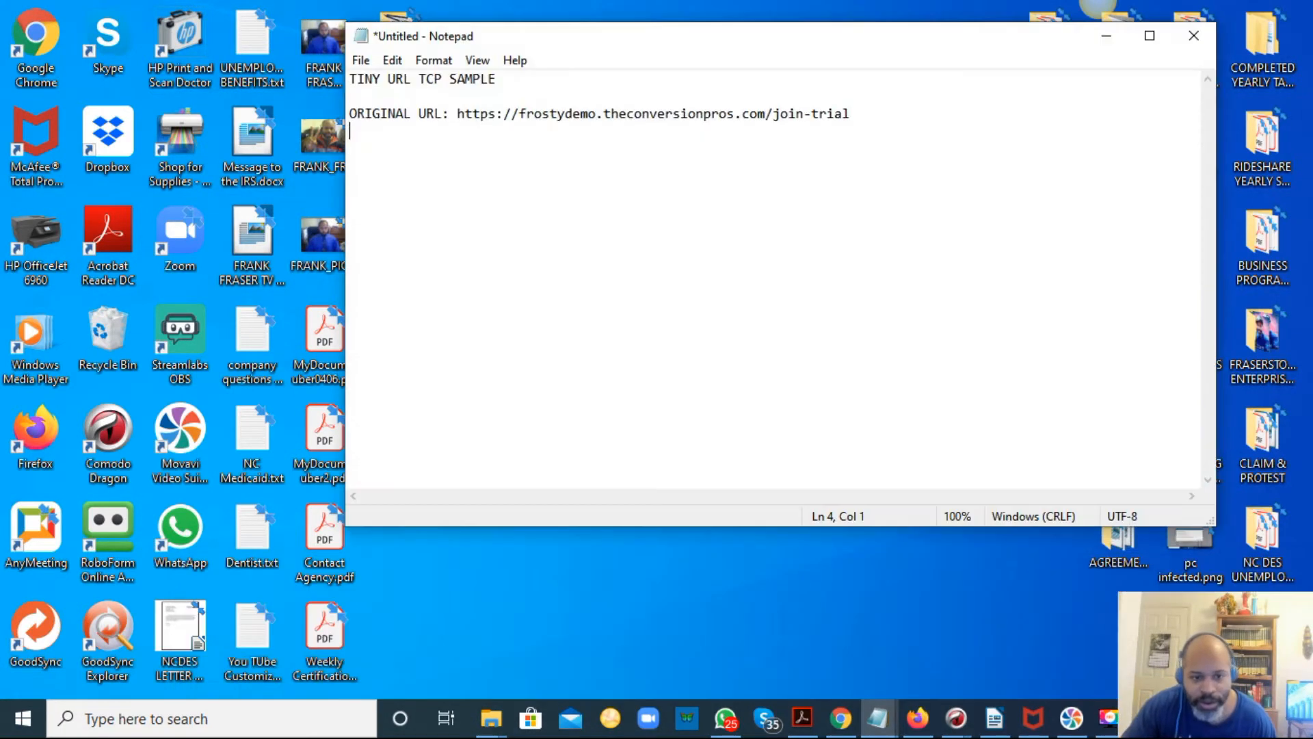
{"action": "right_click", "coordinate": [858, 257]}
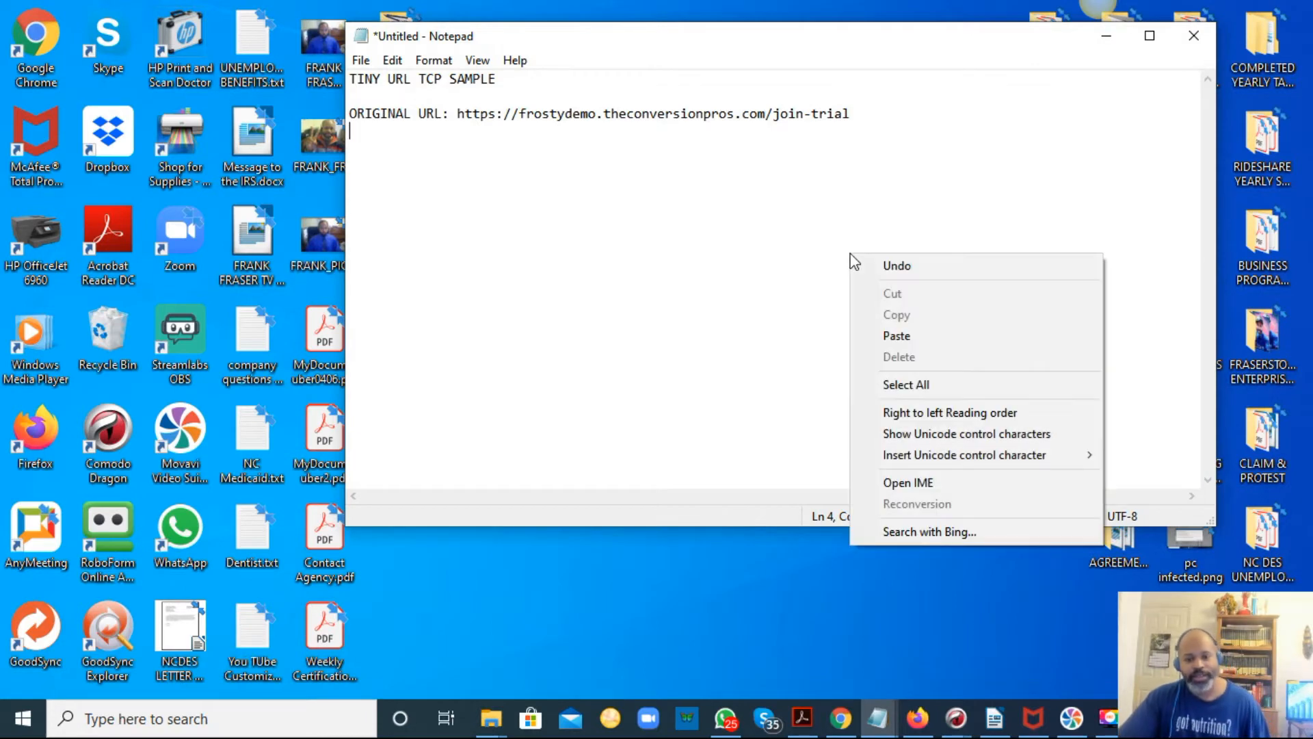
{"action": "left_click", "coordinate": [915, 335]}
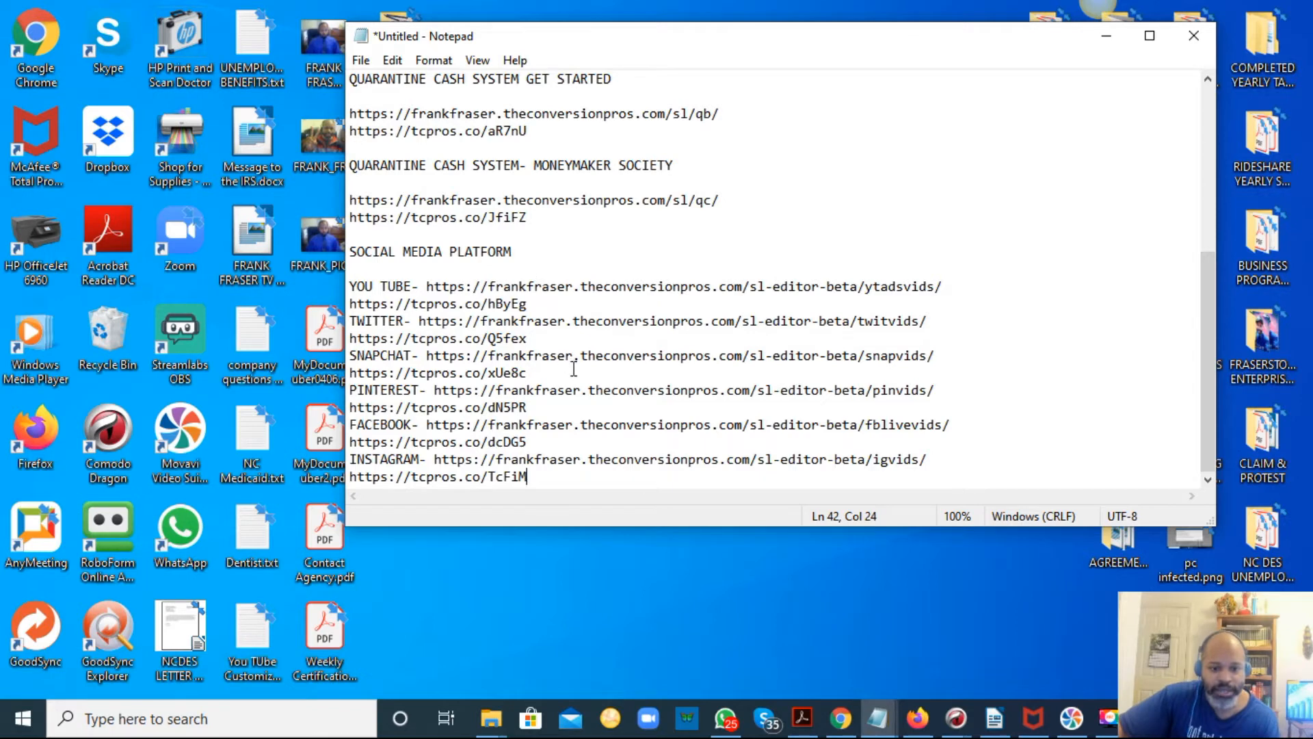
Replace the subdomain of the putwalletaway.com URL with frostydemo copied from the original URL.
{"action": "scroll", "coordinate": [601, 294], "scroll_direction": "up", "scroll_amount": 6}
{"action": "left_click_drag", "start_coordinate": [592, 115], "coordinate": [519, 115]}
{"action": "right_click", "coordinate": [527, 117]}
{"action": "left_click", "coordinate": [573, 179]}
{"action": "left_click_drag", "start_coordinate": [497, 167], "coordinate": [412, 169]}
{"action": "right_click", "coordinate": [415, 168]}
{"action": "left_click", "coordinate": [463, 249]}
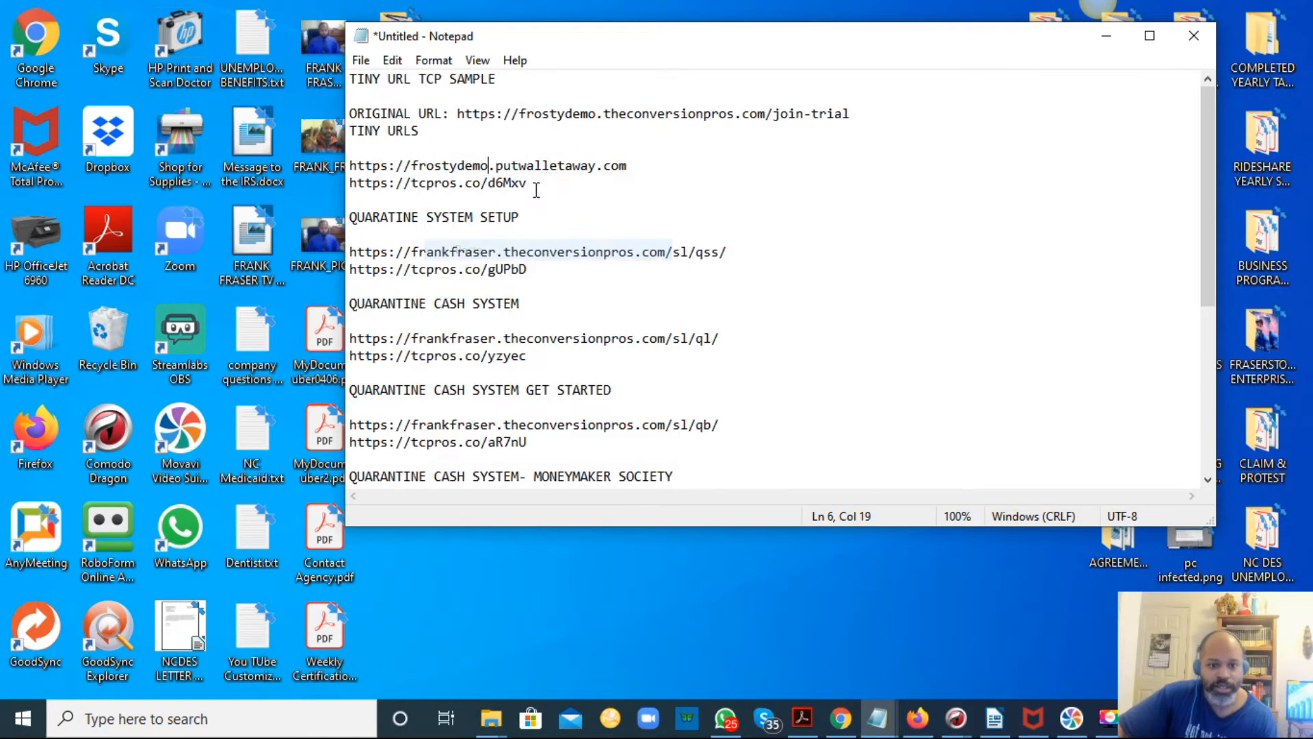
Delete the tiny URLs under the putwalletaway.com and QUARATINE SYSTEM SETUP links.
{"action": "left_click_drag", "start_coordinate": [551, 182], "coordinate": [289, 183]}
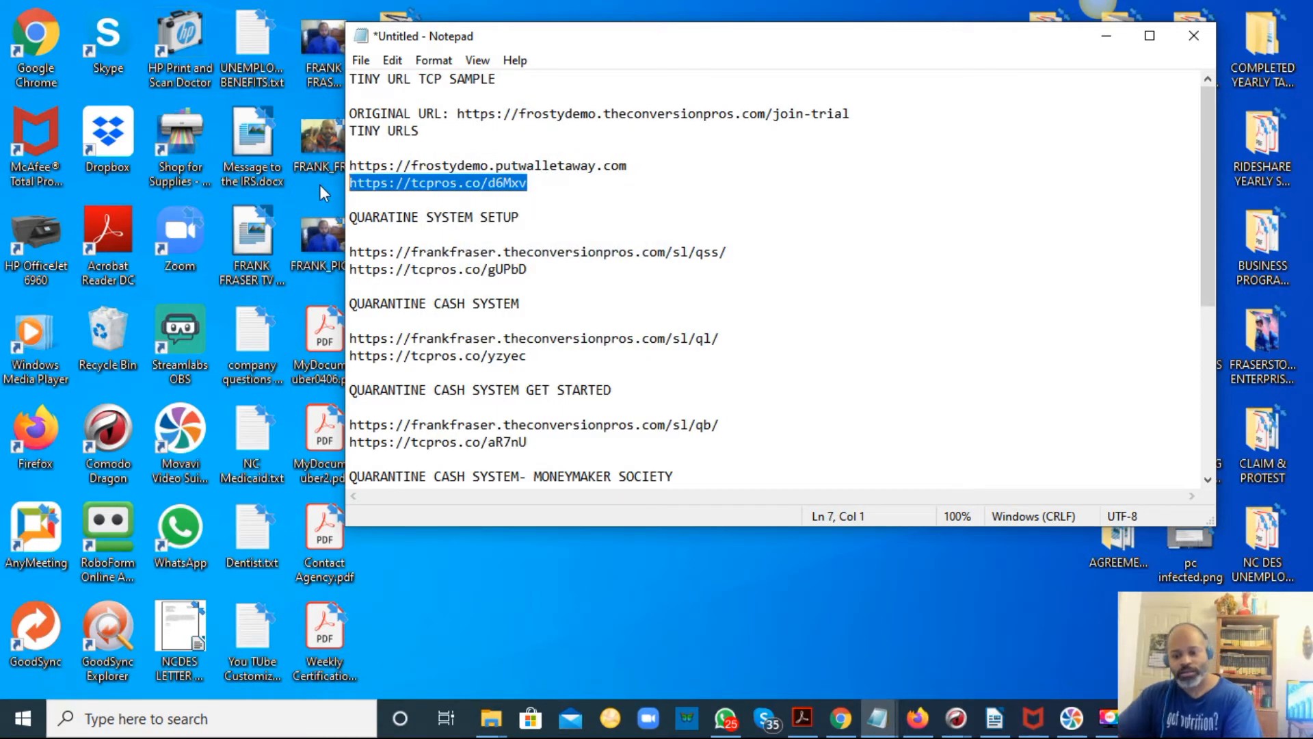
{"action": "key", "text": "Delete"}
{"action": "left_click_drag", "start_coordinate": [544, 269], "coordinate": [335, 270]}
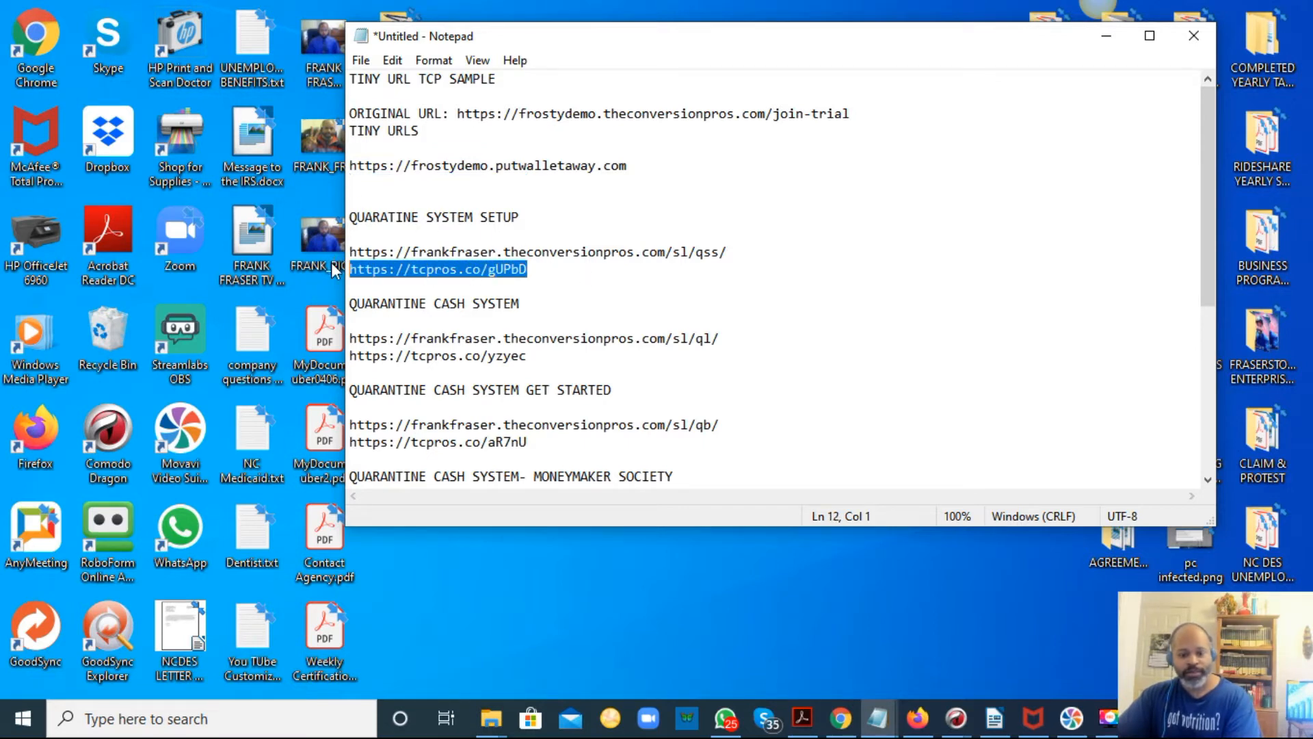
{"action": "key", "text": "Delete"}
Replace the frankfraser subdomain with frostydemo in the QUARATINE SYSTEM SETUP and QUARANTINE CASH SYSTEM links.
{"action": "left_click_drag", "start_coordinate": [495, 254], "coordinate": [413, 254]}
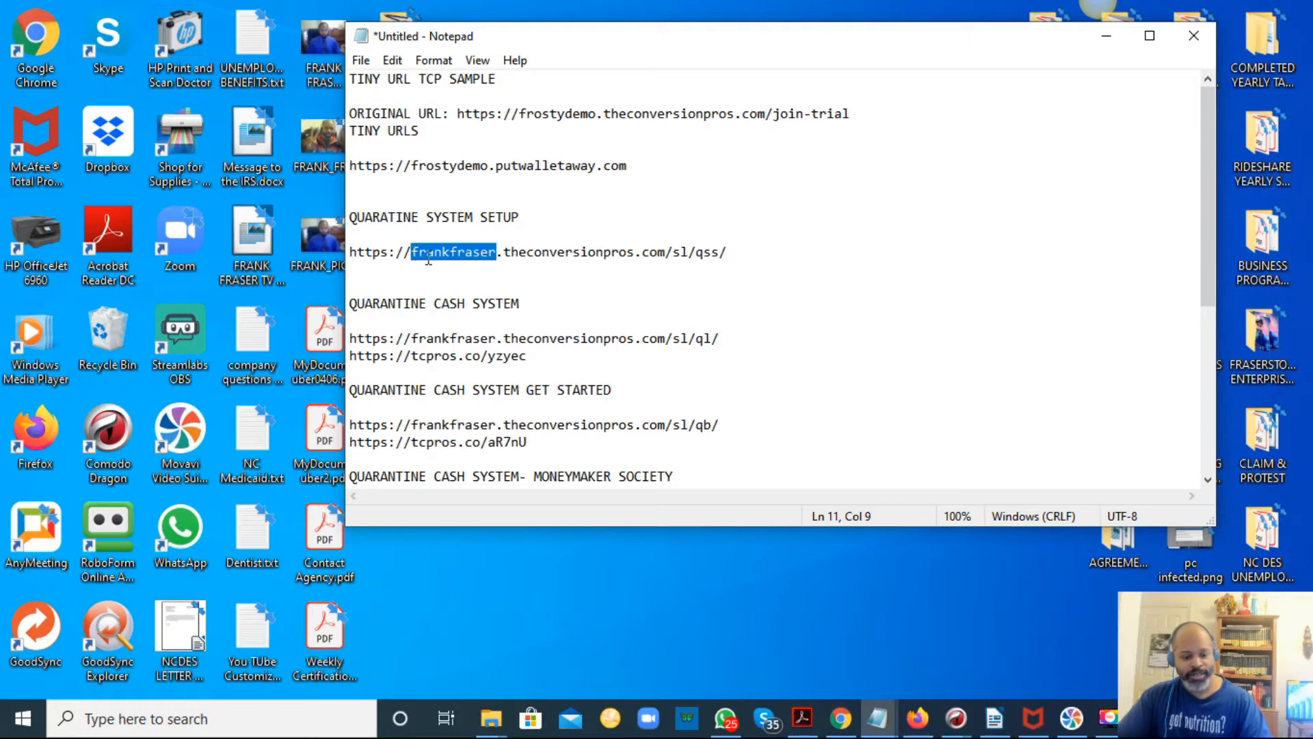
{"action": "key", "text": "ctrl+v"}
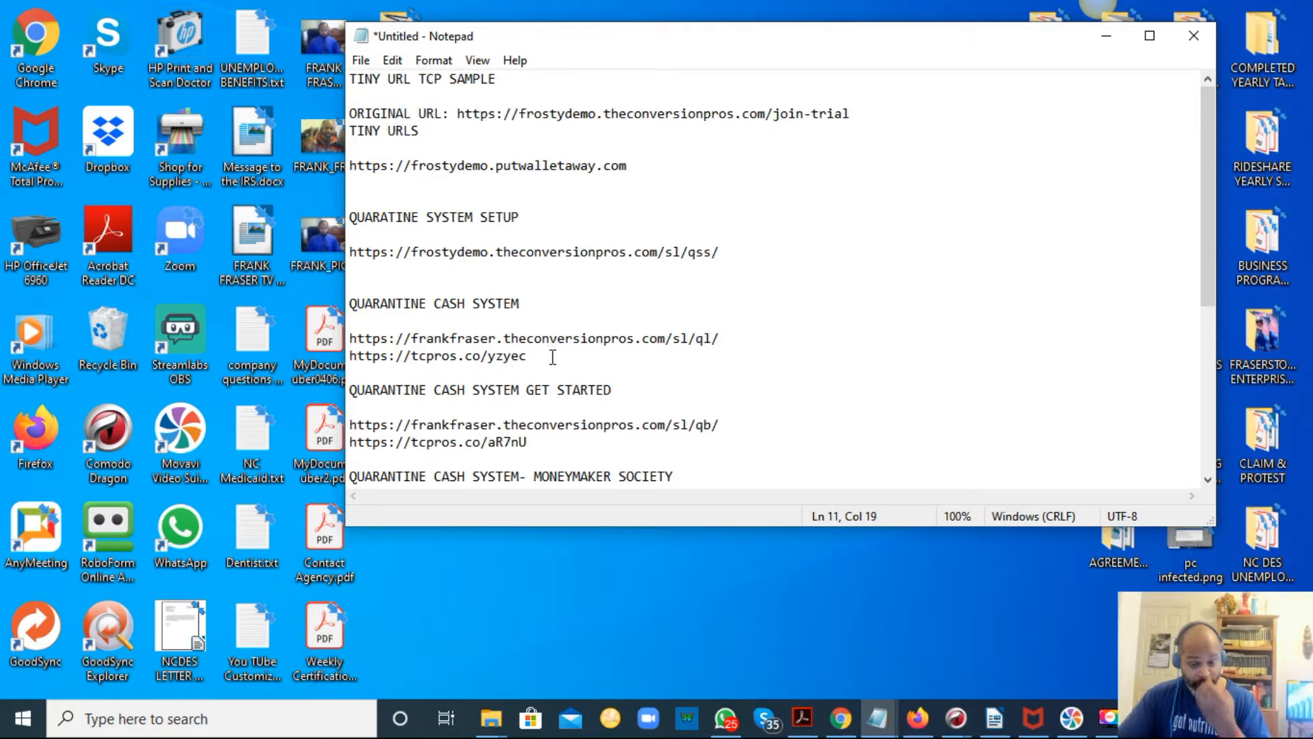
{"action": "left_click_drag", "start_coordinate": [497, 338], "coordinate": [413, 333]}
{"action": "key", "text": "ctrl+v"}
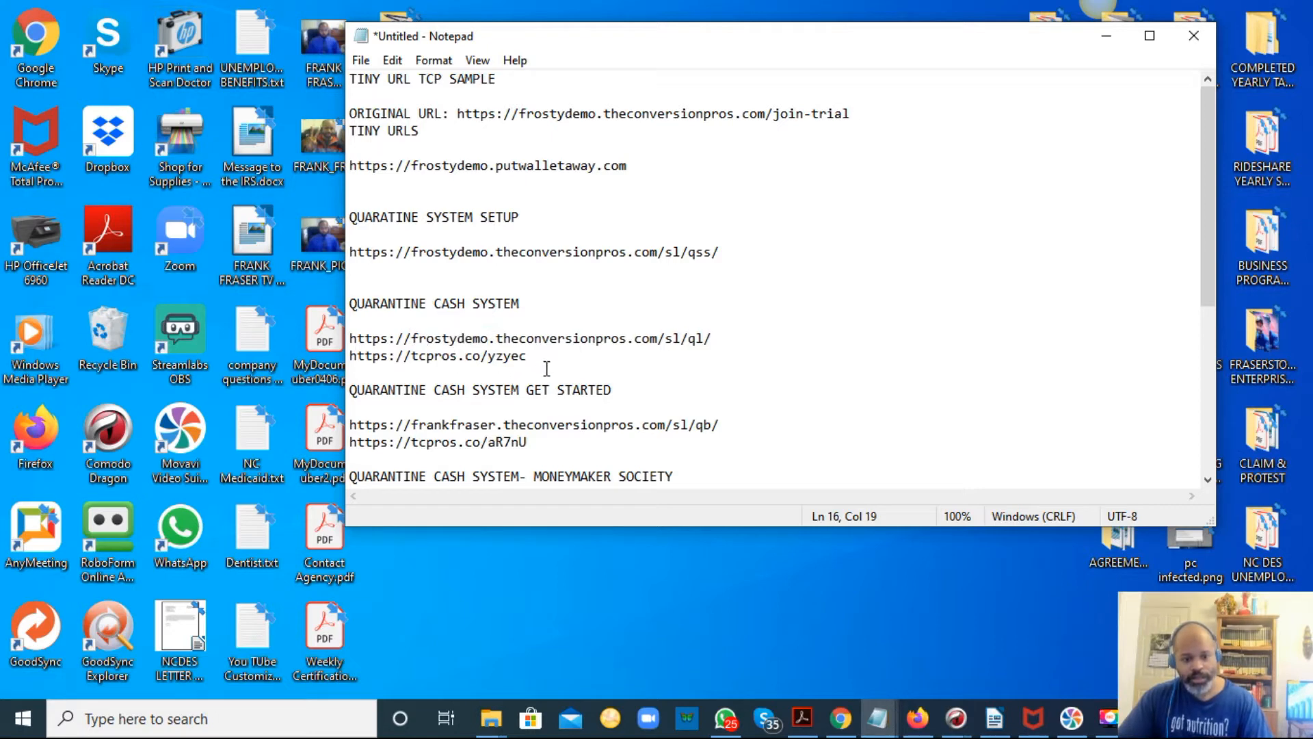
Delete the tcpros.co tiny URLs under the QUARANTINE CASH SYSTEM and QUARANTINE CASH SYSTEM GET STARTED links.
{"action": "left_click_drag", "start_coordinate": [545, 359], "coordinate": [301, 359]}
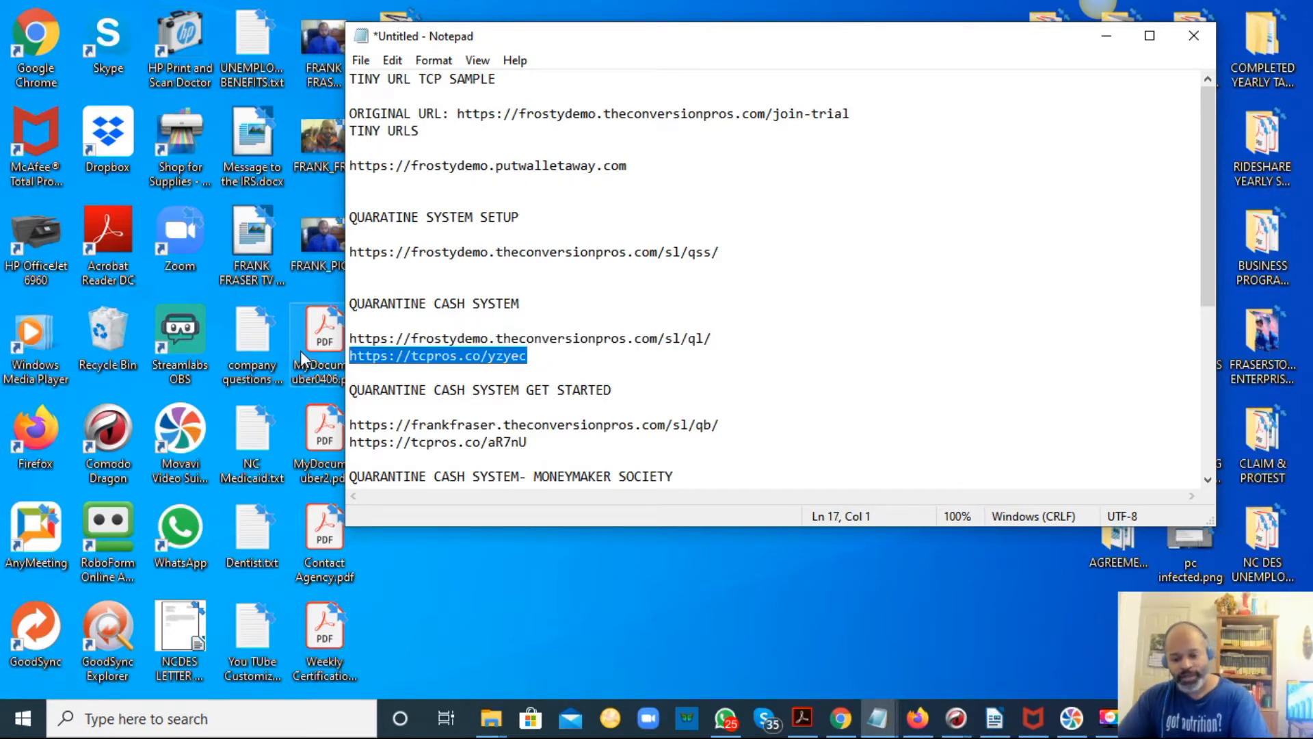
{"action": "key", "text": "Delete"}
{"action": "left_click_drag", "start_coordinate": [535, 441], "coordinate": [332, 443]}
{"action": "key", "text": "Delete"}
Replace the frankfraser subdomain with frostydemo in the QUARANTINE CASH SYSTEM GET STARTED link.
{"action": "left_click_drag", "start_coordinate": [497, 428], "coordinate": [413, 432]}
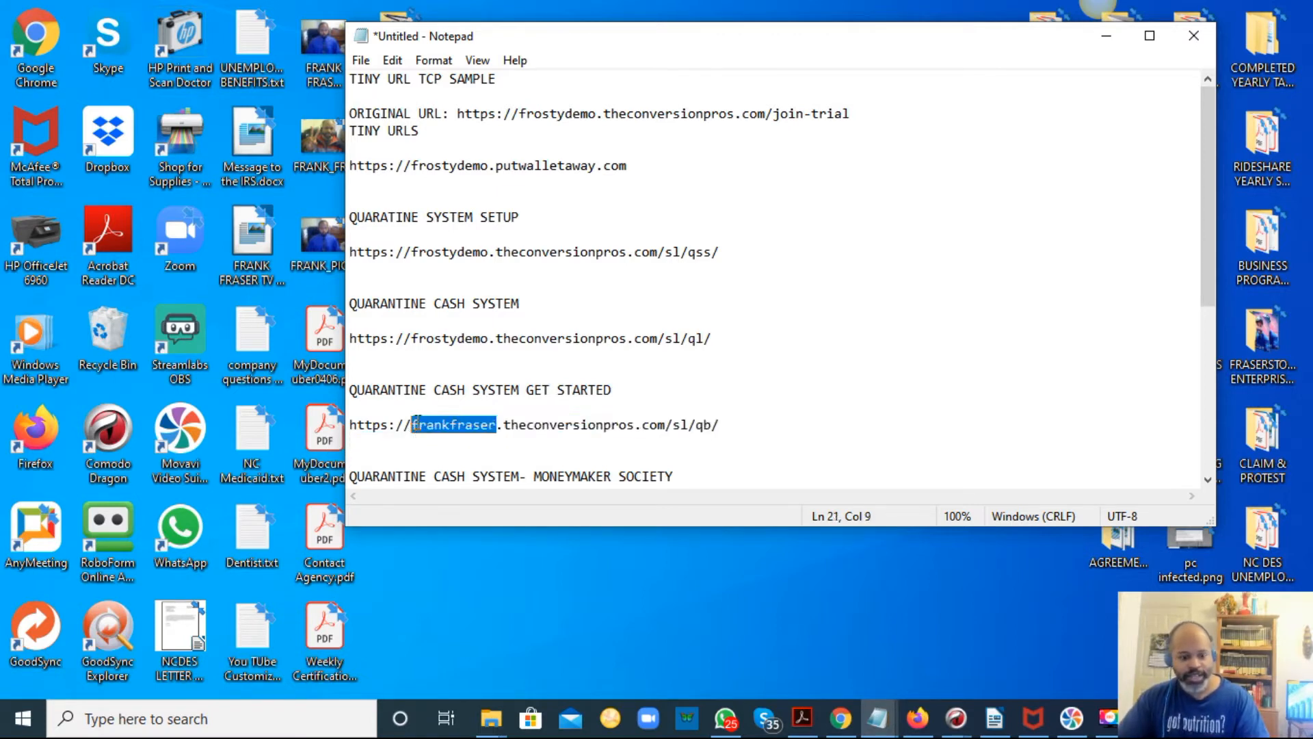
{"action": "key", "text": "ctrl+v"}
{"action": "scroll", "coordinate": [622, 432], "scroll_direction": "down", "scroll_amount": 2}
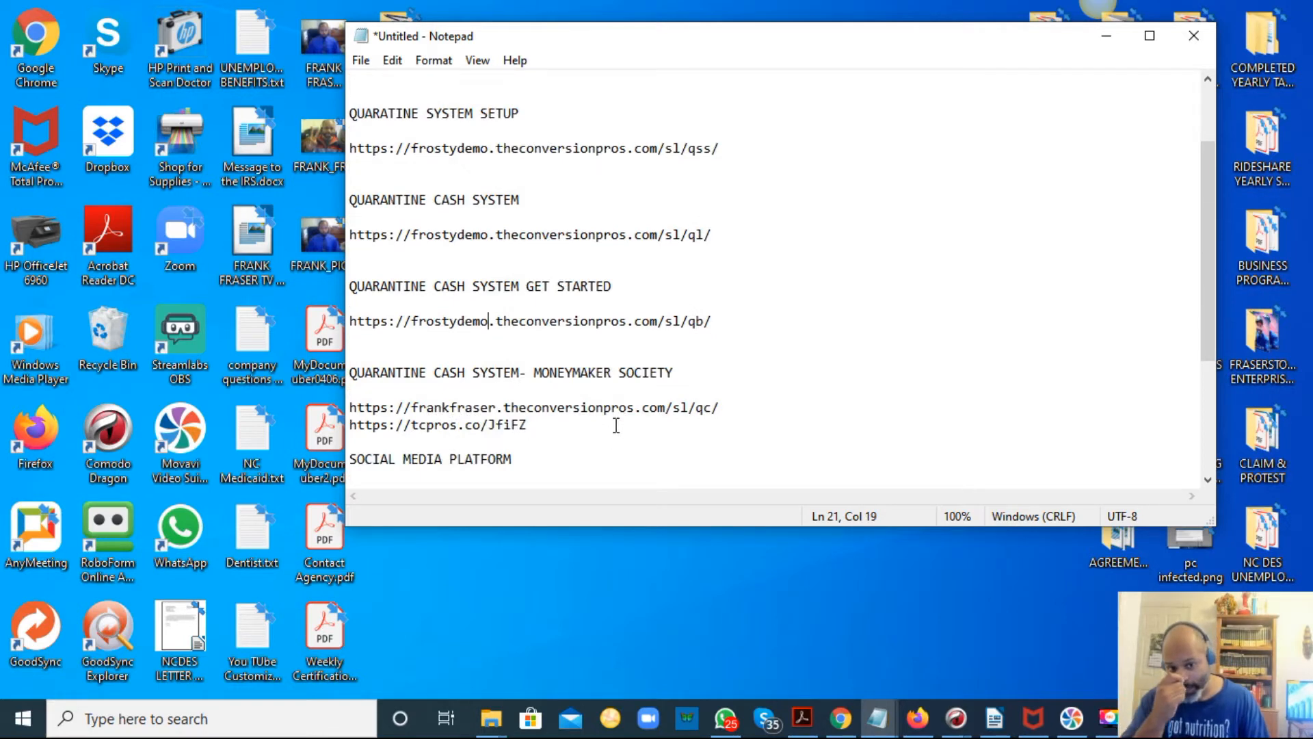
Delete the tiny URL under the MONEYMAKER SOCIETY link and change that link's subdomain to frostydemo.
{"action": "left_click_drag", "start_coordinate": [535, 426], "coordinate": [332, 428]}
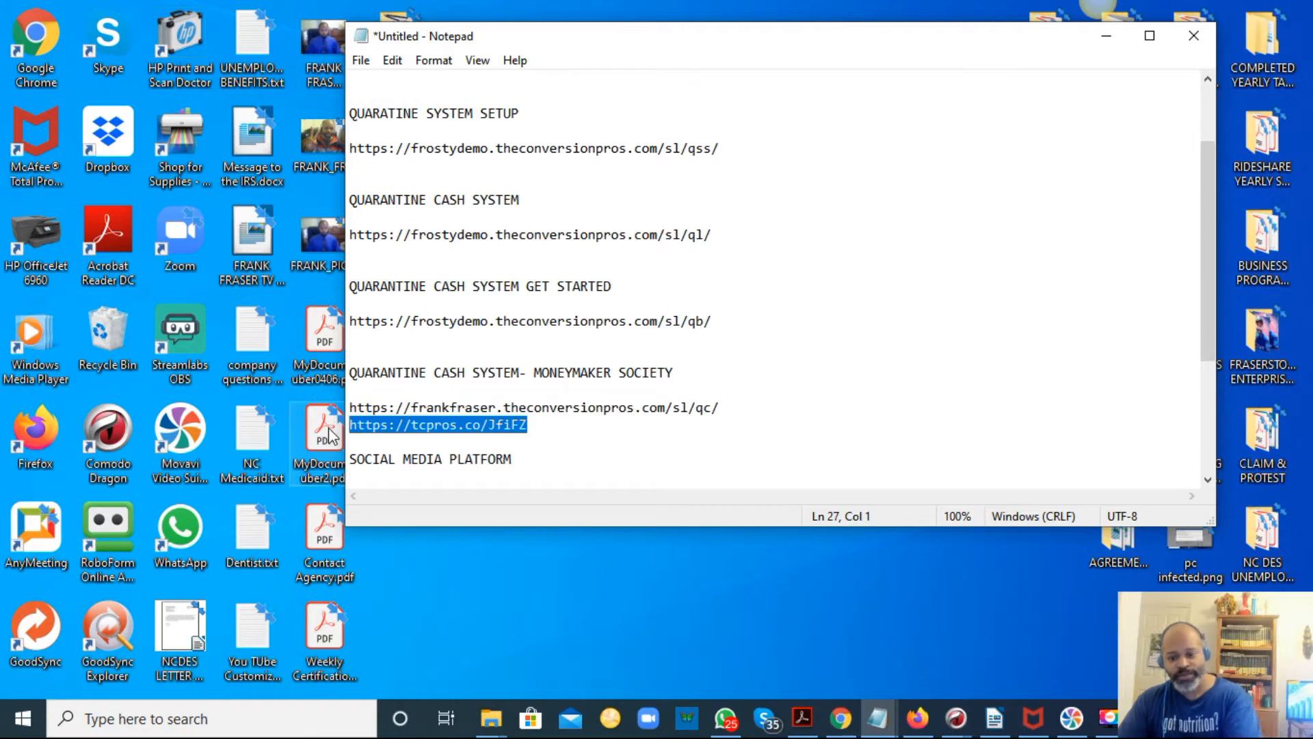
{"action": "key", "text": "BackSpace"}
{"action": "left_click_drag", "start_coordinate": [497, 406], "coordinate": [412, 404]}
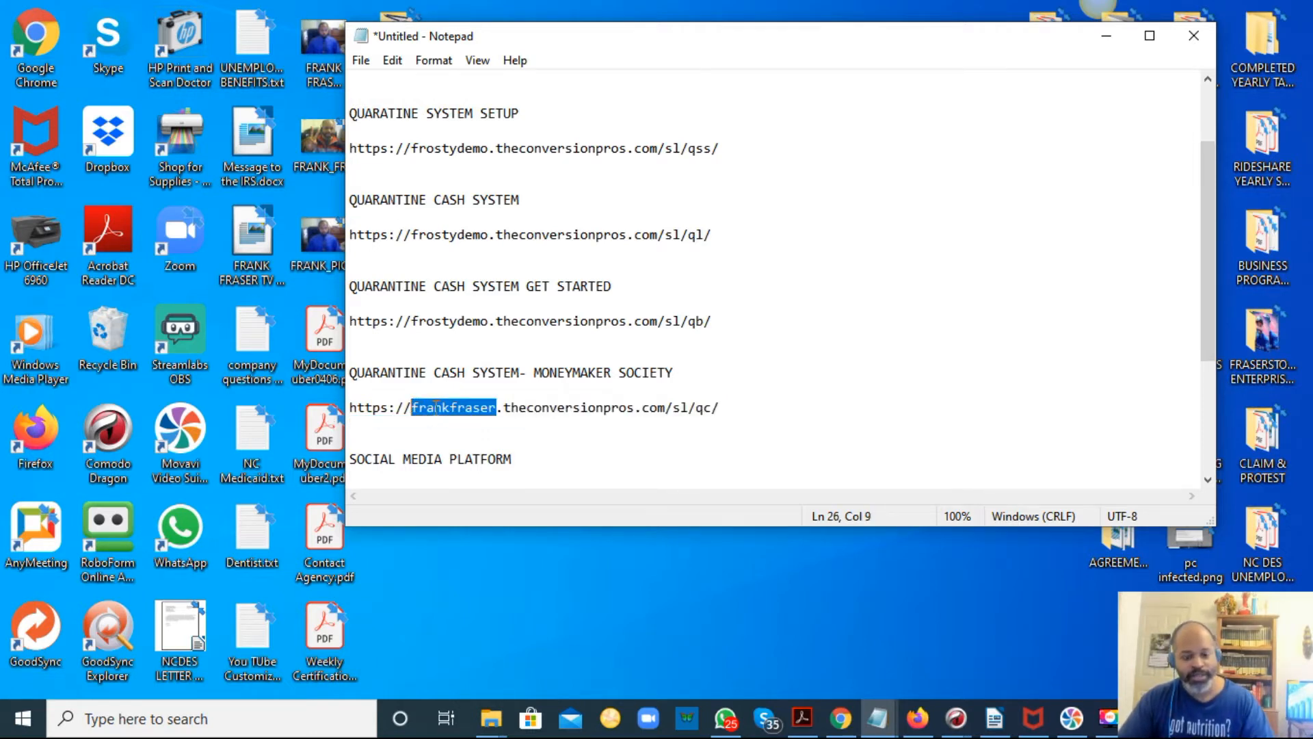
{"action": "key", "text": "ctrl+v"}
Replace the frankfraser subdomain with frostydemo in the YOU TUBE and TWITTER social media links.
{"action": "scroll", "coordinate": [544, 441], "scroll_direction": "down", "scroll_amount": 1}
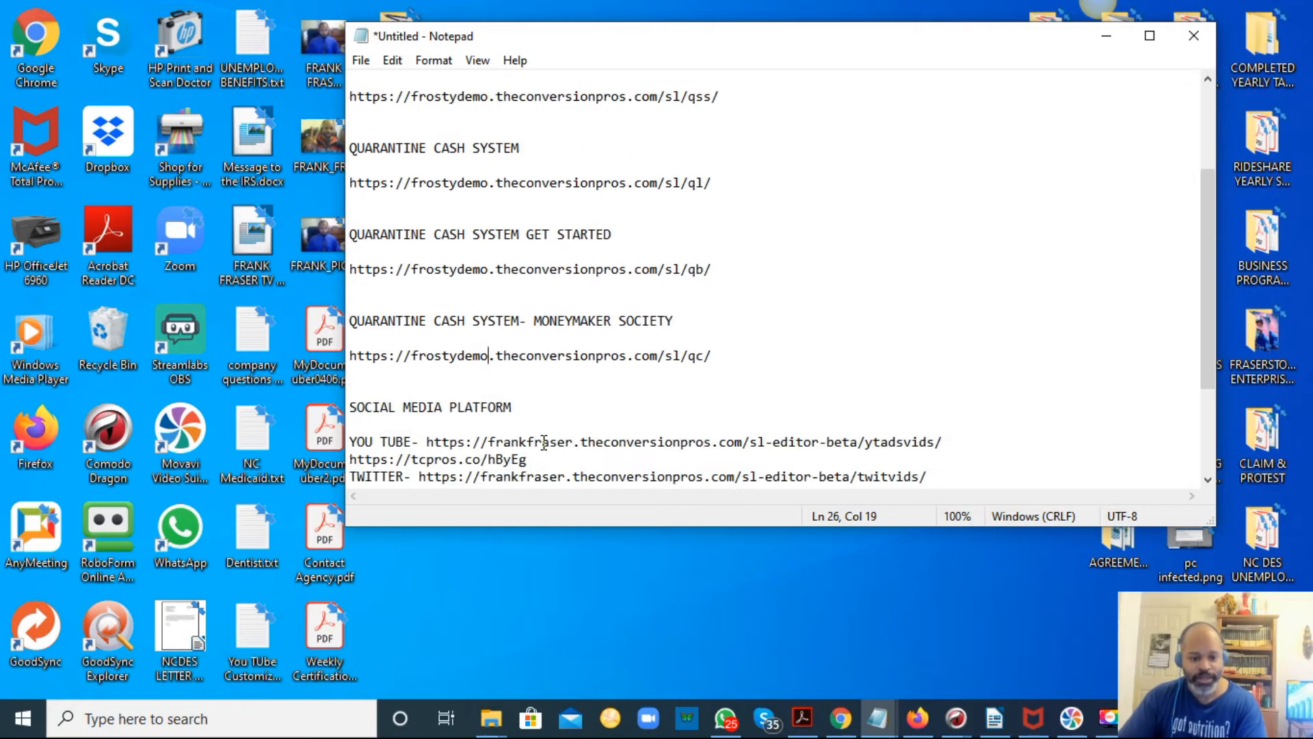
{"action": "scroll", "coordinate": [544, 441], "scroll_direction": "down", "scroll_amount": 2}
{"action": "left_click_drag", "start_coordinate": [572, 338], "coordinate": [488, 337]}
{"action": "left_click", "coordinate": [511, 308]}
{"action": "key", "text": "ctrl+v"}
{"action": "key", "text": "ctrl+z"}
{"action": "left_click_drag", "start_coordinate": [573, 338], "coordinate": [488, 338]}
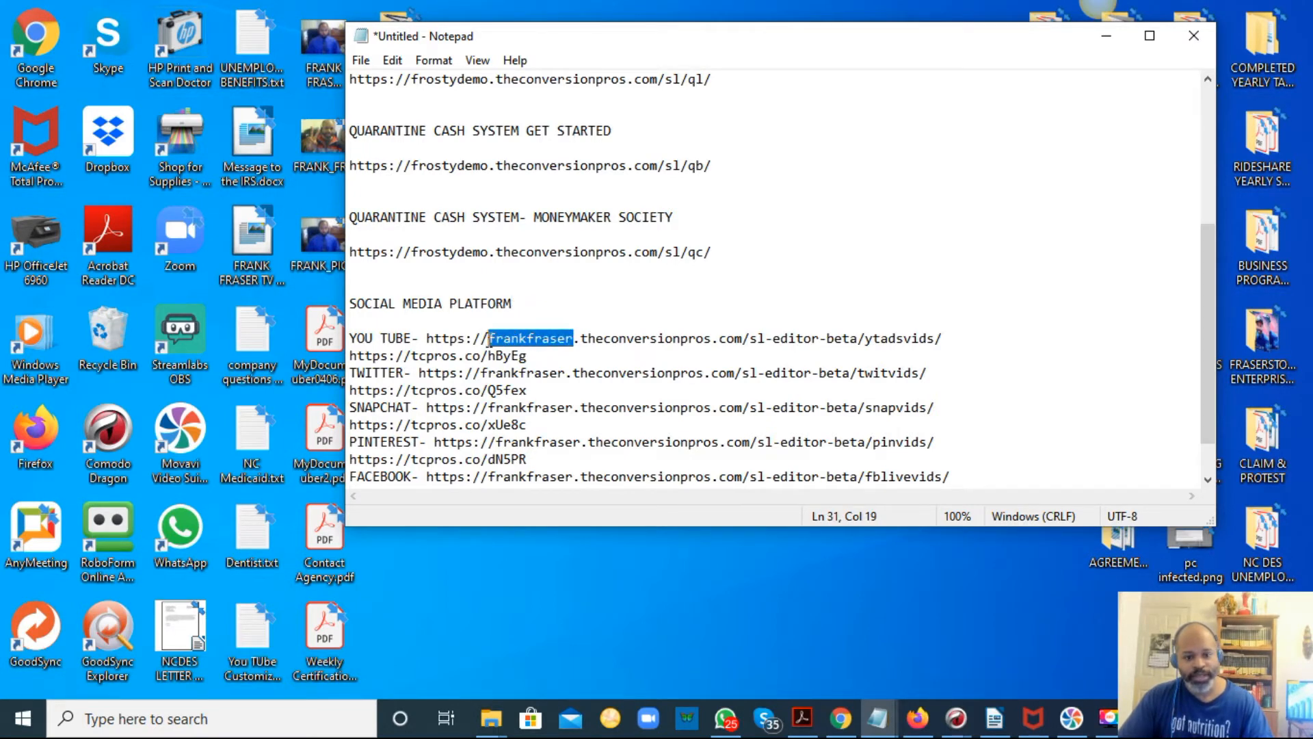
{"action": "key", "text": "ctrl+v"}
{"action": "left_click_drag", "start_coordinate": [567, 373], "coordinate": [483, 369]}
{"action": "key", "text": "ctrl+v"}
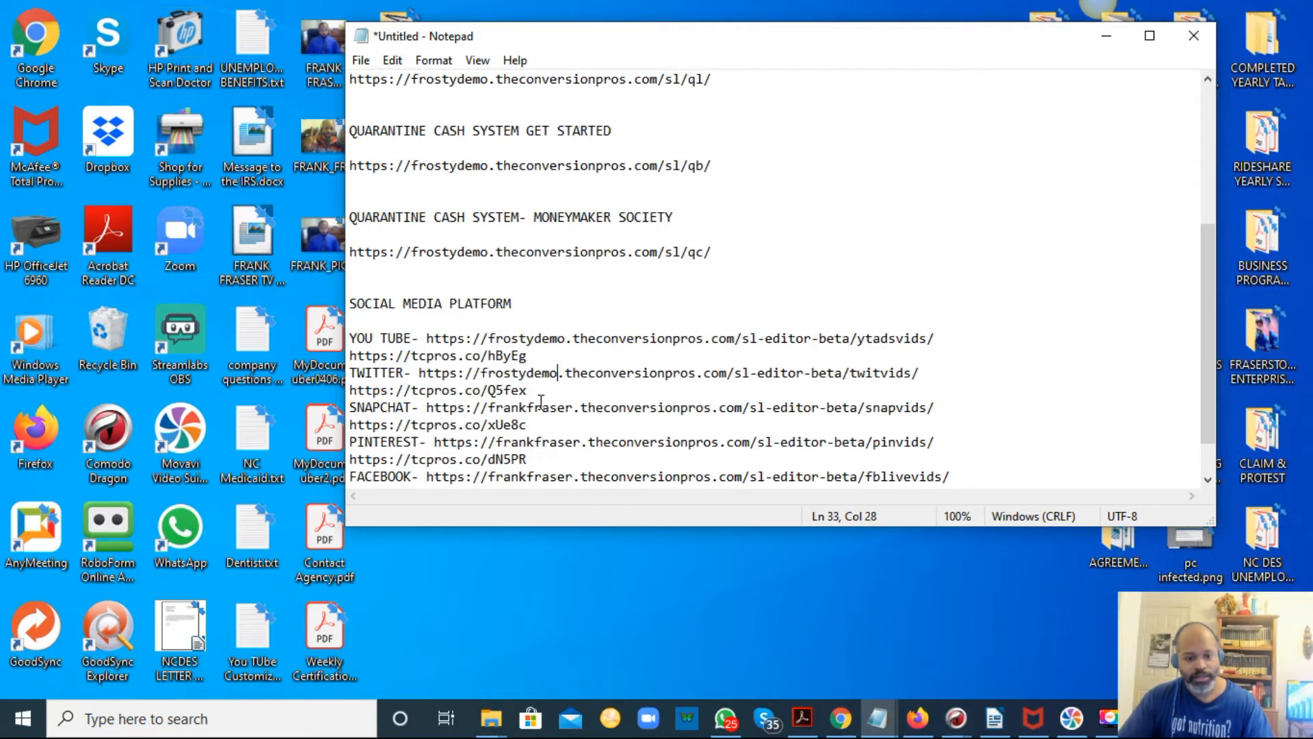
Replace the frankfraser subdomain with frostydemo in the SNAPCHAT, PINTEREST, FACEBOOK and INSTAGRAM links.
{"action": "left_click_drag", "start_coordinate": [573, 411], "coordinate": [489, 410]}
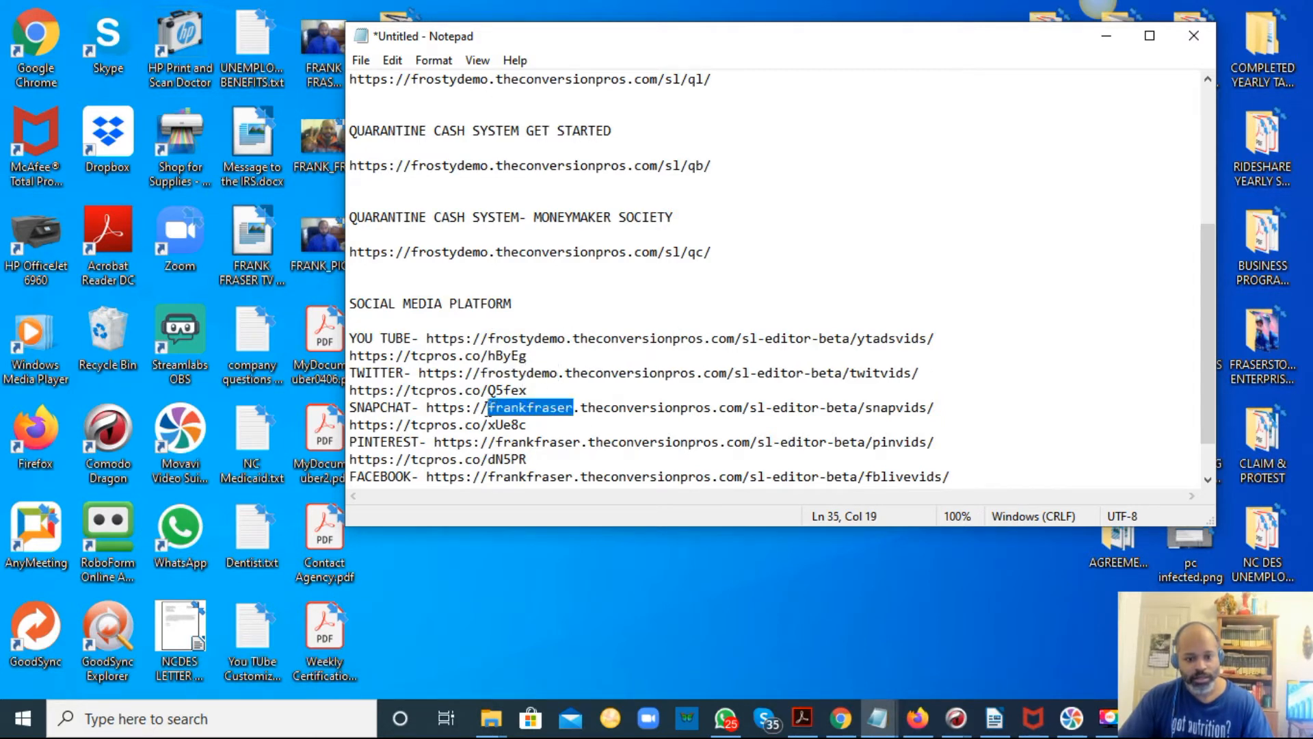
{"action": "key", "text": "ctrl+v"}
{"action": "left_click_drag", "start_coordinate": [580, 441], "coordinate": [495, 441]}
{"action": "key", "text": "ctrl+v"}
{"action": "scroll", "coordinate": [578, 479], "scroll_direction": "down", "scroll_amount": 1}
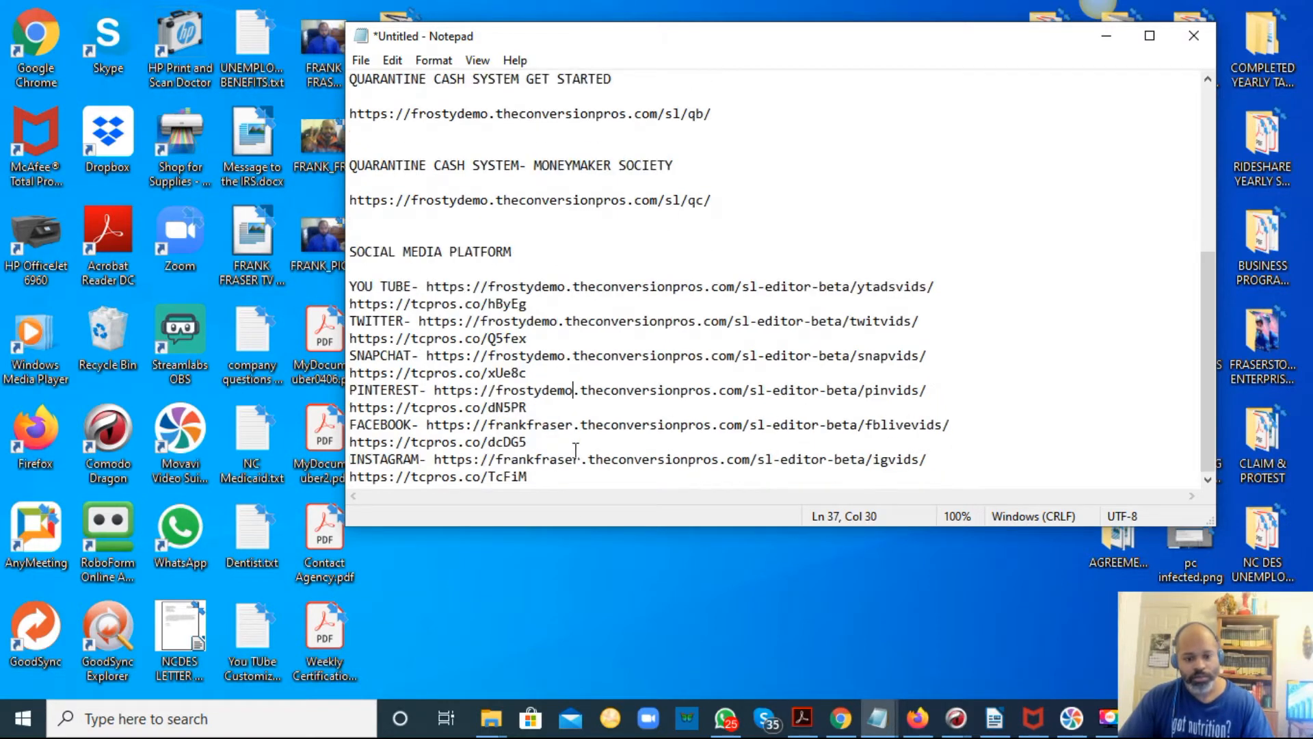
{"action": "left_click_drag", "start_coordinate": [573, 424], "coordinate": [486, 427]}
{"action": "key", "text": "ctrl+v"}
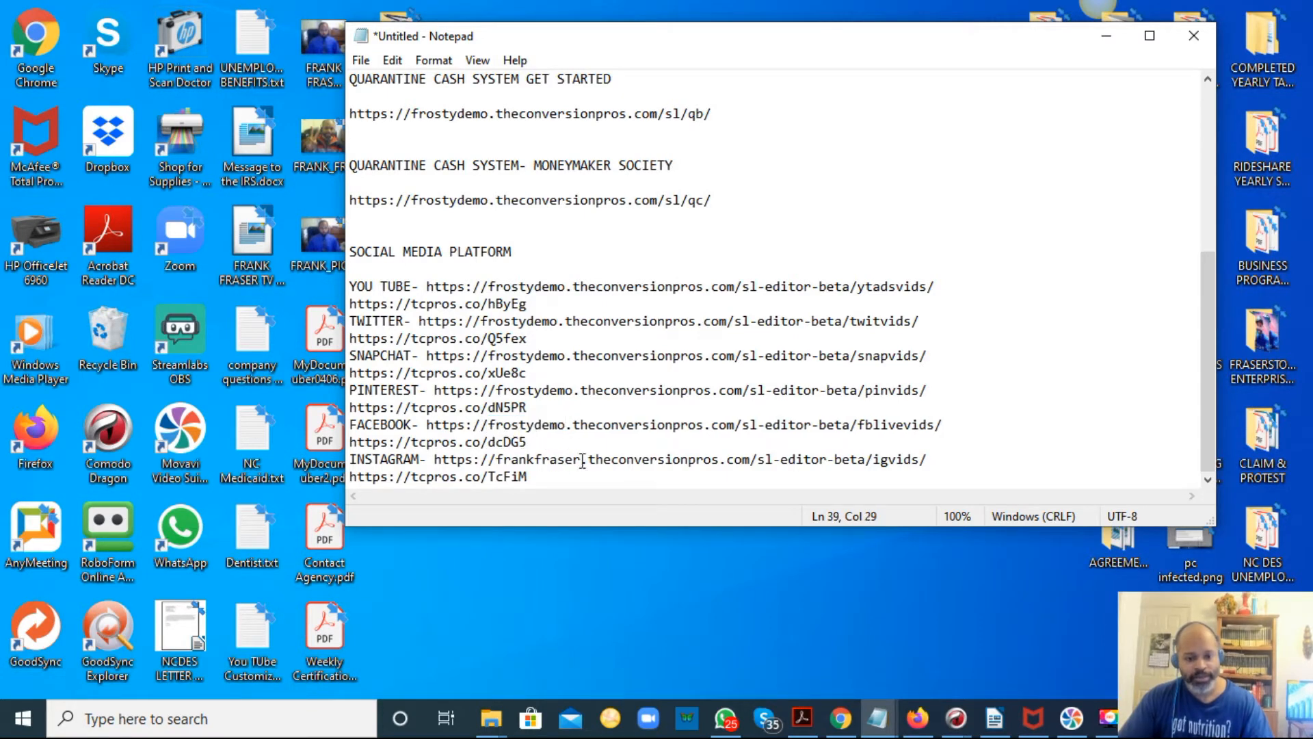
{"action": "left_click_drag", "start_coordinate": [582, 459], "coordinate": [495, 462]}
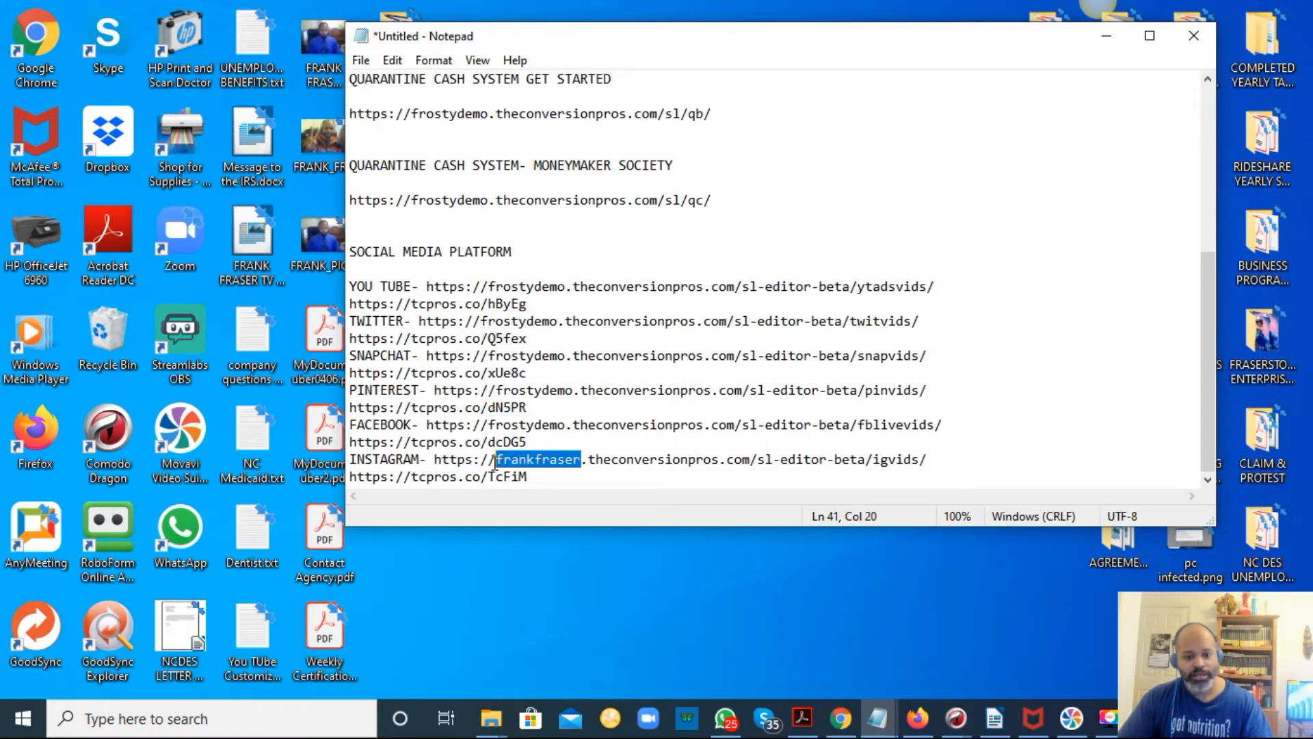
{"action": "key", "text": "ctrl+v"}
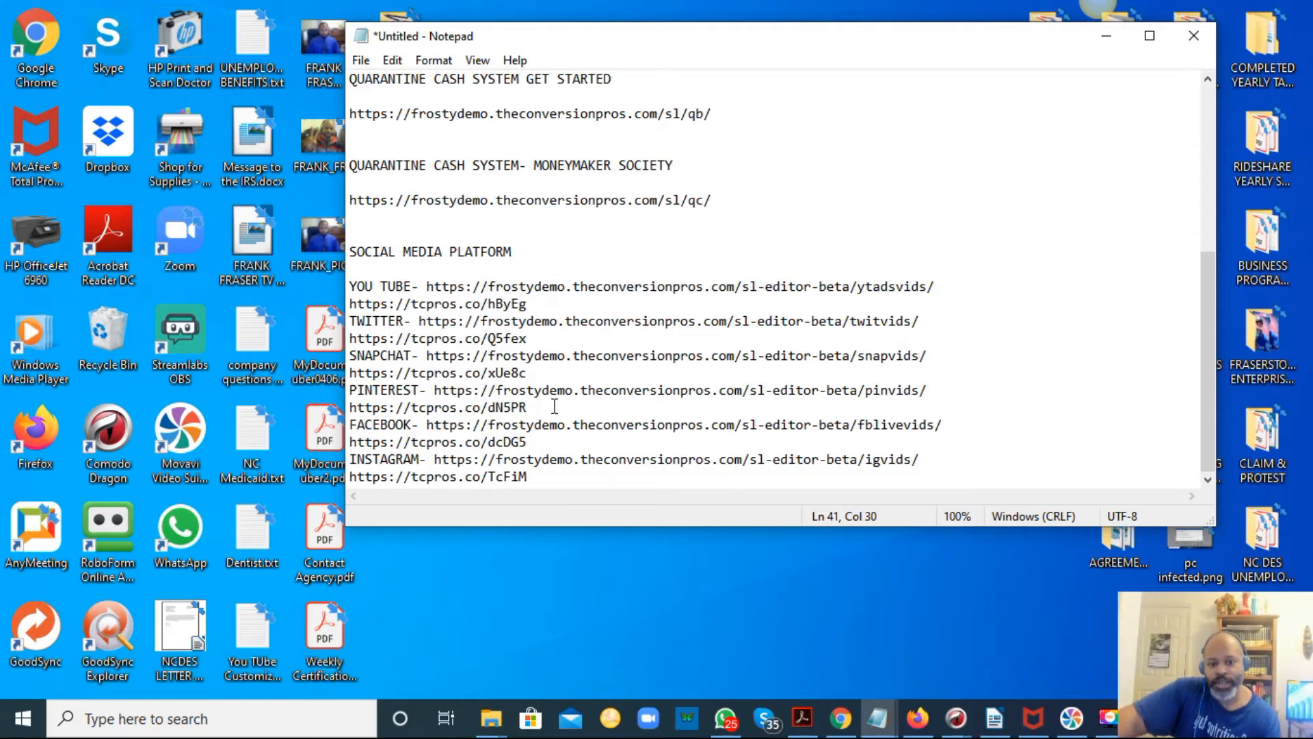
Add a colon after the TINY URLS heading near the top of the document.
{"action": "scroll", "coordinate": [581, 363], "scroll_direction": "up", "scroll_amount": 6}
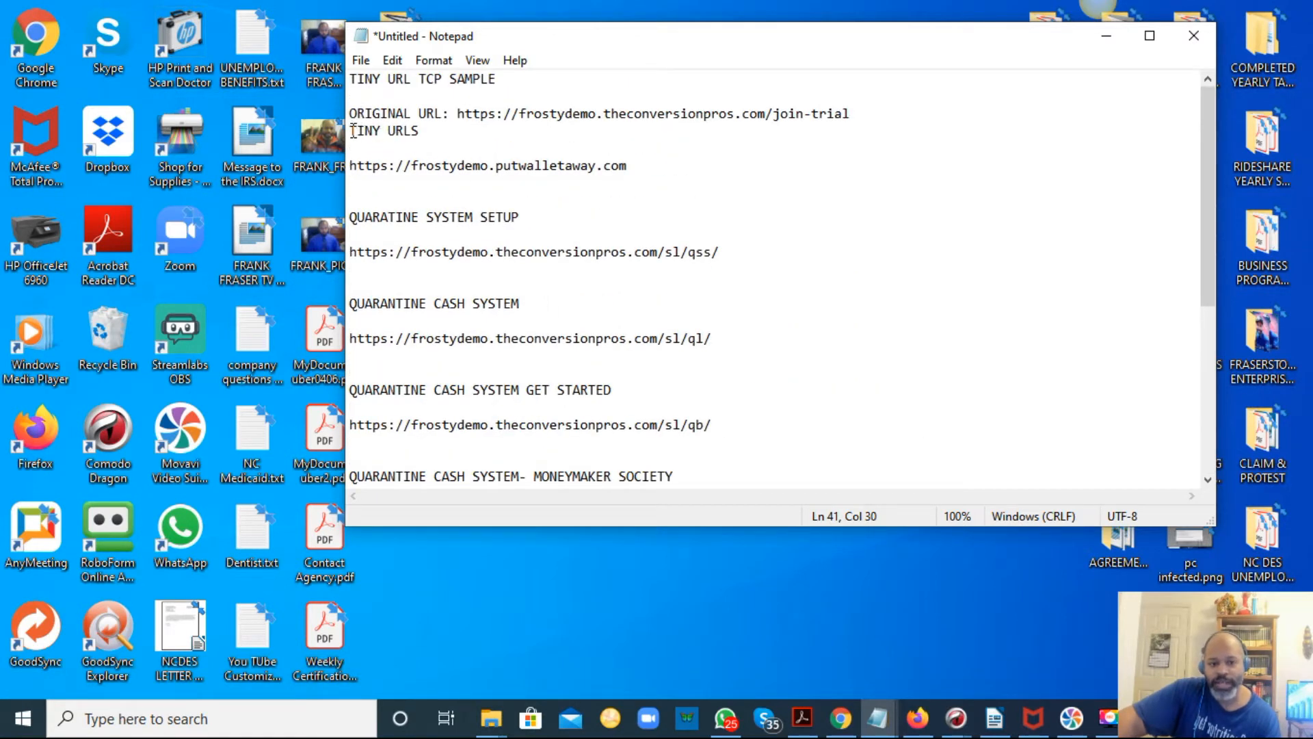
{"action": "left_click_drag", "start_coordinate": [419, 132], "coordinate": [407, 130]}
{"action": "left_click", "coordinate": [427, 131]}
{"action": "type", "text": ":"}
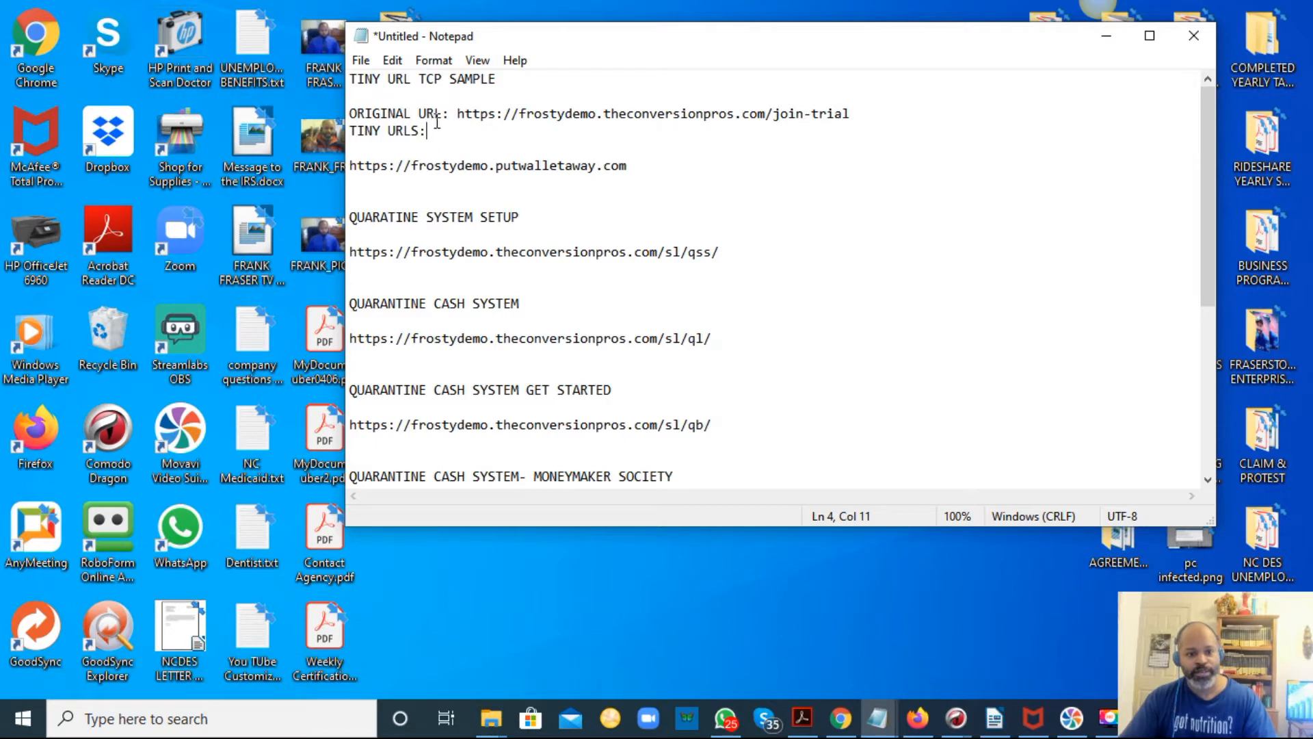
Copy the ORIGINAL URL: label and insert it before the putwalletaway.com link with a single space.
{"action": "left_click_drag", "start_coordinate": [457, 112], "coordinate": [340, 114]}
{"action": "key", "text": "ctrl+c"}
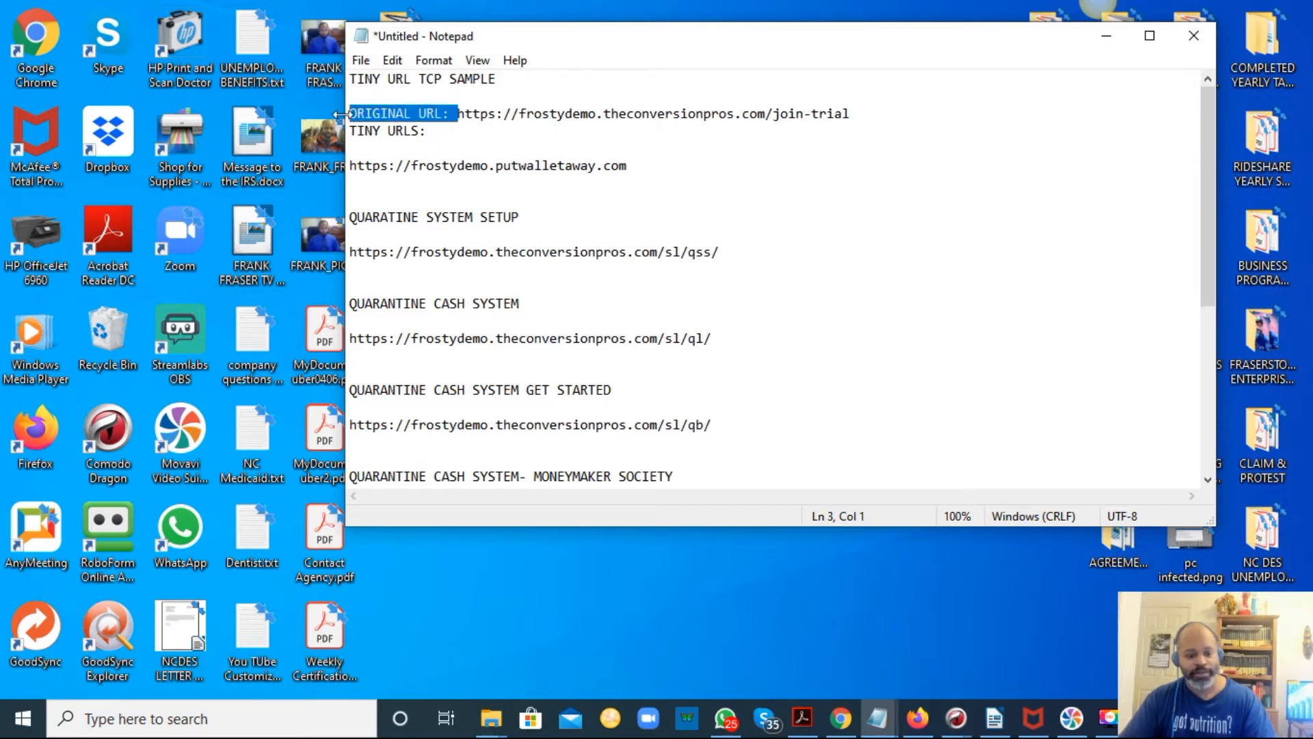
{"action": "left_click", "coordinate": [351, 165]}
{"action": "key", "text": "ctrl+v"}
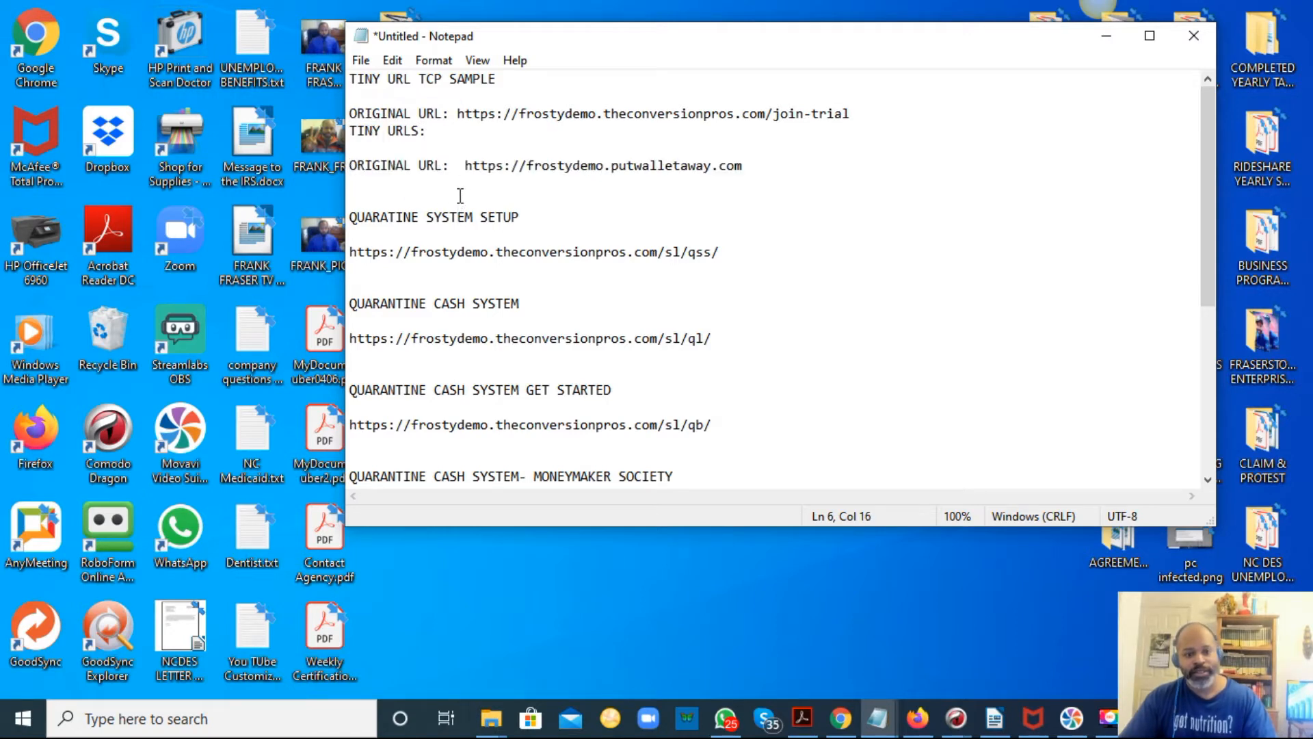
{"action": "type", "text": "\\"}
{"action": "key", "text": "BackSpace"}
{"action": "key", "text": "BackSpace"}
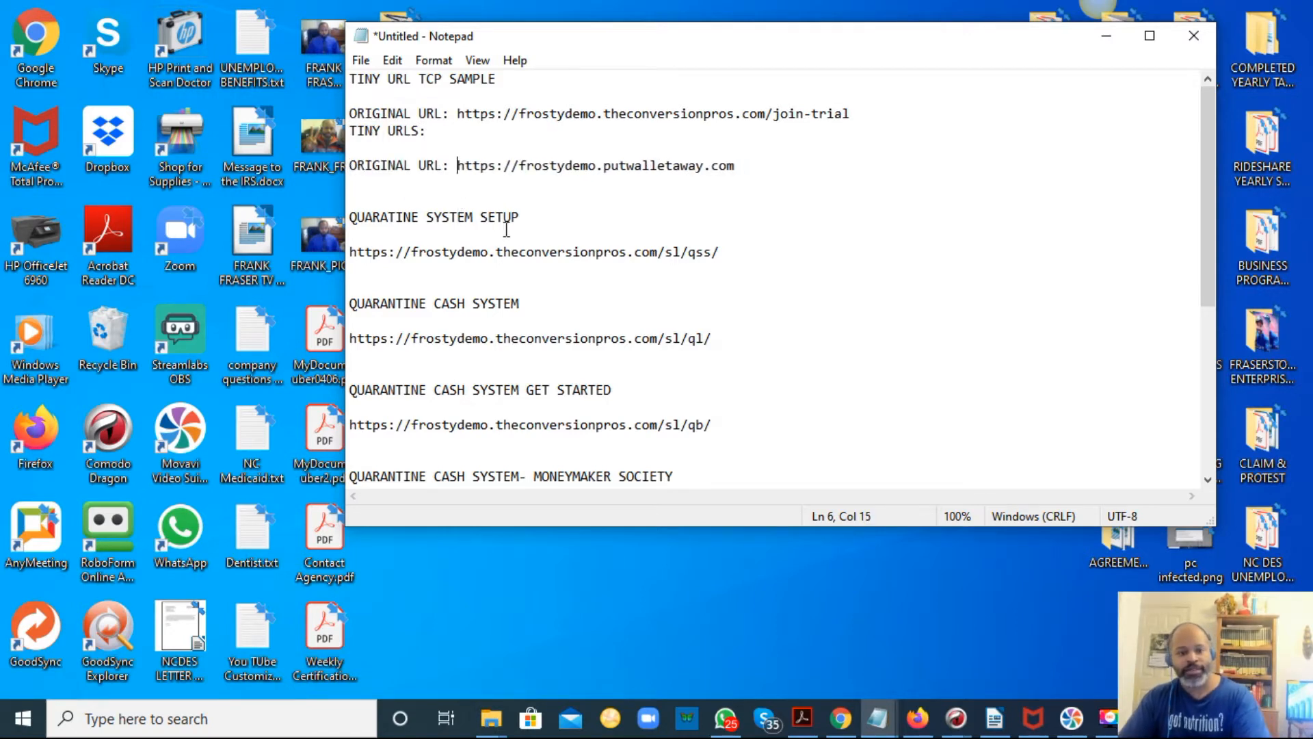
Insert the ORIGINAL URL: label before the /sl/qss/, /sl/ql/, /sl/qb/ and /sl/qc/ links.
{"action": "left_click", "coordinate": [348, 253]}
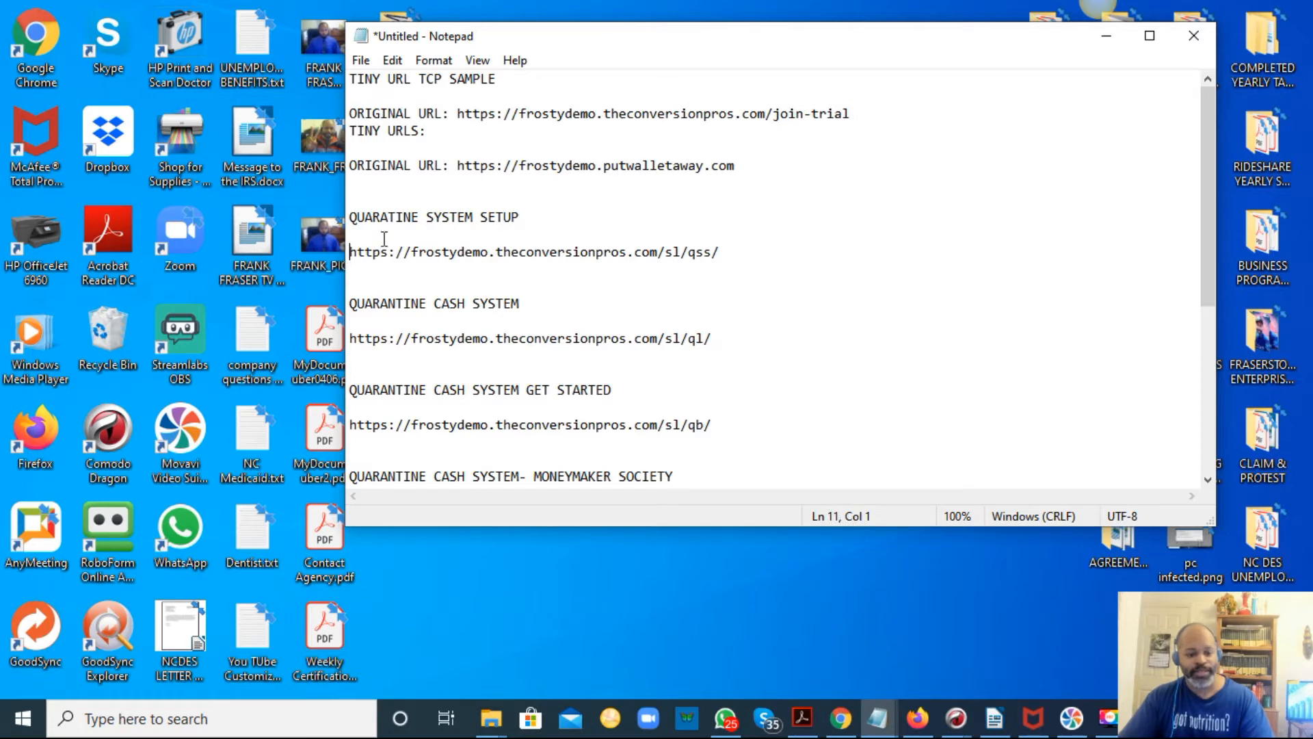
{"action": "key", "text": "ctrl+v"}
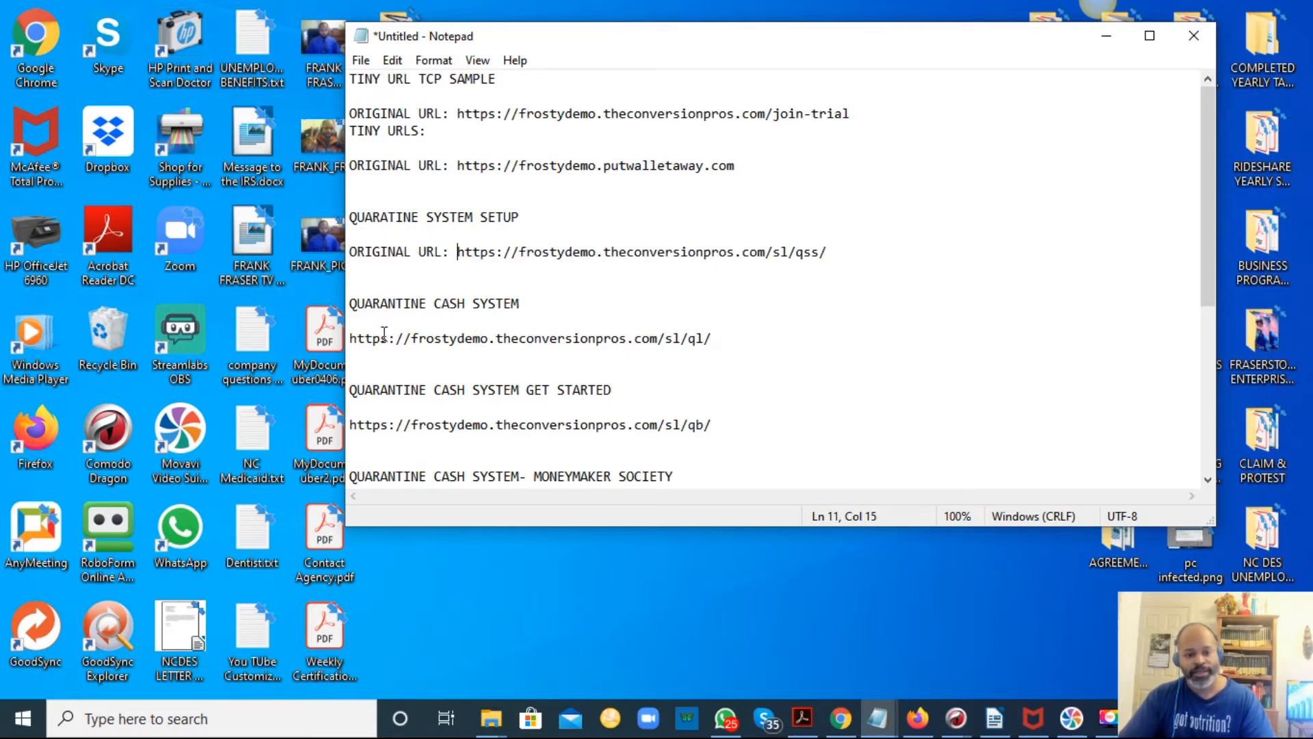
{"action": "key", "text": "ctrl+v"}
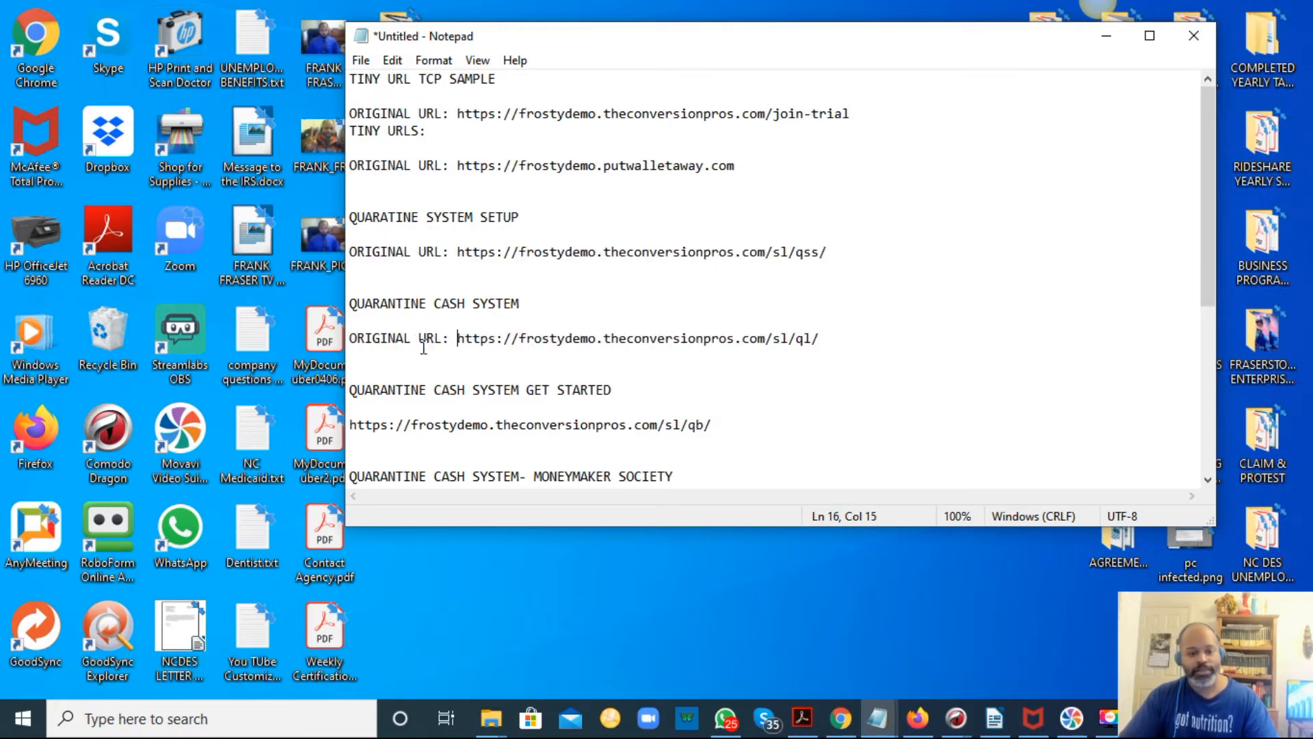
{"action": "scroll", "coordinate": [448, 353], "scroll_direction": "down", "scroll_amount": 2}
{"action": "left_click", "coordinate": [351, 323]}
{"action": "key", "text": "ctrl+v"}
{"action": "scroll", "coordinate": [499, 304], "scroll_direction": "down", "scroll_amount": 1}
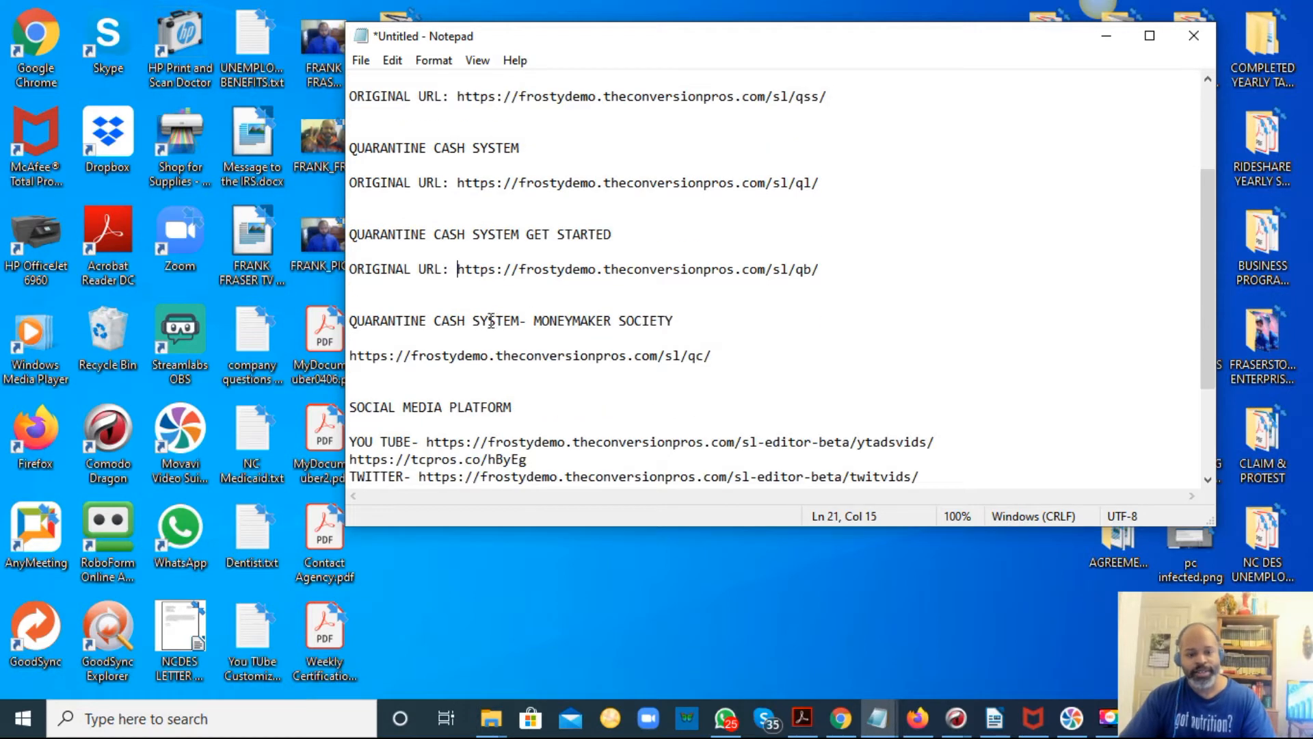
{"action": "left_click", "coordinate": [352, 354]}
{"action": "key", "text": "ctrl+v"}
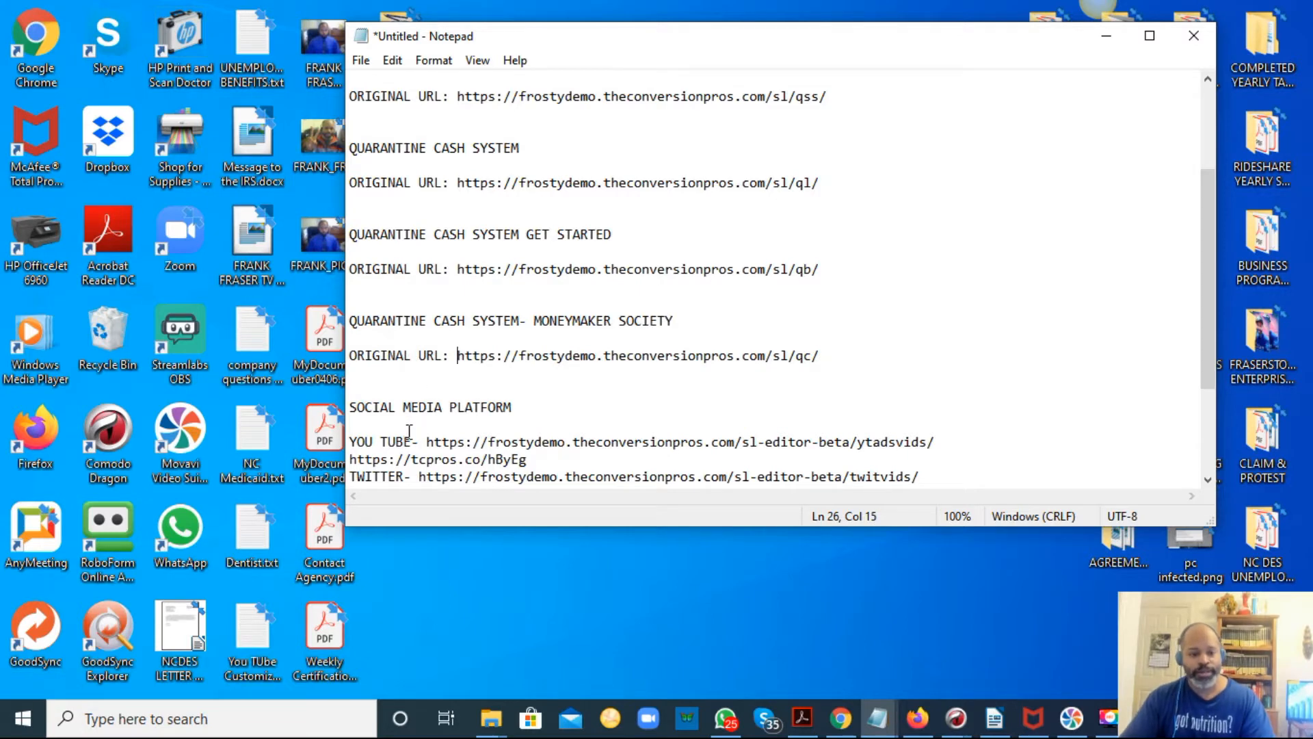
Copy the TINY URLS: label and paste it on the line under the putwalletaway.com link.
{"action": "scroll", "coordinate": [411, 429], "scroll_direction": "down", "scroll_amount": 3}
{"action": "scroll", "coordinate": [454, 290], "scroll_direction": "up", "scroll_amount": 1}
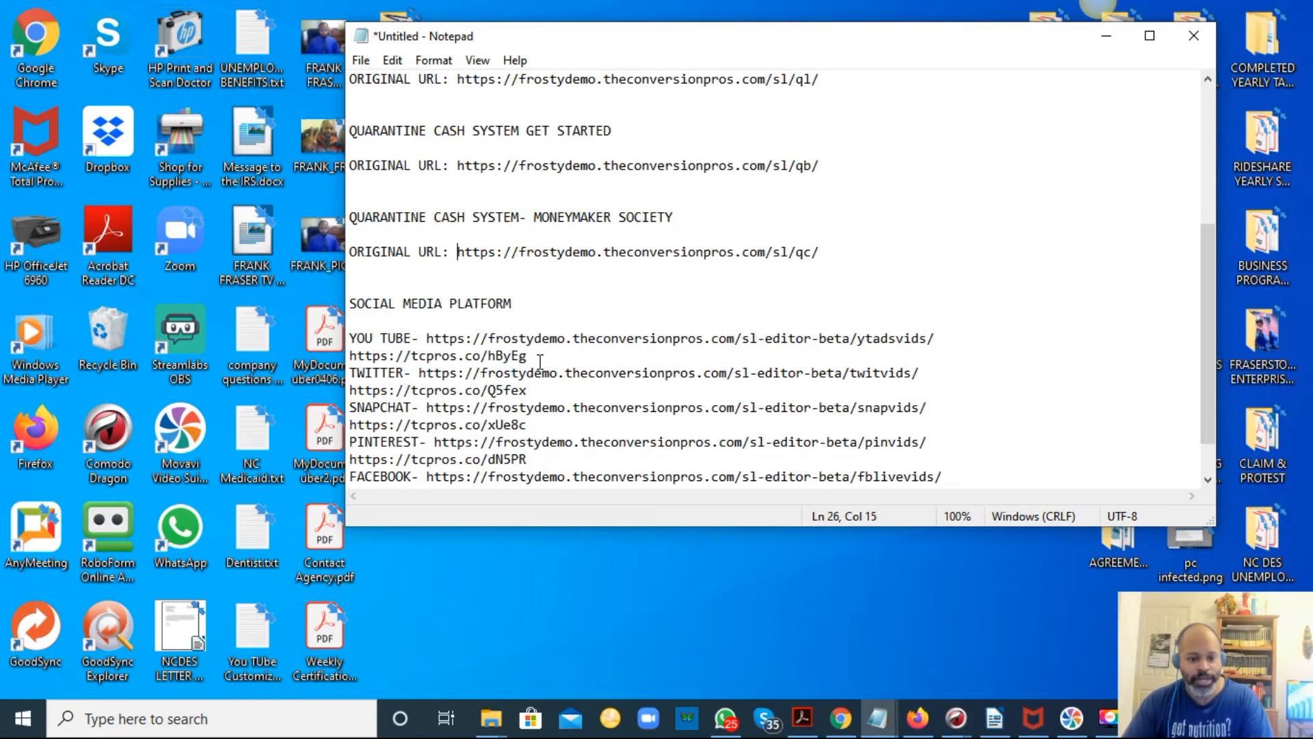
{"action": "scroll", "coordinate": [615, 367], "scroll_direction": "down", "scroll_amount": 1}
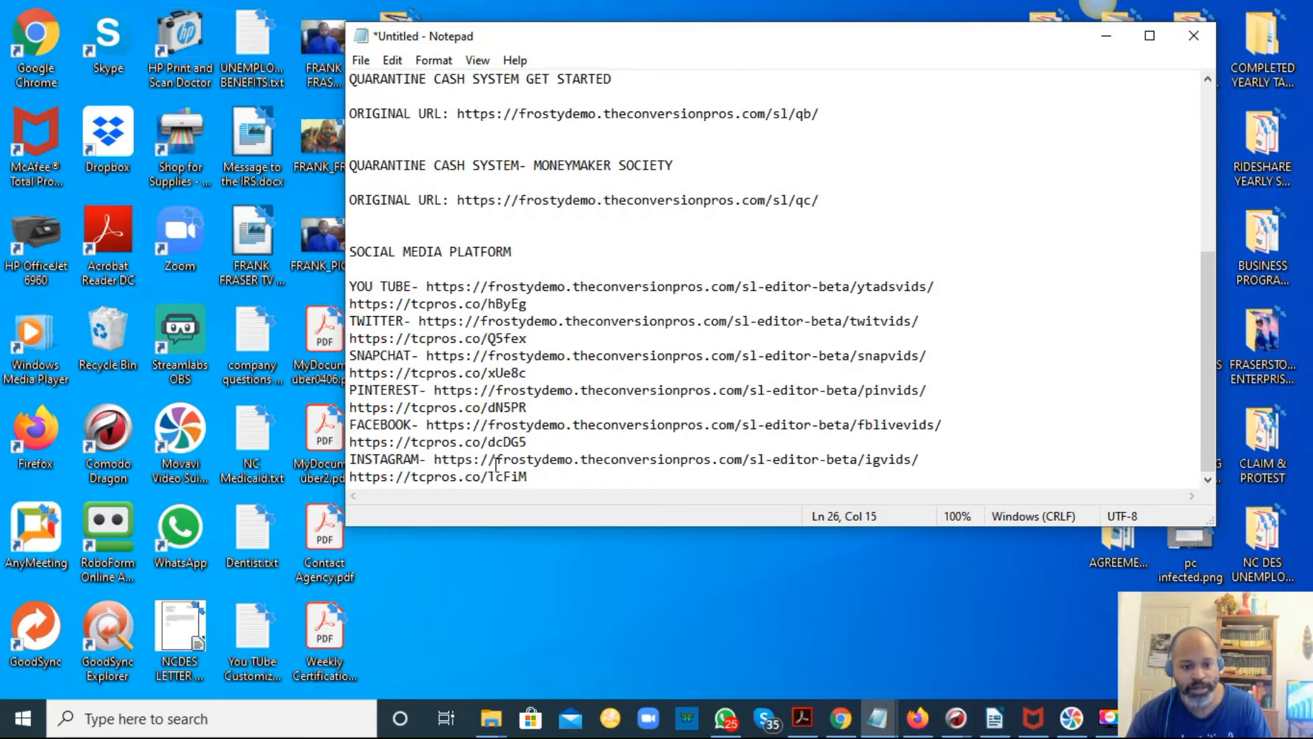
{"action": "scroll", "coordinate": [496, 465], "scroll_direction": "up", "scroll_amount": 3}
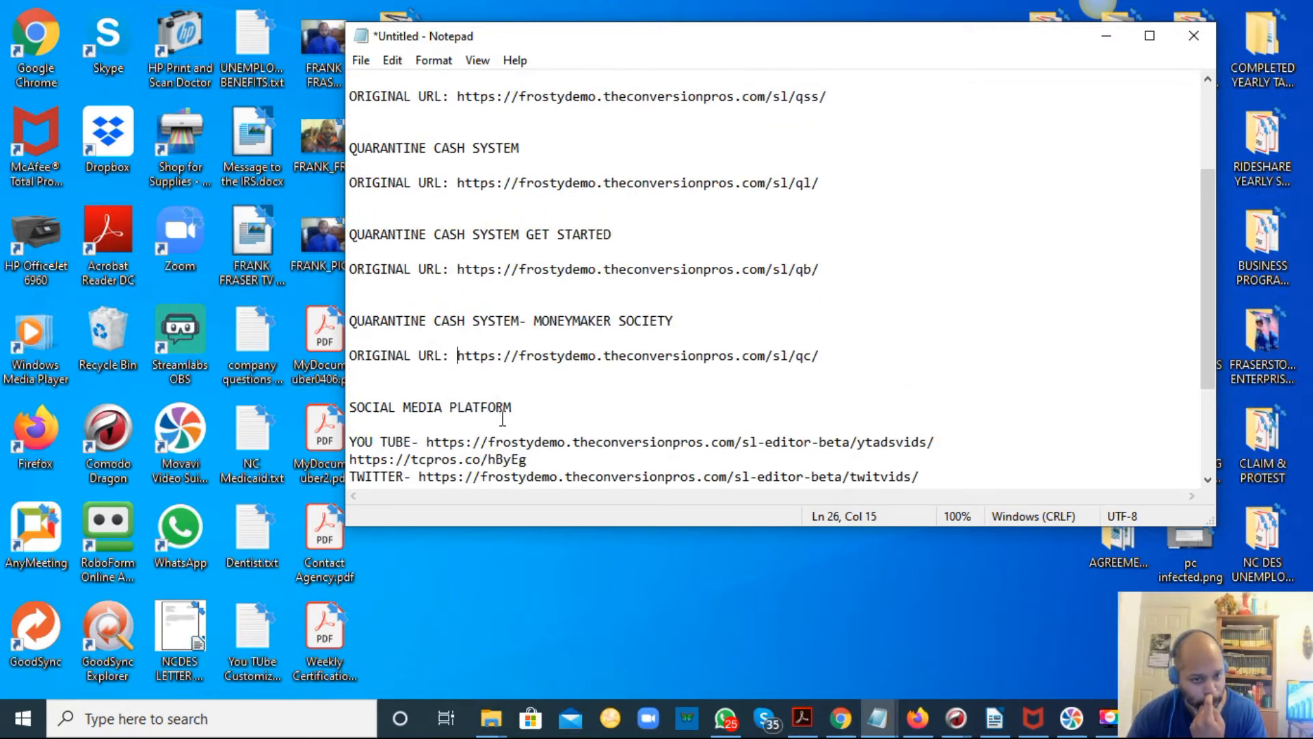
{"action": "scroll", "coordinate": [530, 342], "scroll_direction": "up", "scroll_amount": 3}
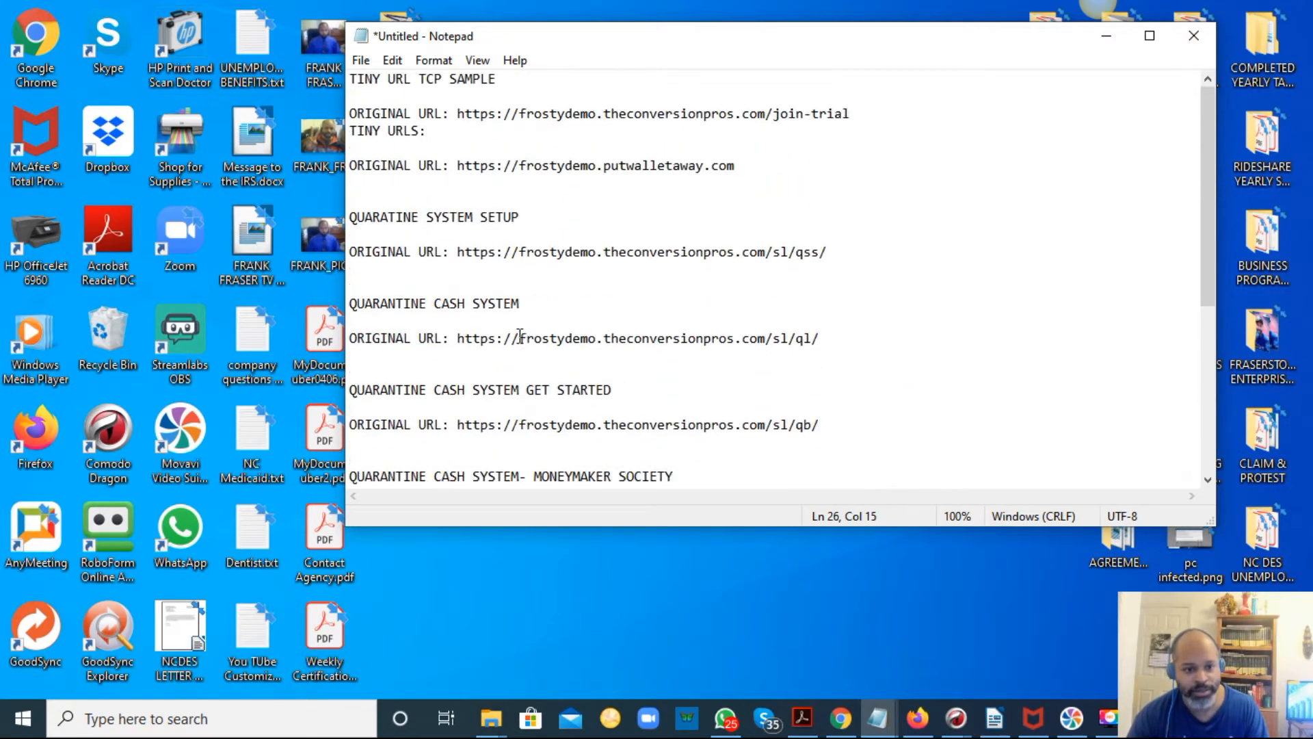
{"action": "left_click_drag", "start_coordinate": [464, 129], "coordinate": [324, 126]}
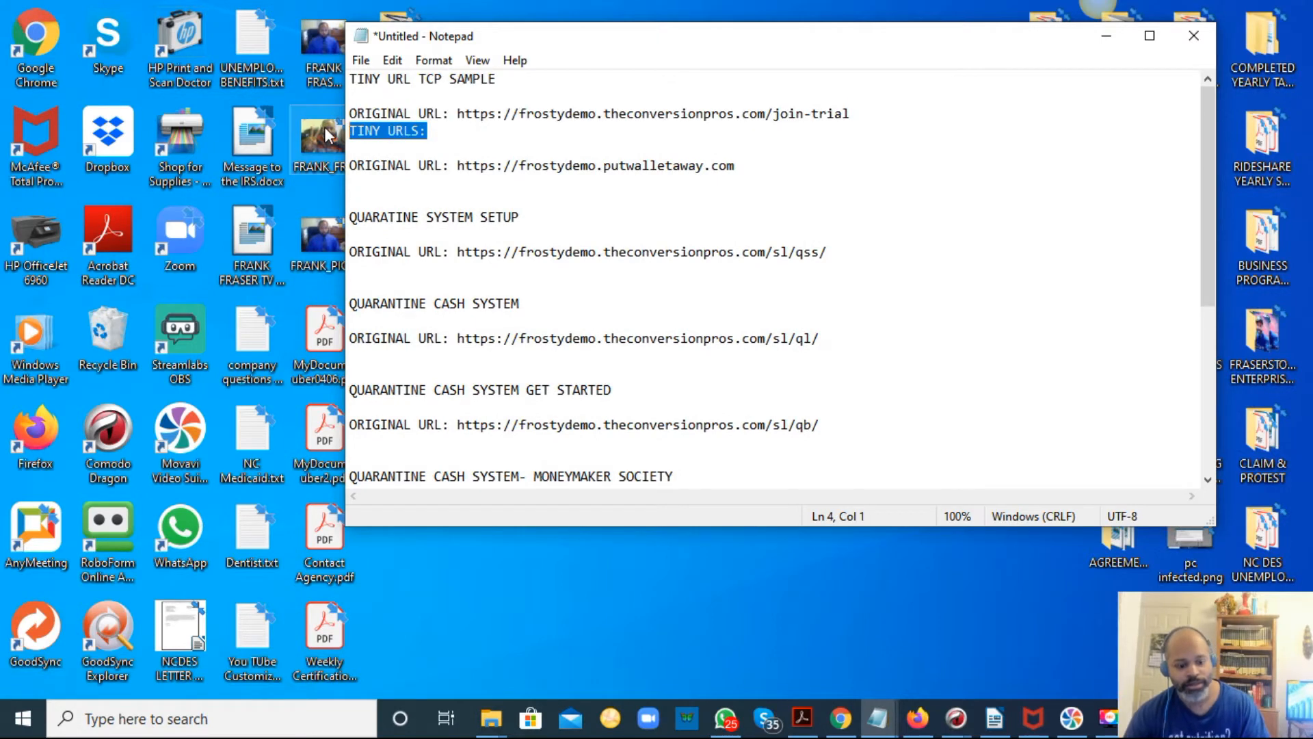
{"action": "key", "text": "ctrl+c"}
{"action": "left_click", "coordinate": [384, 182]}
{"action": "key", "text": "ctrl+v"}
Paste the TINY URLS: label under the /sl/qss/, /sl/ql/, /sl/qb/ and /sl/qc/ links.
{"action": "left_click", "coordinate": [401, 270]}
{"action": "key", "text": "ctrl+v"}
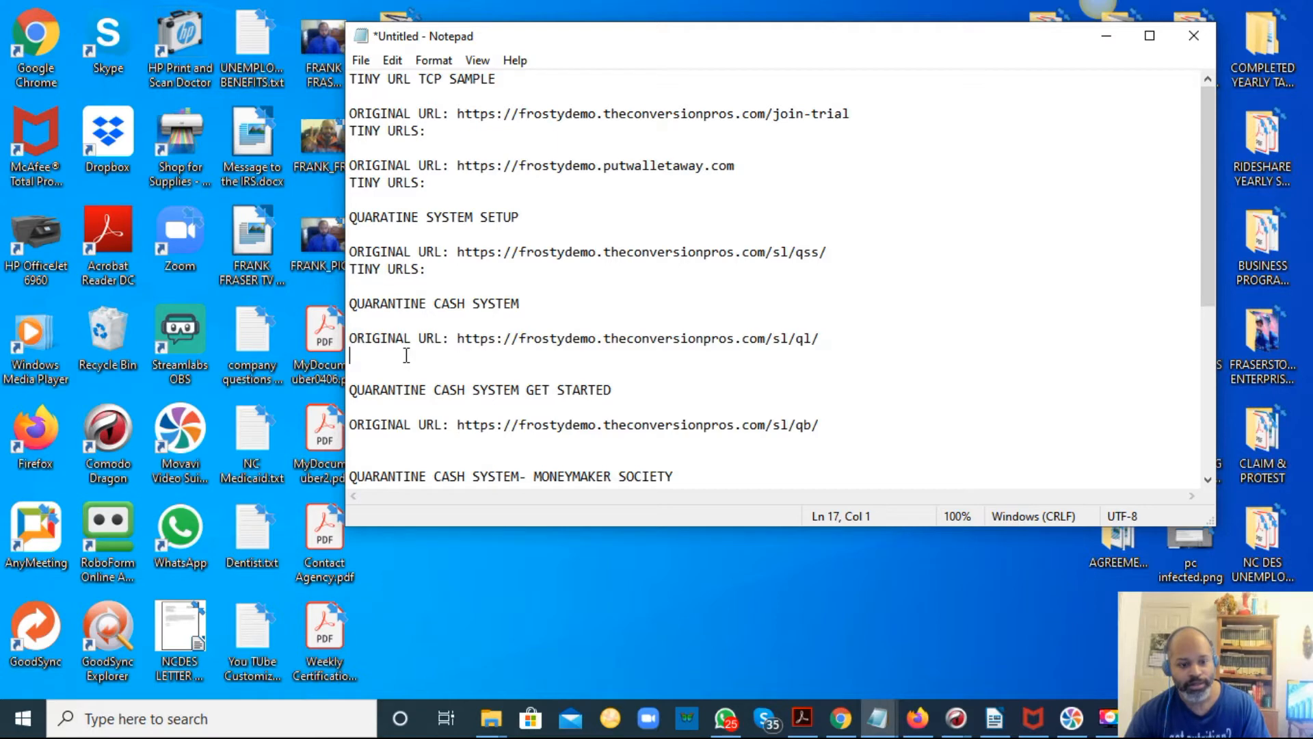
{"action": "key", "text": "ctrl+v"}
{"action": "scroll", "coordinate": [455, 400], "scroll_direction": "down", "scroll_amount": 1}
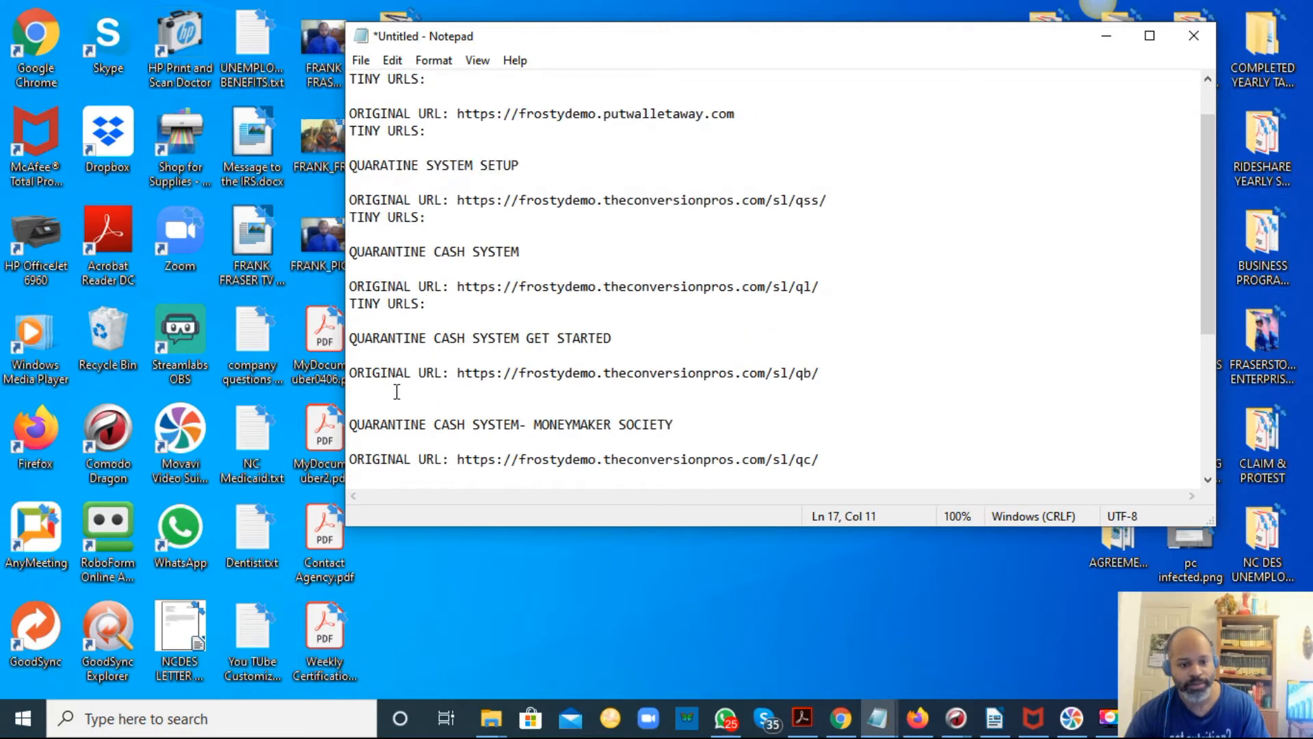
{"action": "key", "text": "ctrl+v"}
{"action": "scroll", "coordinate": [407, 429], "scroll_direction": "down", "scroll_amount": 1}
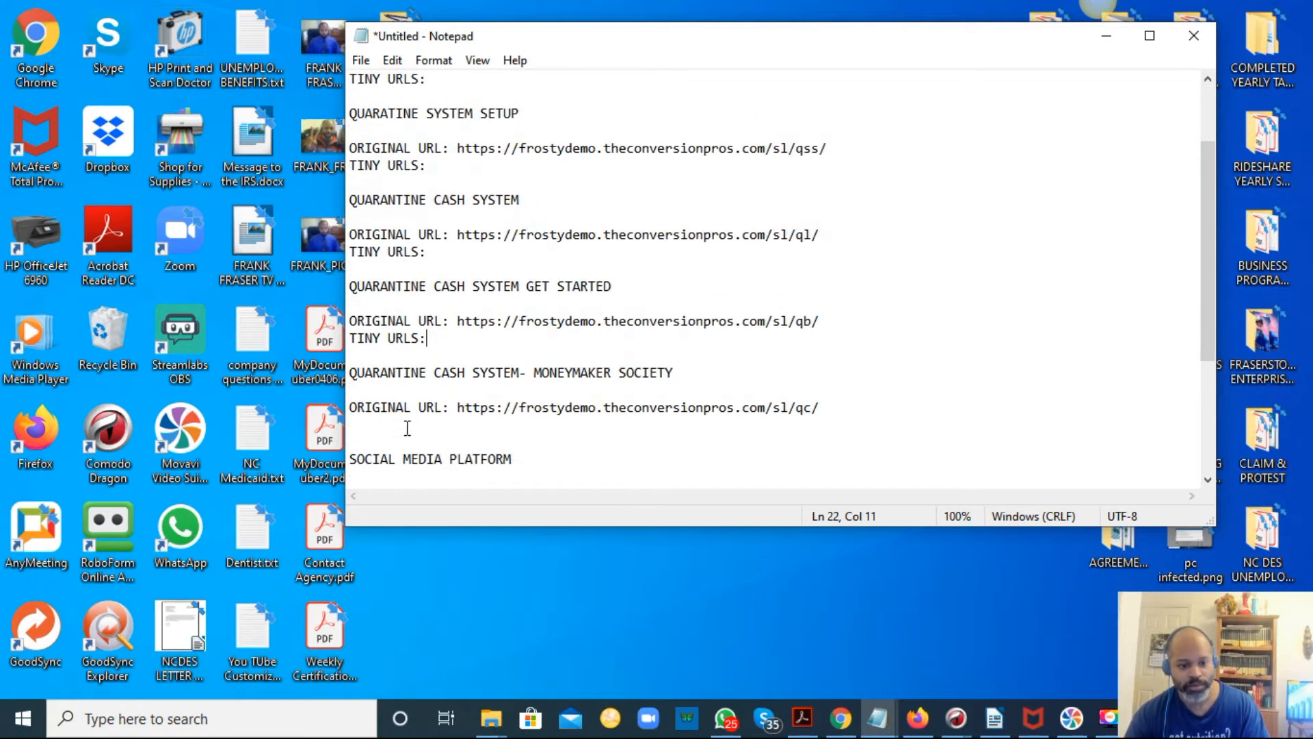
{"action": "key", "text": "ctrl+v"}
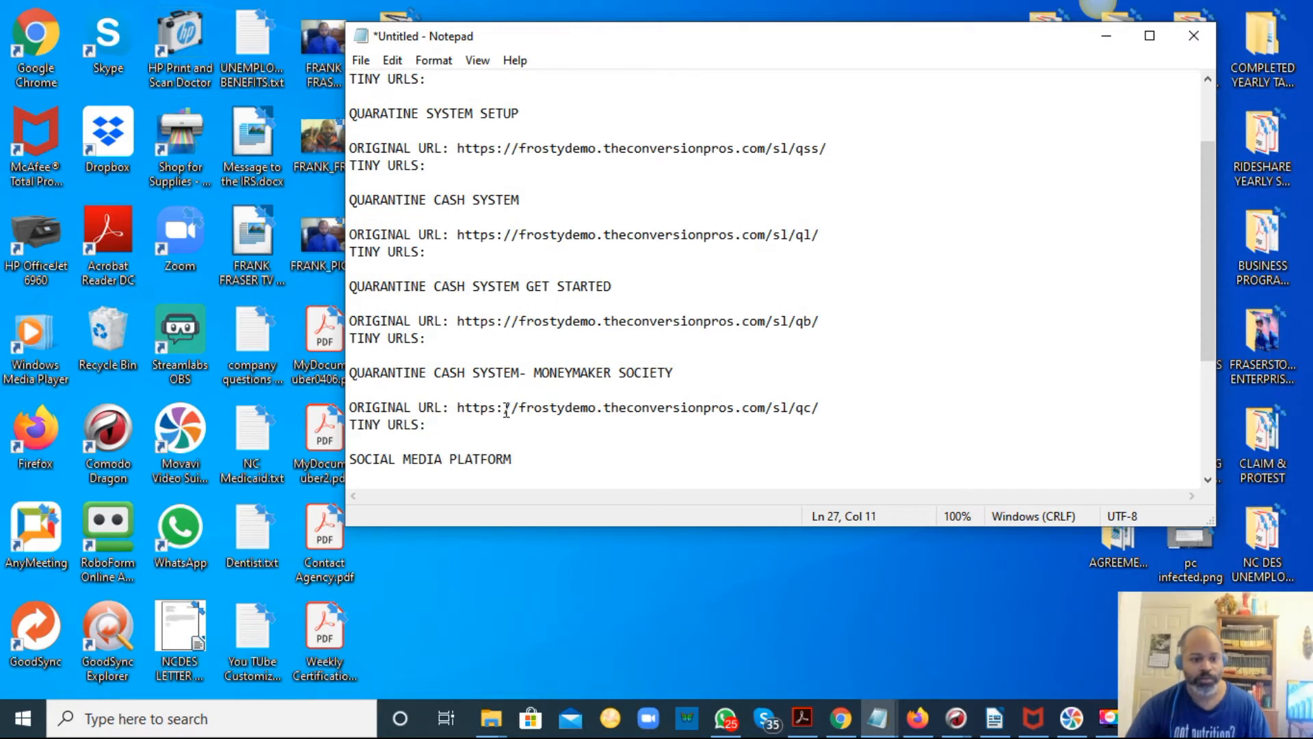
Save the document to the Desktop as TINYURL DEMO.
{"action": "scroll", "coordinate": [509, 386], "scroll_direction": "up", "scroll_amount": 2}
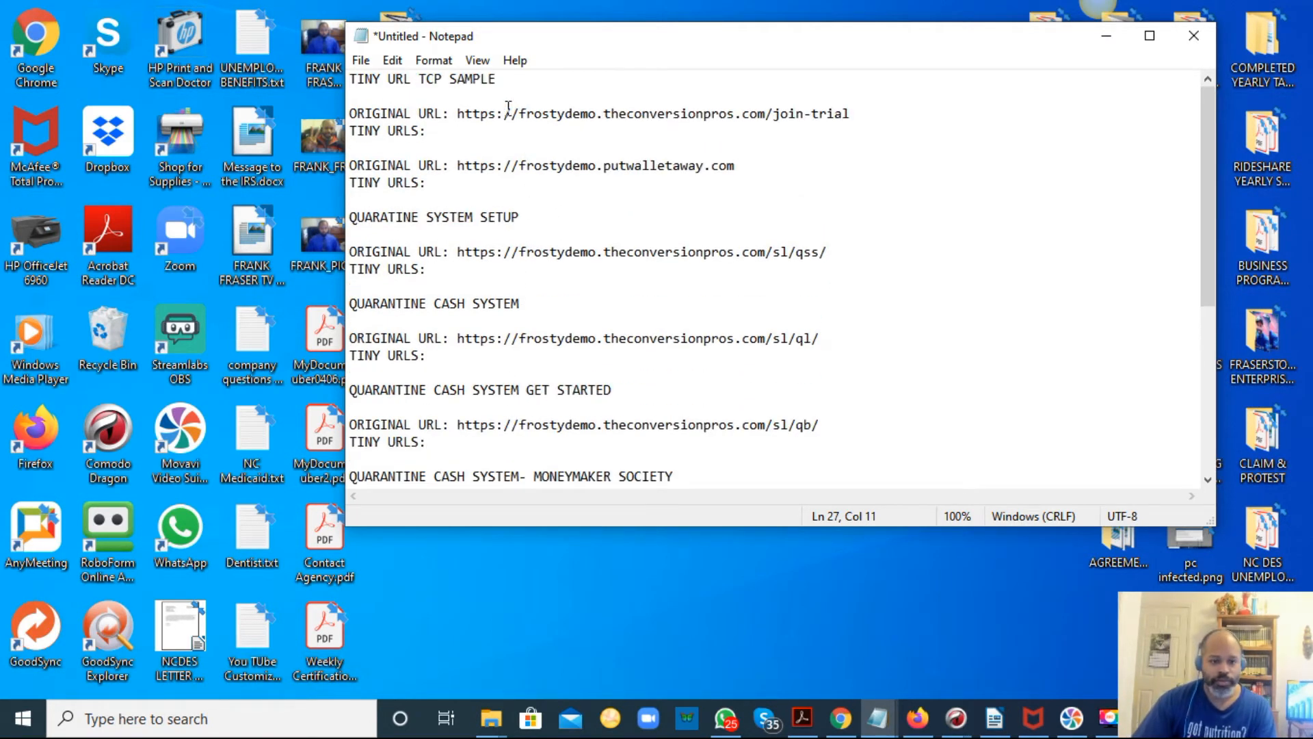
{"action": "left_click", "coordinate": [361, 60]}
{"action": "left_click", "coordinate": [390, 166]}
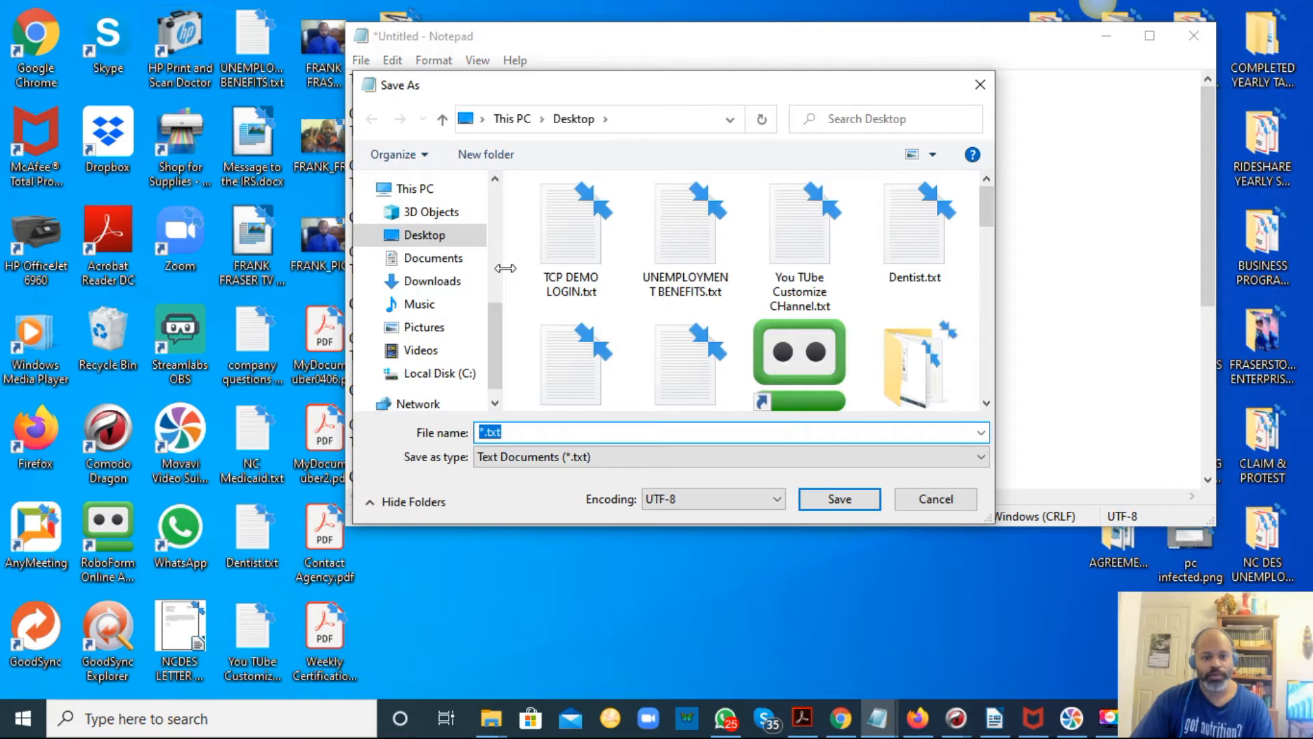
{"action": "type", "text": "TINY"}
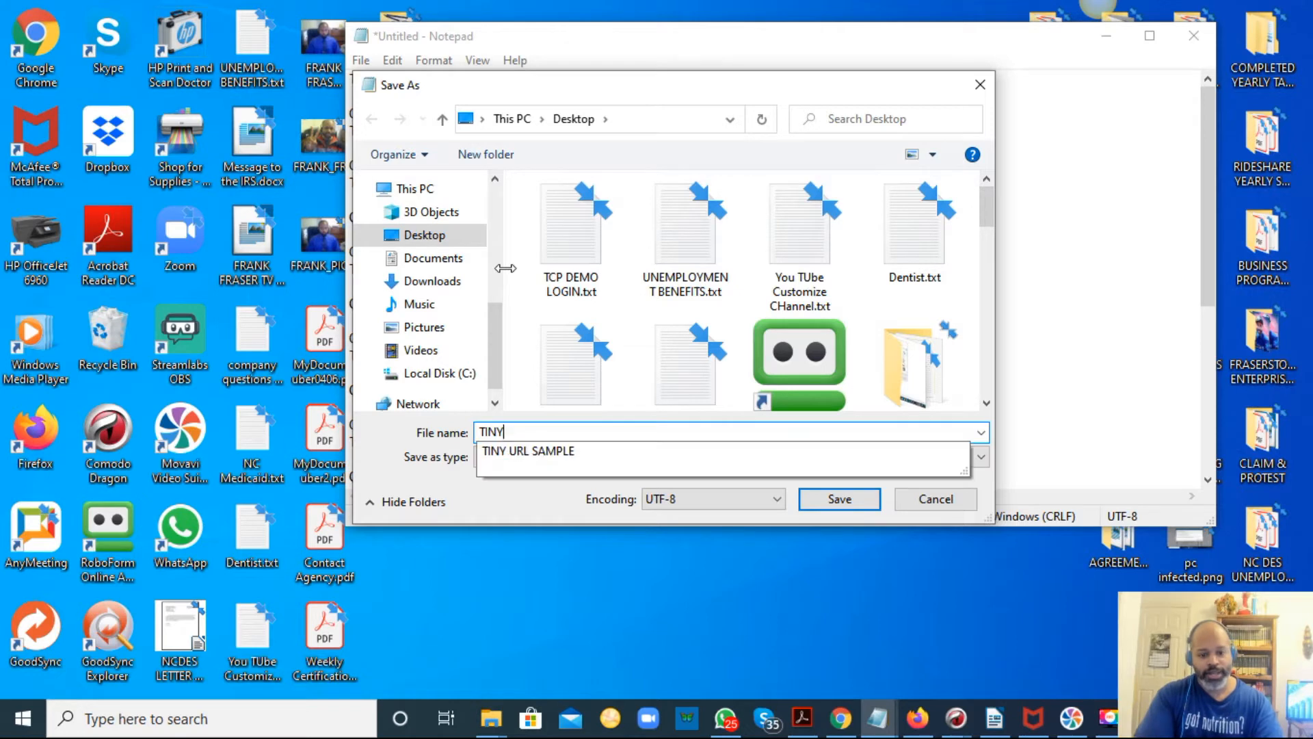
{"action": "type", "text": "URL DEMO"}
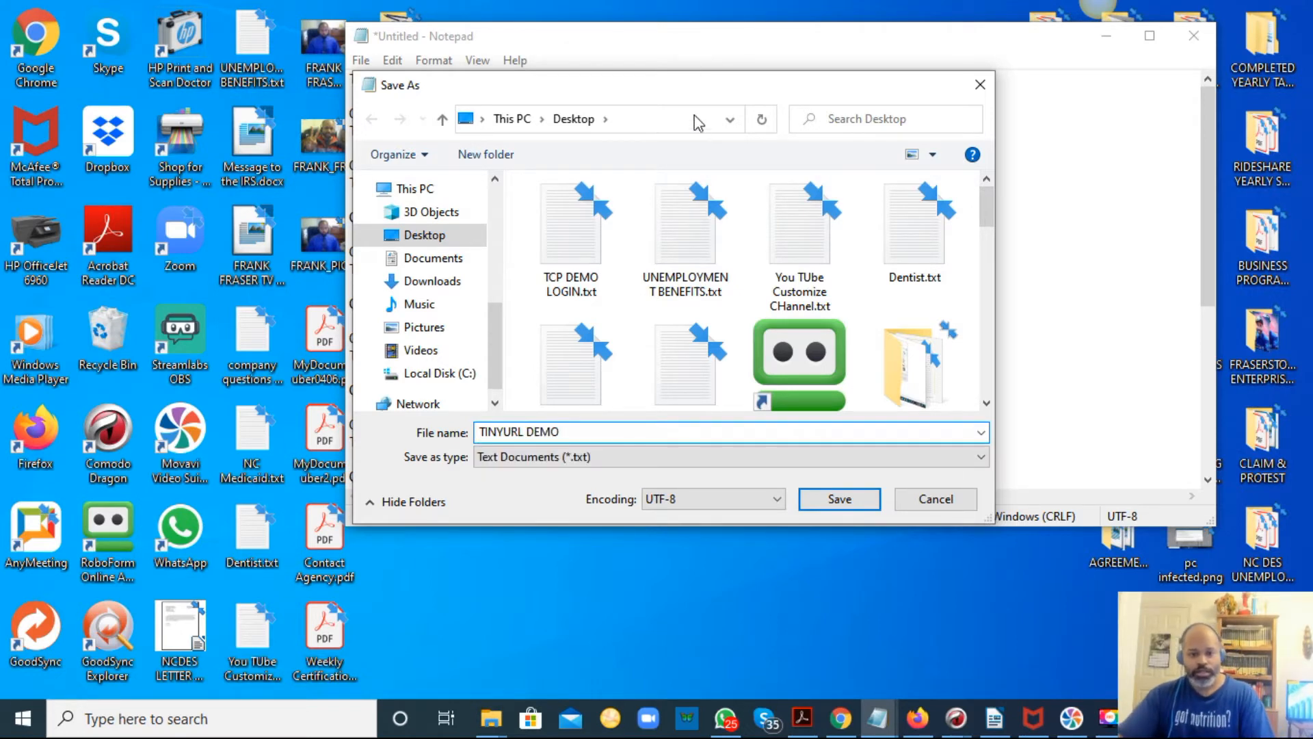
{"action": "left_click", "coordinate": [845, 508]}
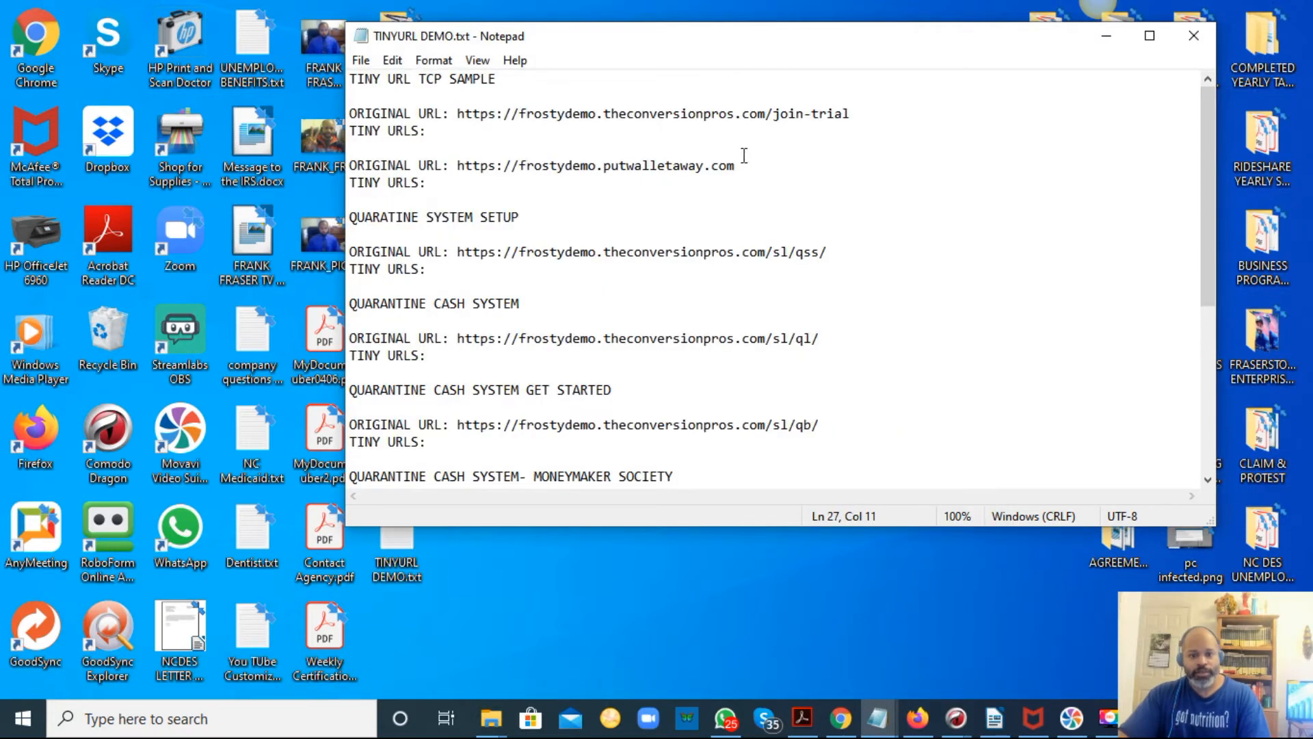
Copy the frostydemo join-trial link from the first ORIGINAL URL: line.
{"action": "left_click_drag", "start_coordinate": [852, 115], "coordinate": [466, 115]}
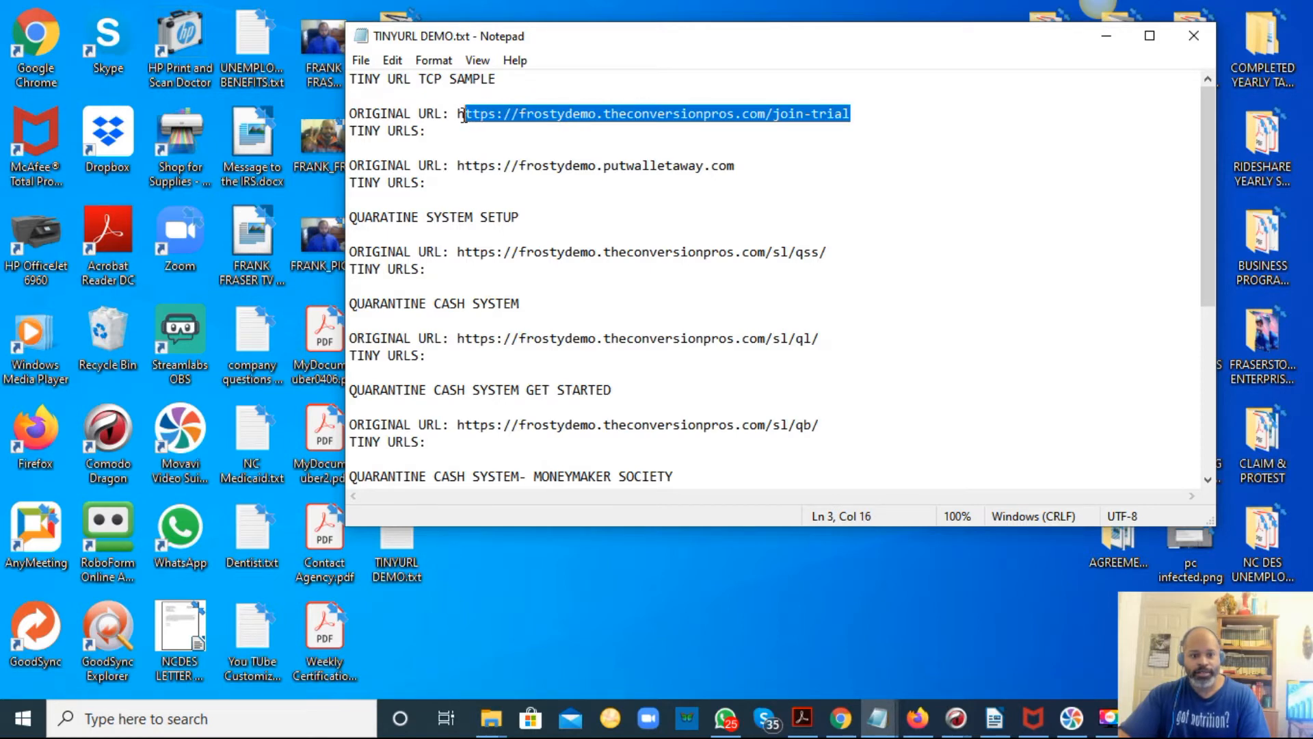
{"action": "right_click", "coordinate": [459, 112]}
{"action": "left_click", "coordinate": [495, 177]}
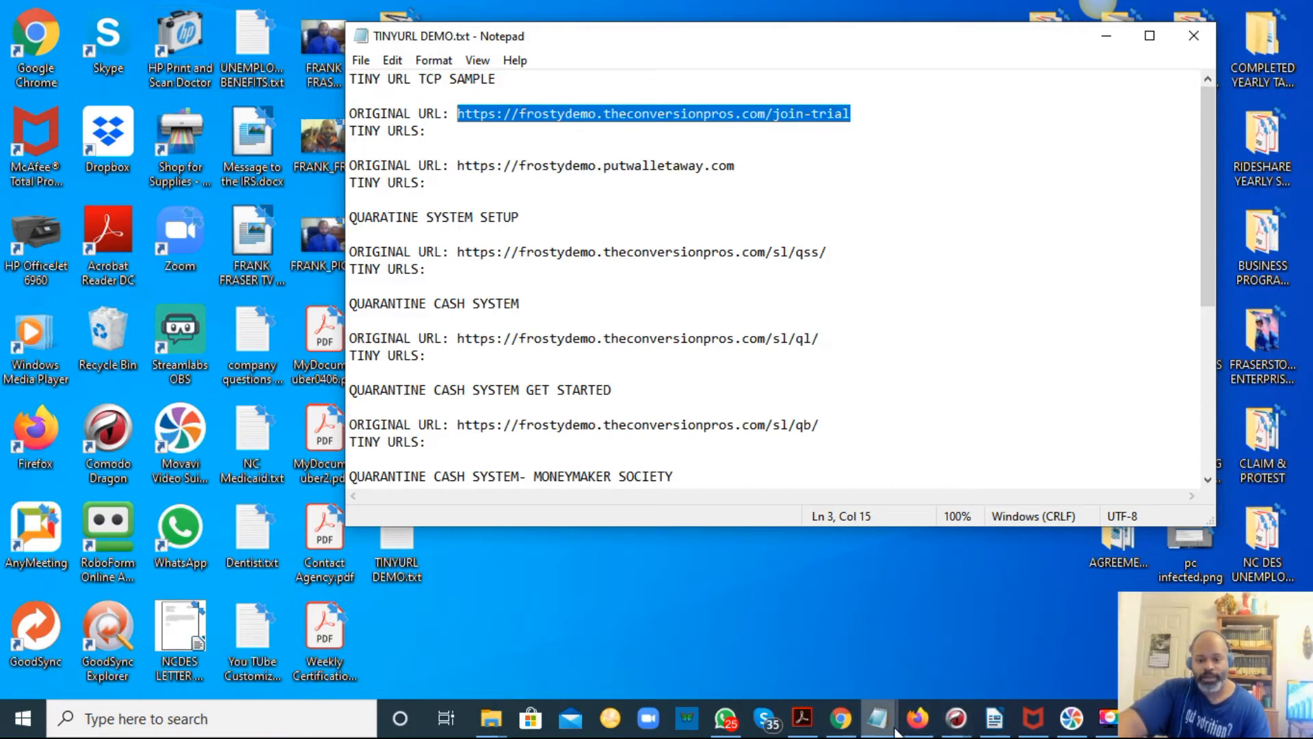
Switch to The Conversion Pros login page in the browser and log in to the portal.
{"action": "mouse_move", "coordinate": [873, 728]}
{"action": "mouse_move", "coordinate": [970, 726]}
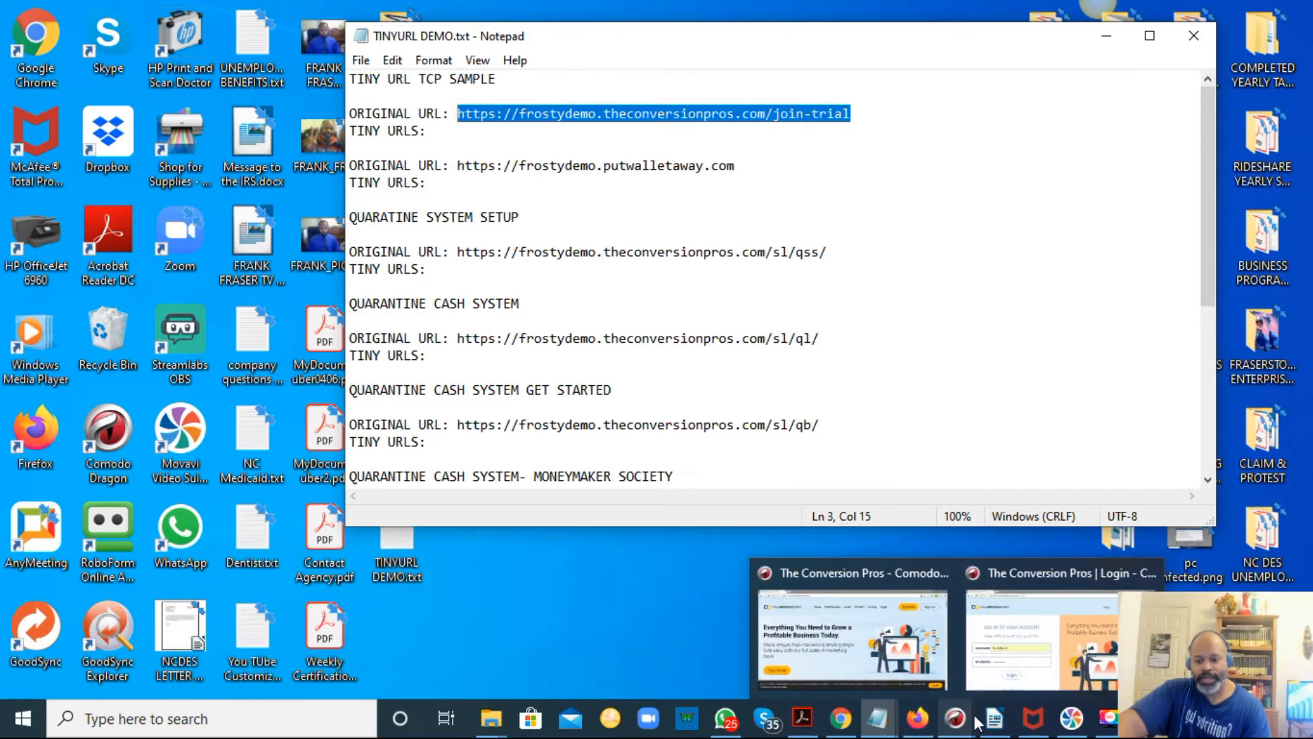
{"action": "left_click", "coordinate": [991, 671]}
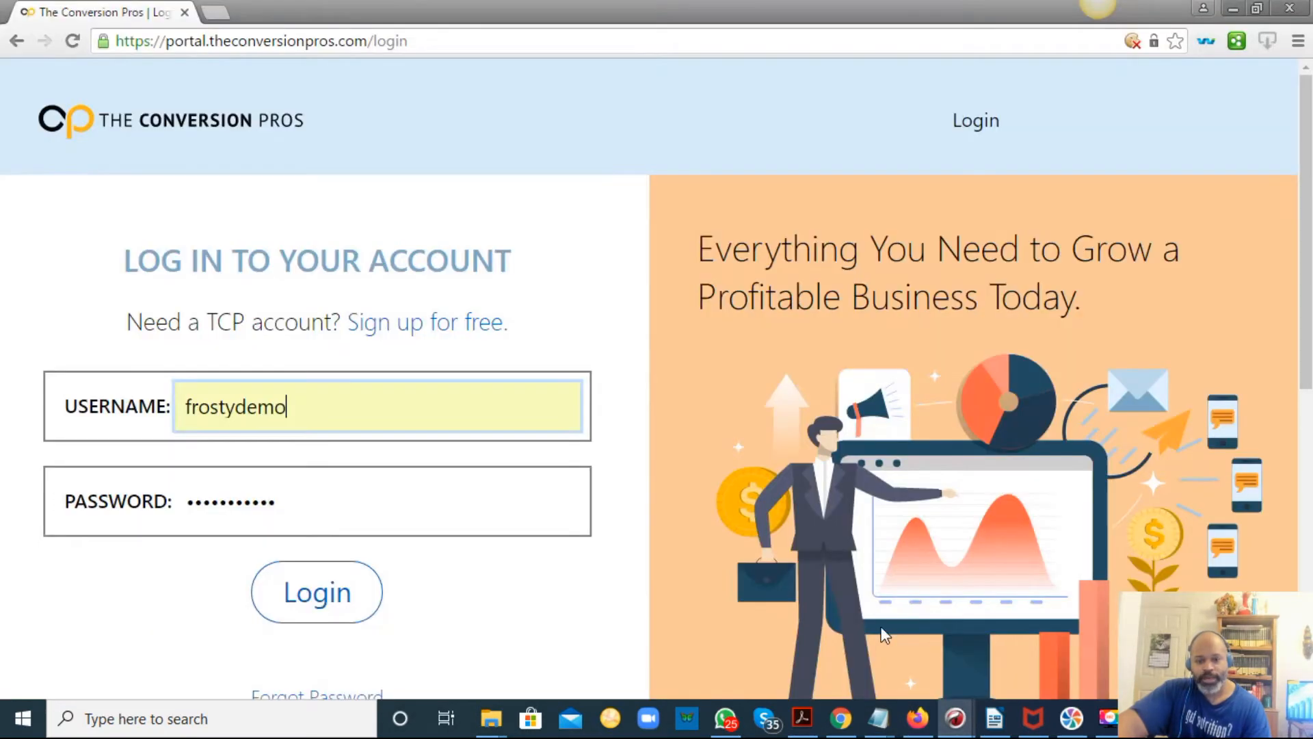
{"action": "left_click", "coordinate": [327, 605]}
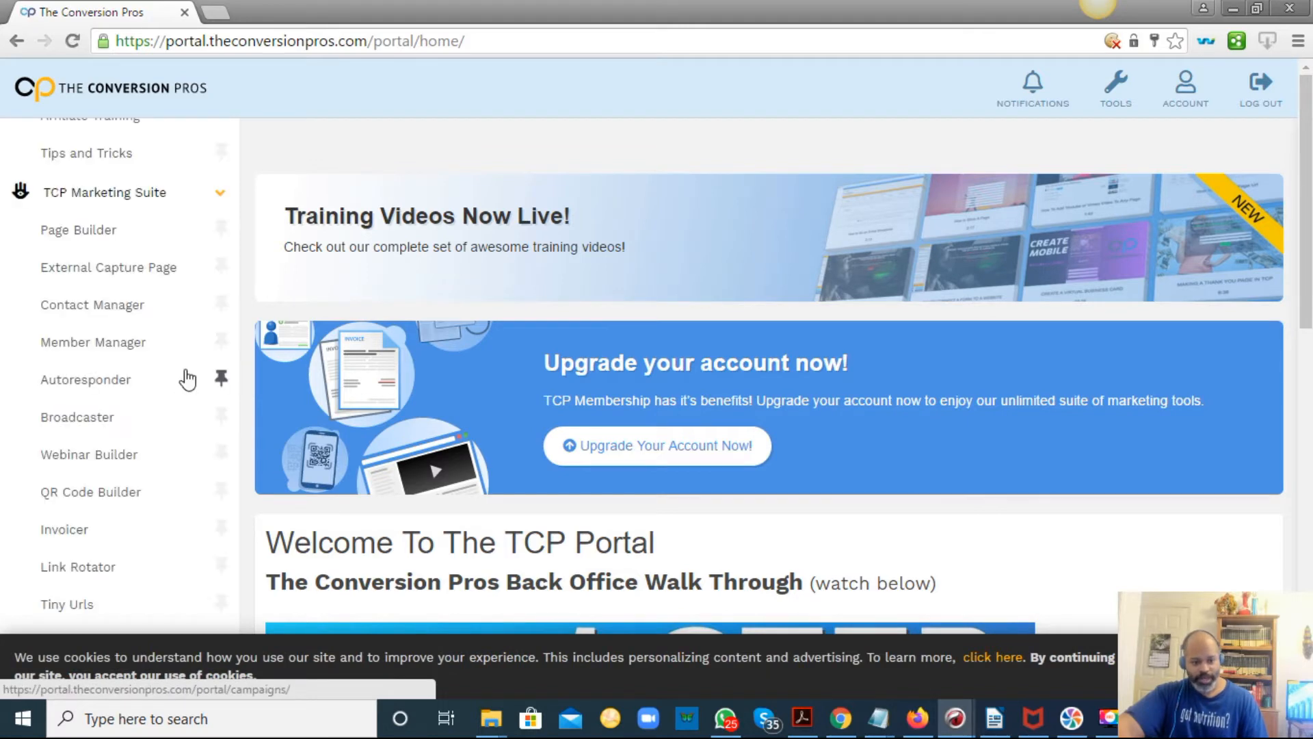
Open the Tiny Urls page from the TCP Marketing Suite and dismiss the guided tour offer.
{"action": "scroll", "coordinate": [144, 451], "scroll_direction": "down", "scroll_amount": 1}
{"action": "left_click", "coordinate": [98, 510]}
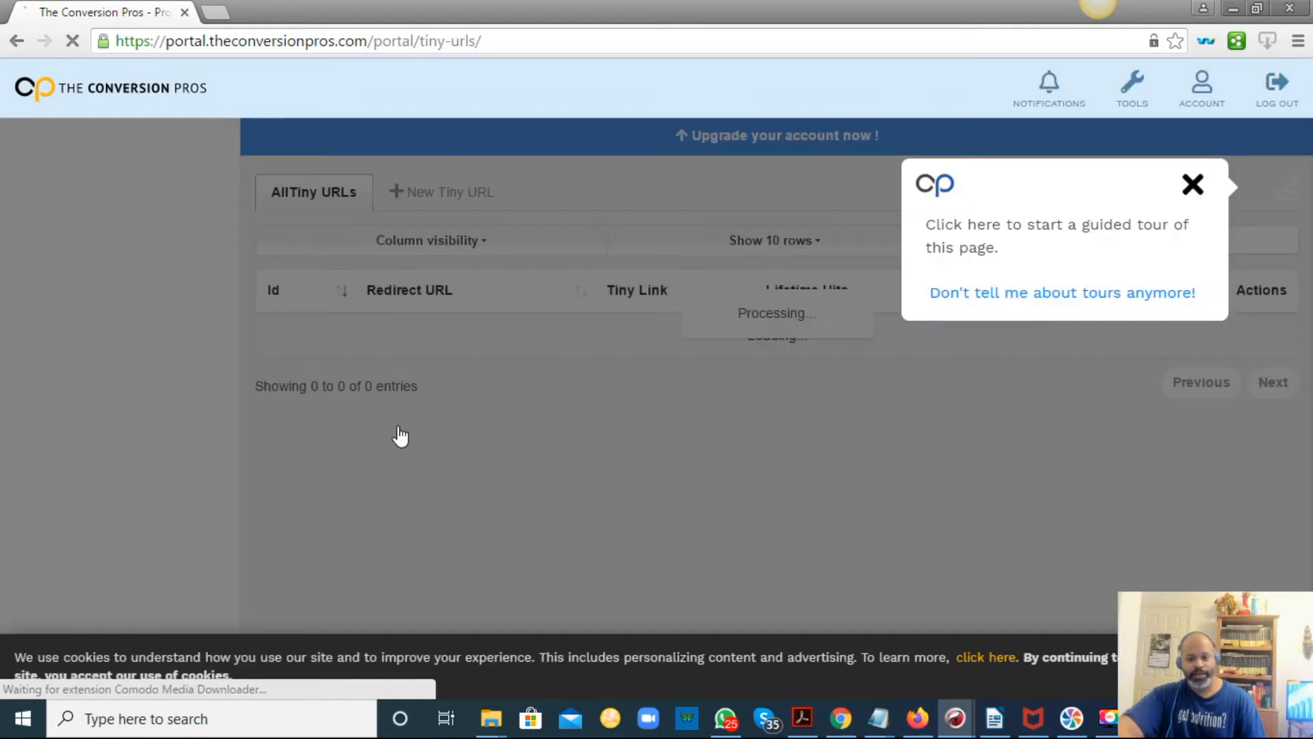
{"action": "left_click", "coordinate": [1207, 186]}
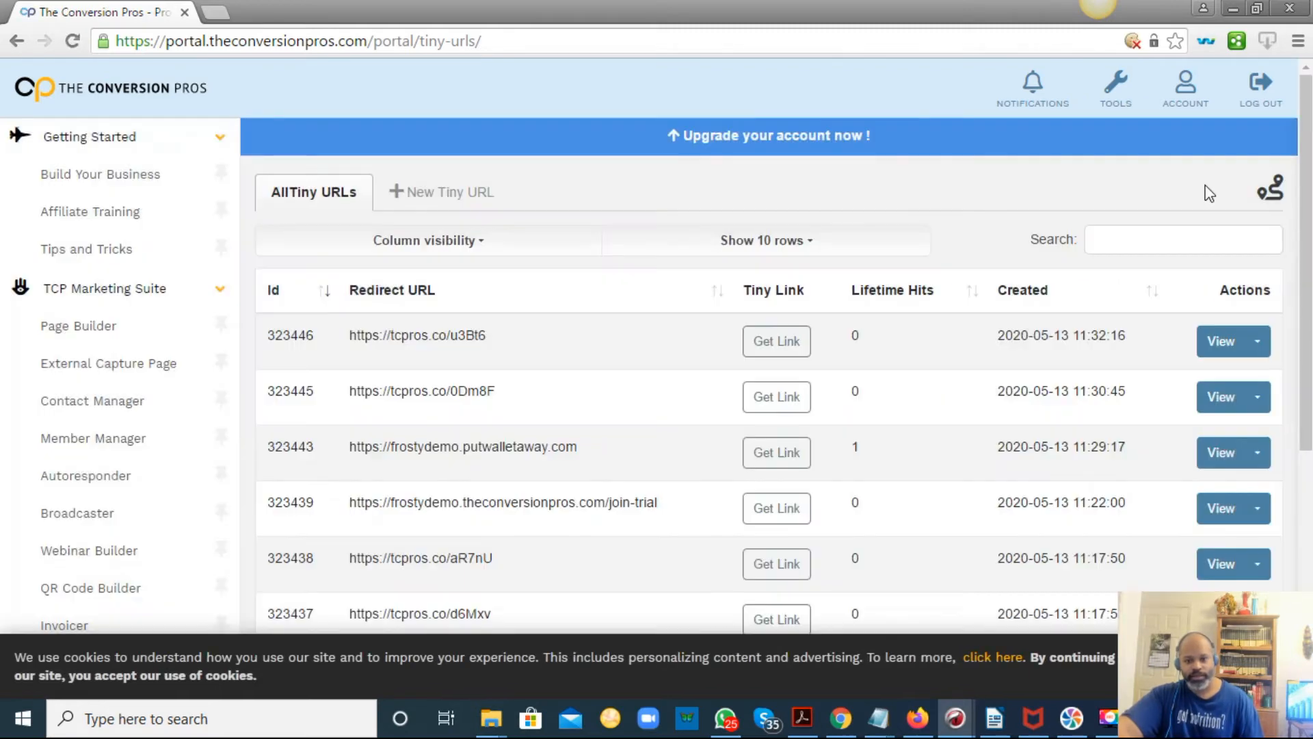
Create a new tiny URL with the pasted join-trial link as redirect URL and acknowledge the existing-record notice.
{"action": "left_click", "coordinate": [448, 192]}
{"action": "left_click", "coordinate": [461, 283]}
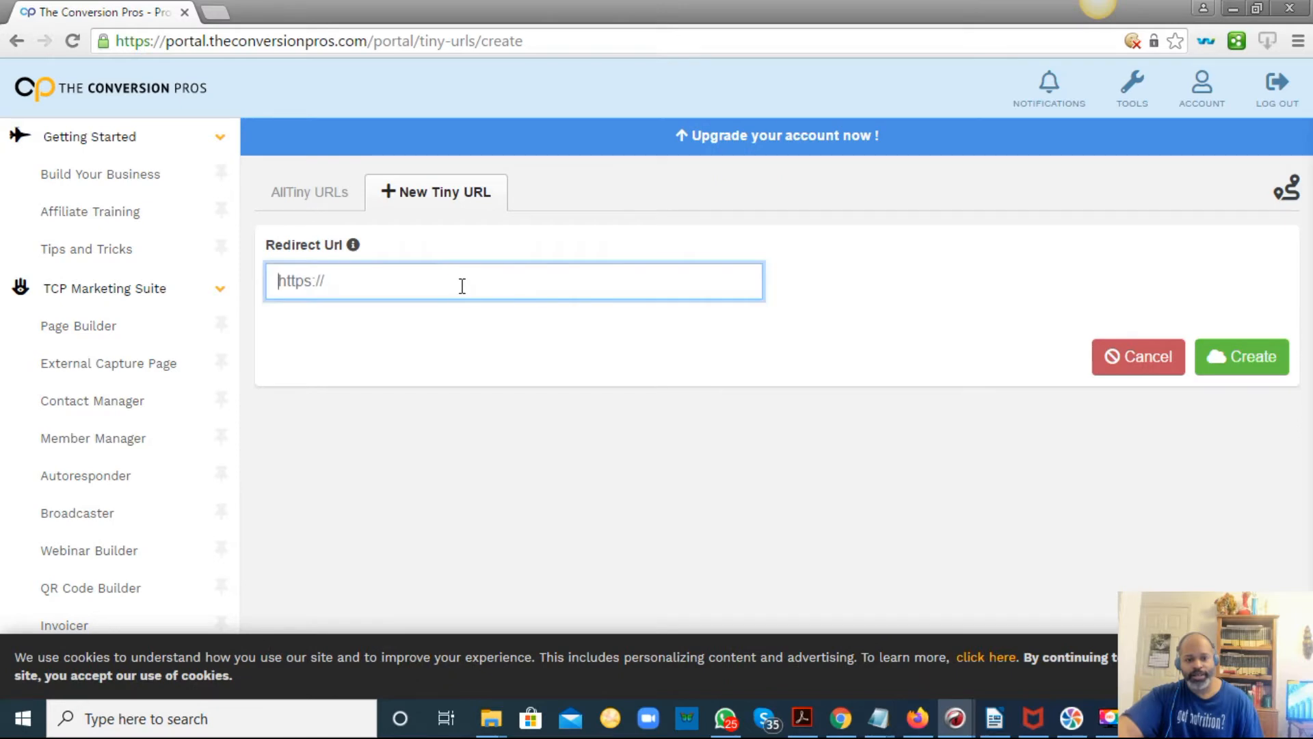
{"action": "right_click", "coordinate": [461, 286]}
{"action": "left_click", "coordinate": [499, 397]}
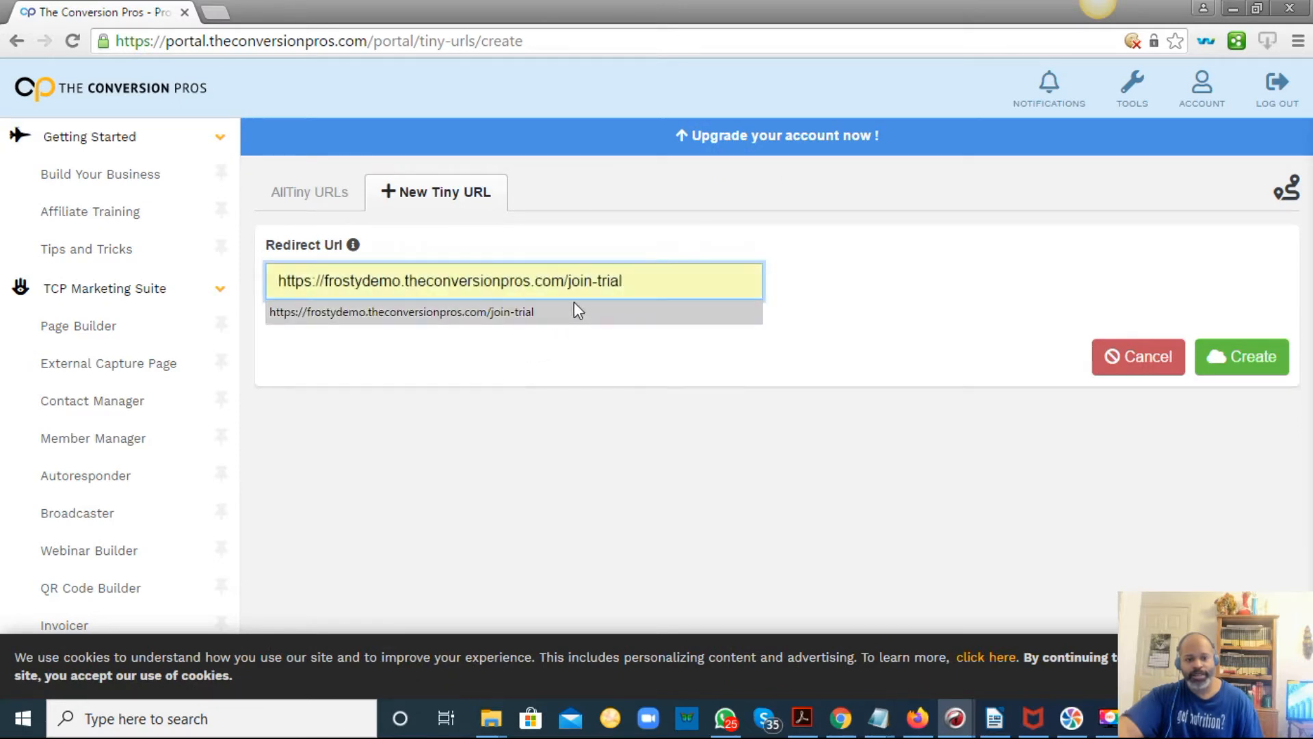
{"action": "left_click", "coordinate": [1216, 357]}
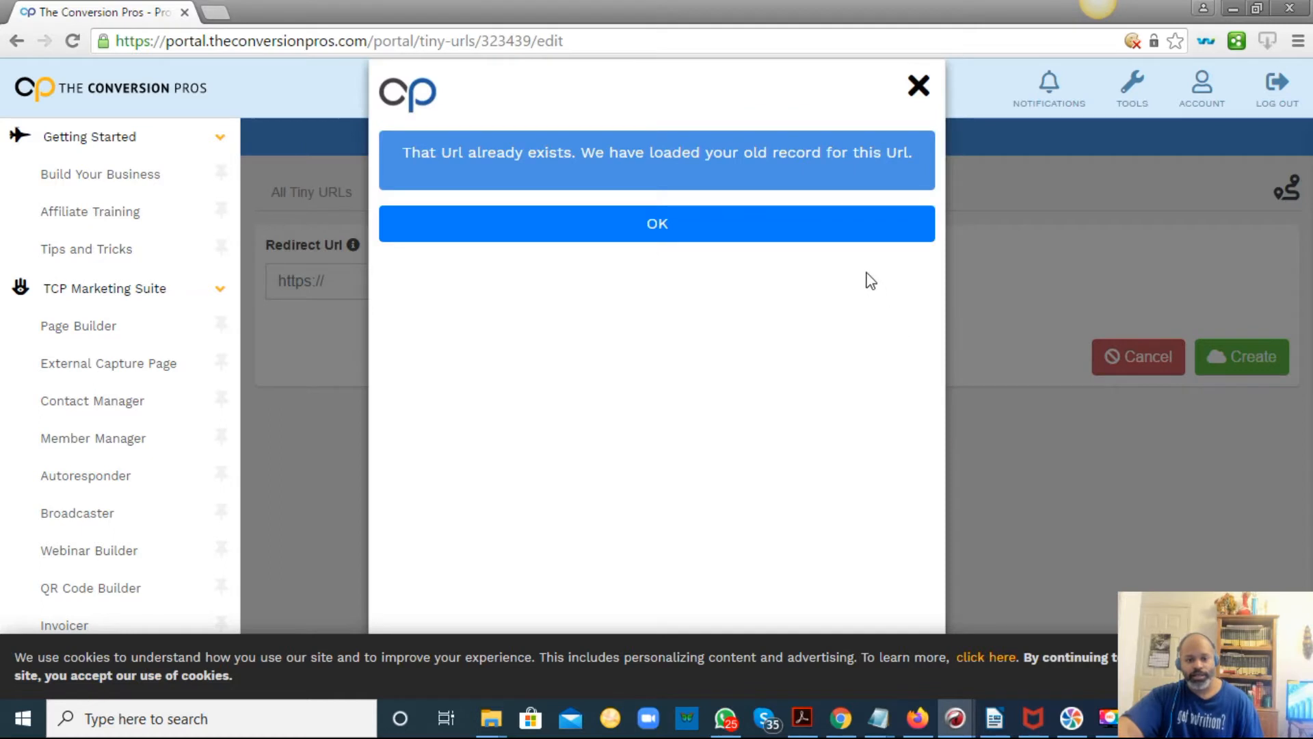
{"action": "left_click", "coordinate": [851, 235]}
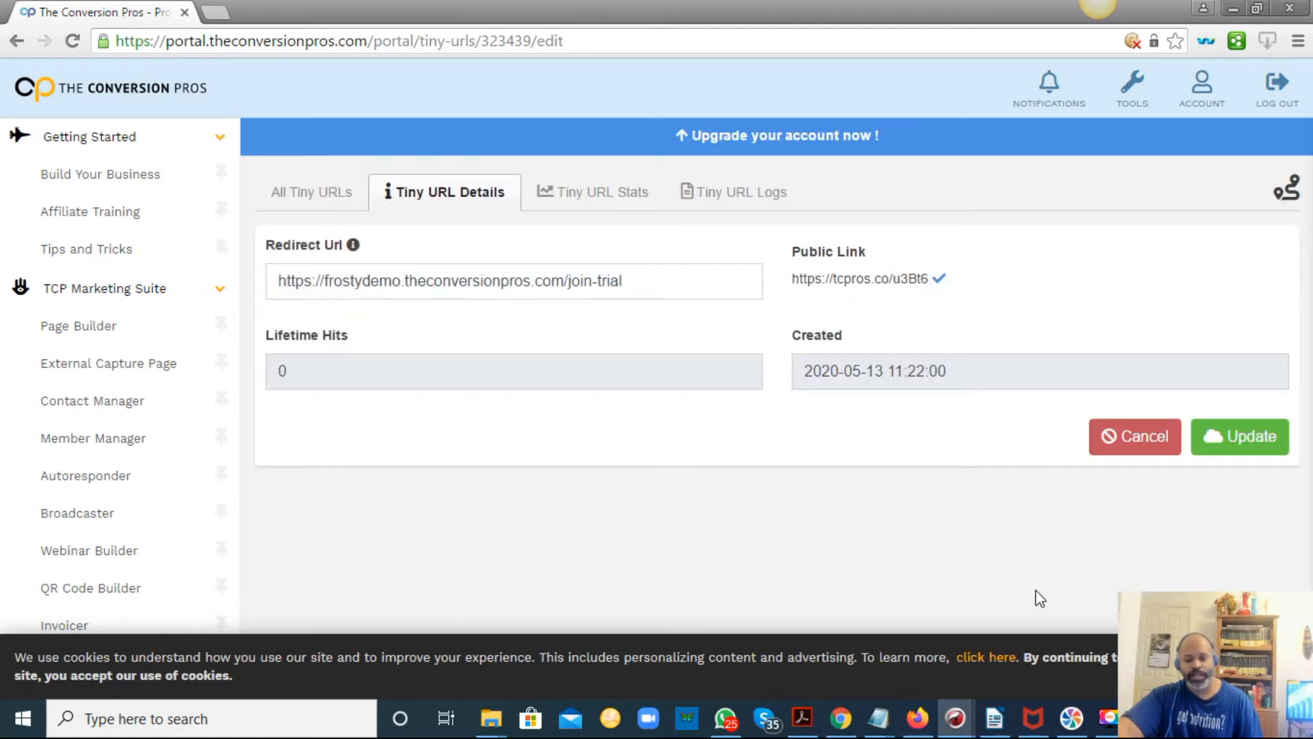
{"action": "left_click", "coordinate": [875, 731]}
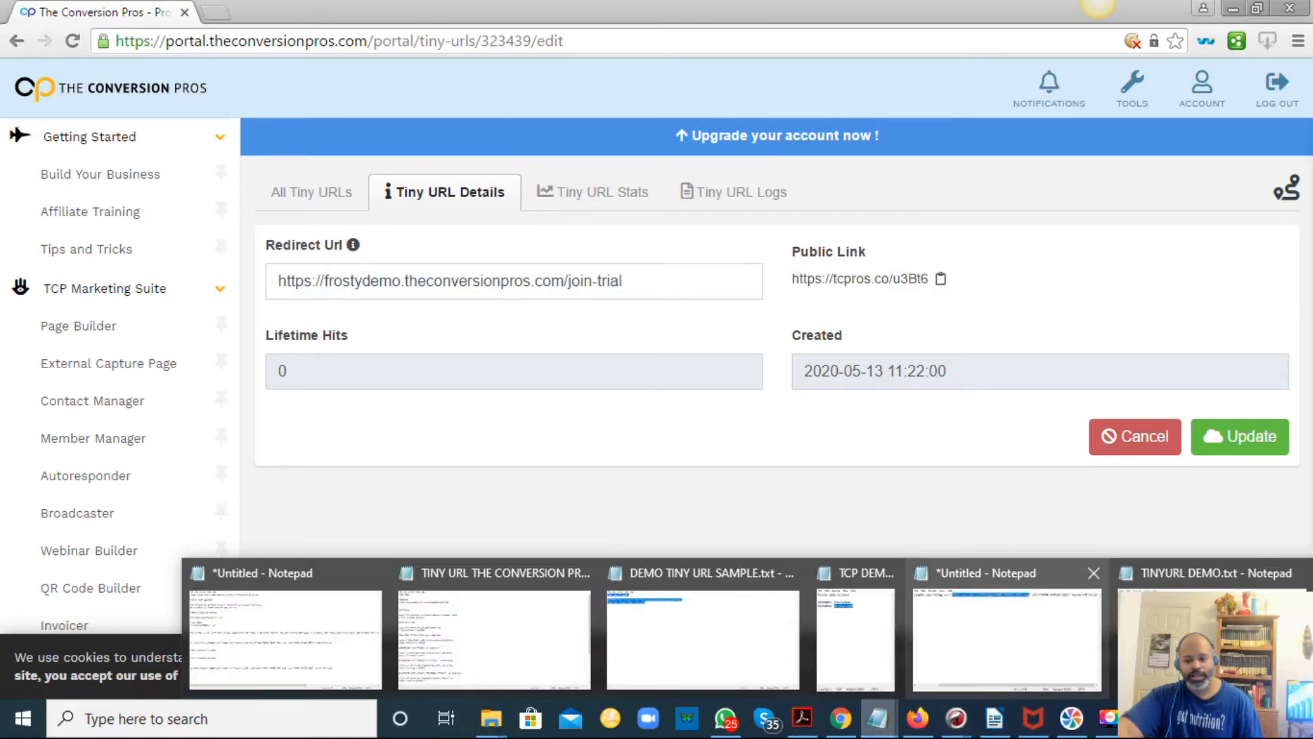
{"action": "left_click", "coordinate": [1176, 650]}
{"action": "left_click", "coordinate": [529, 130]}
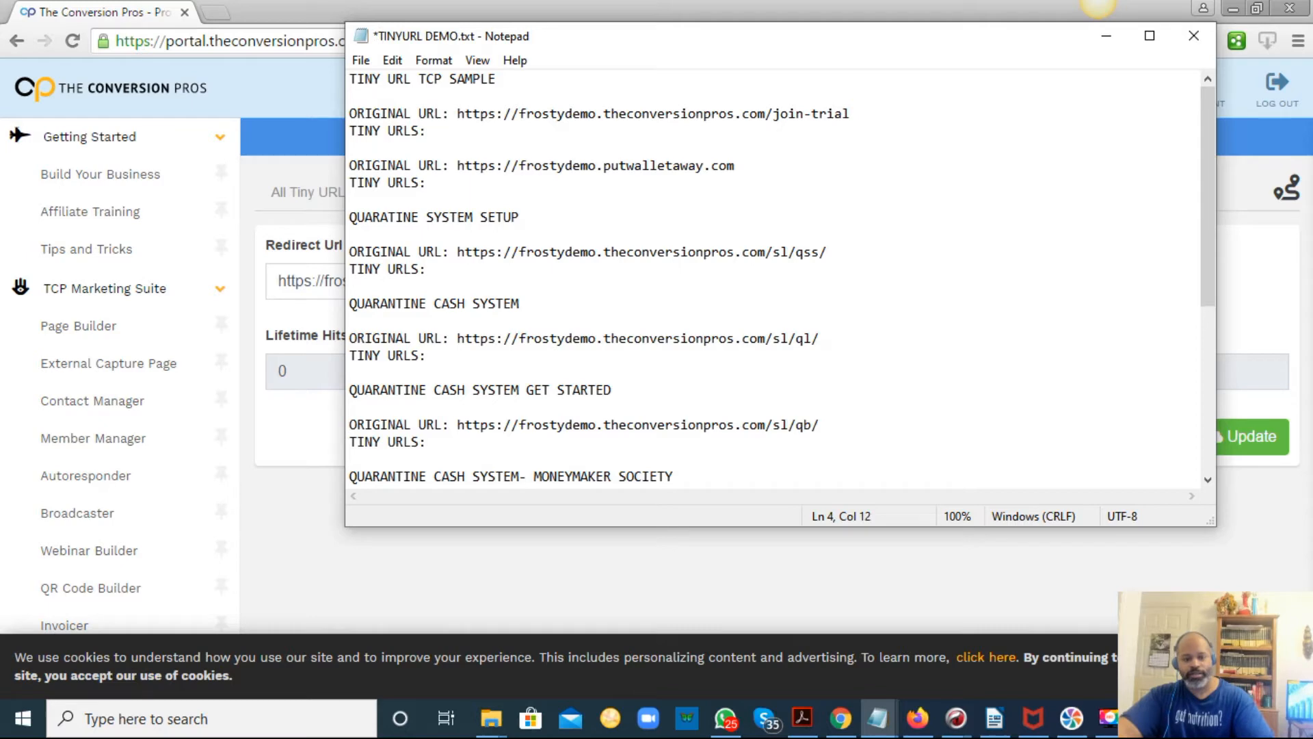
{"action": "key", "text": "ctrl+v"}
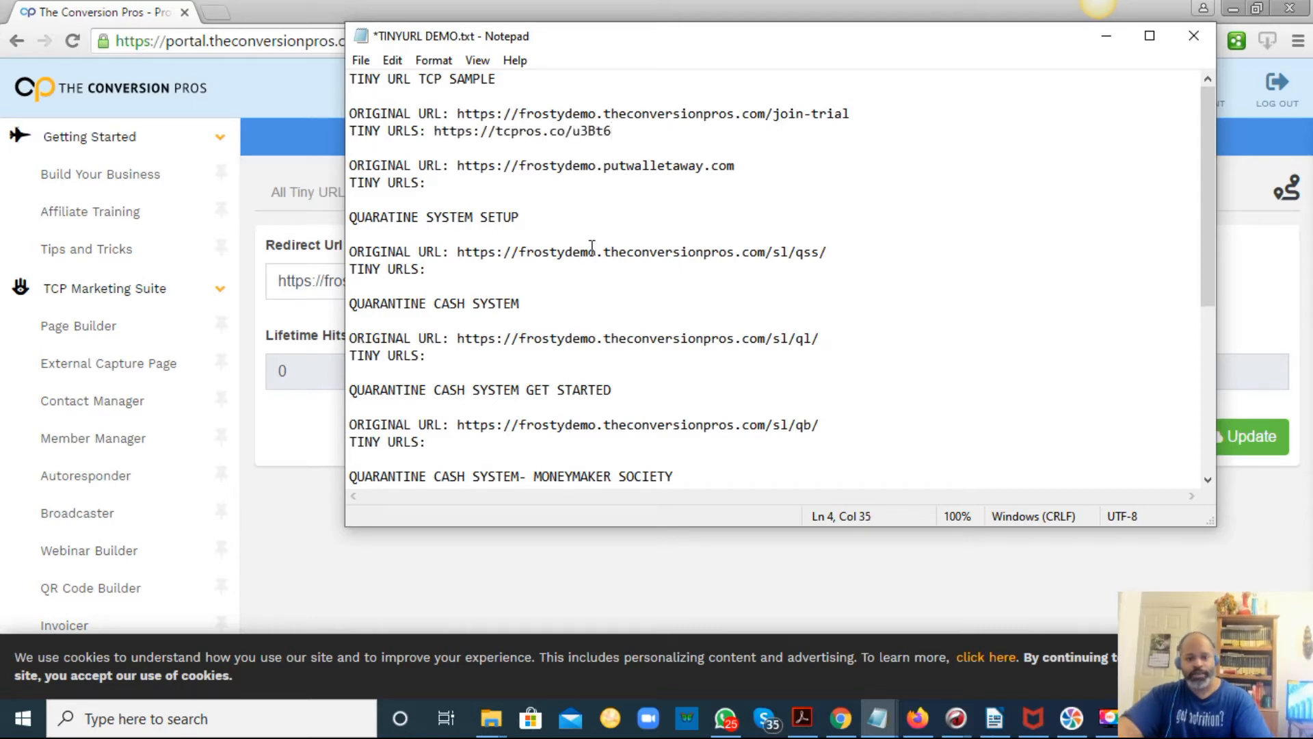
Copy the putwalletaway.com link from the document and return to the browser.
{"action": "left_click_drag", "start_coordinate": [734, 166], "coordinate": [458, 165]}
{"action": "right_click", "coordinate": [457, 165]}
{"action": "left_click", "coordinate": [504, 223]}
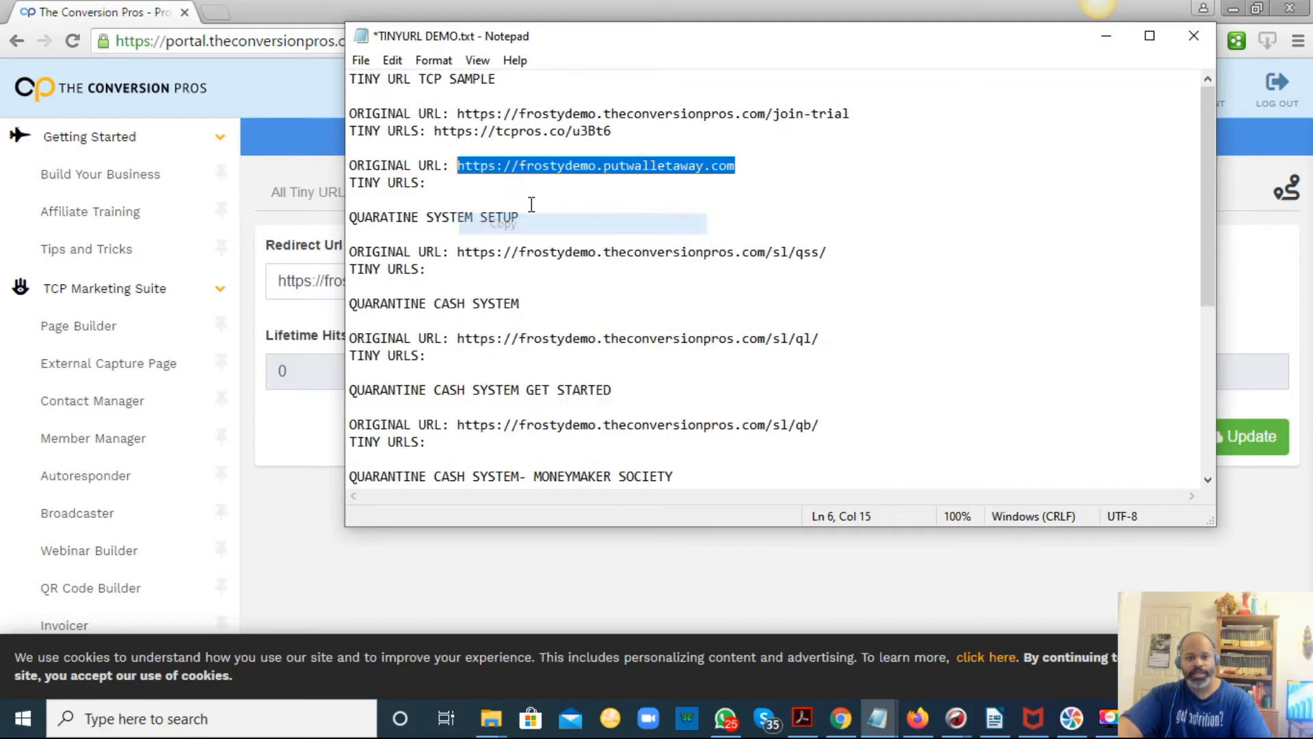
{"action": "left_click", "coordinate": [305, 454]}
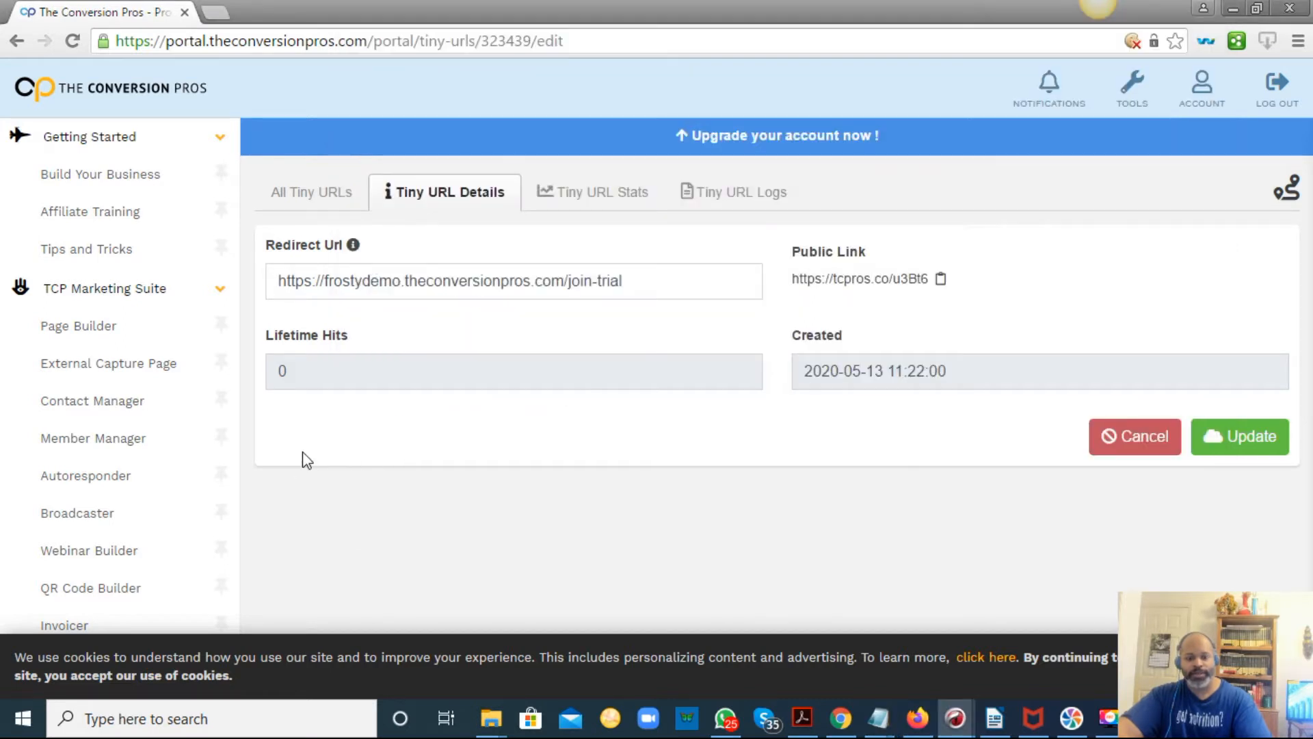
Create a new tiny URL for the pasted putwalletaway.com link, acknowledge the notice, and copy its public link.
{"action": "left_click", "coordinate": [331, 193]}
{"action": "left_click", "coordinate": [421, 193]}
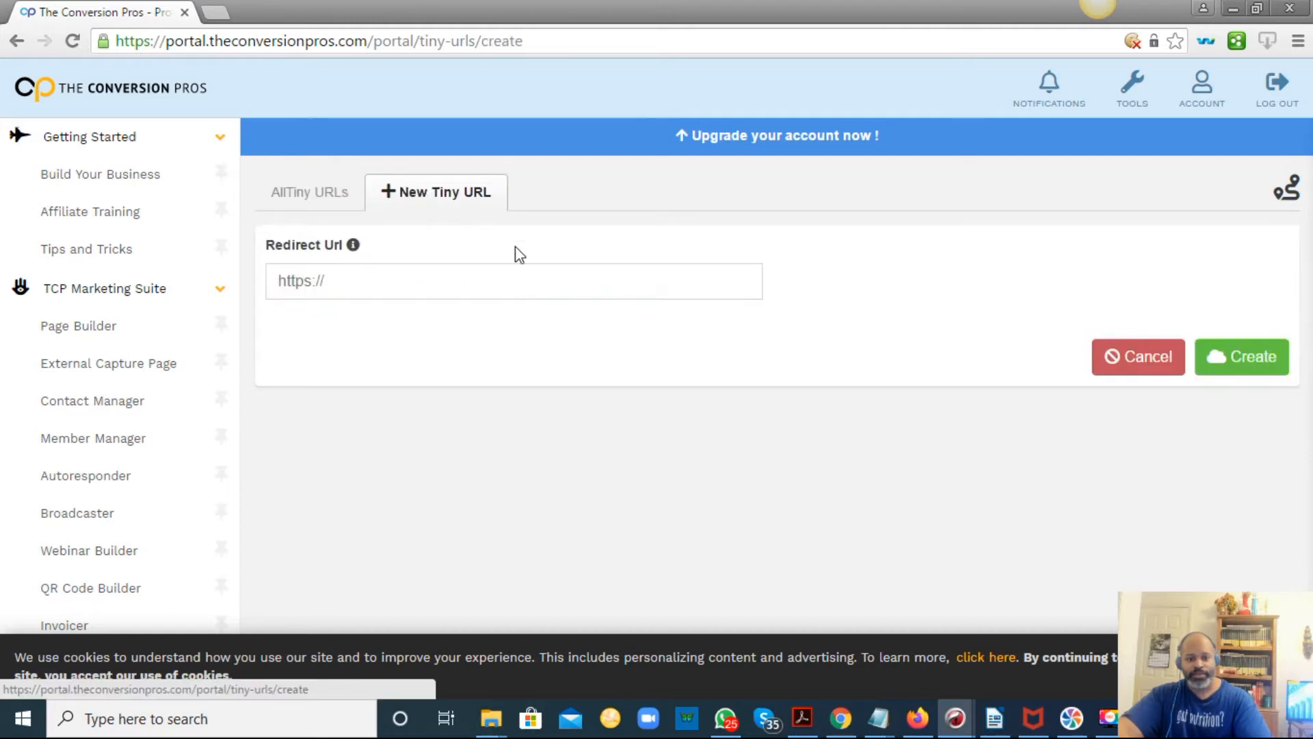
{"action": "right_click", "coordinate": [518, 284]}
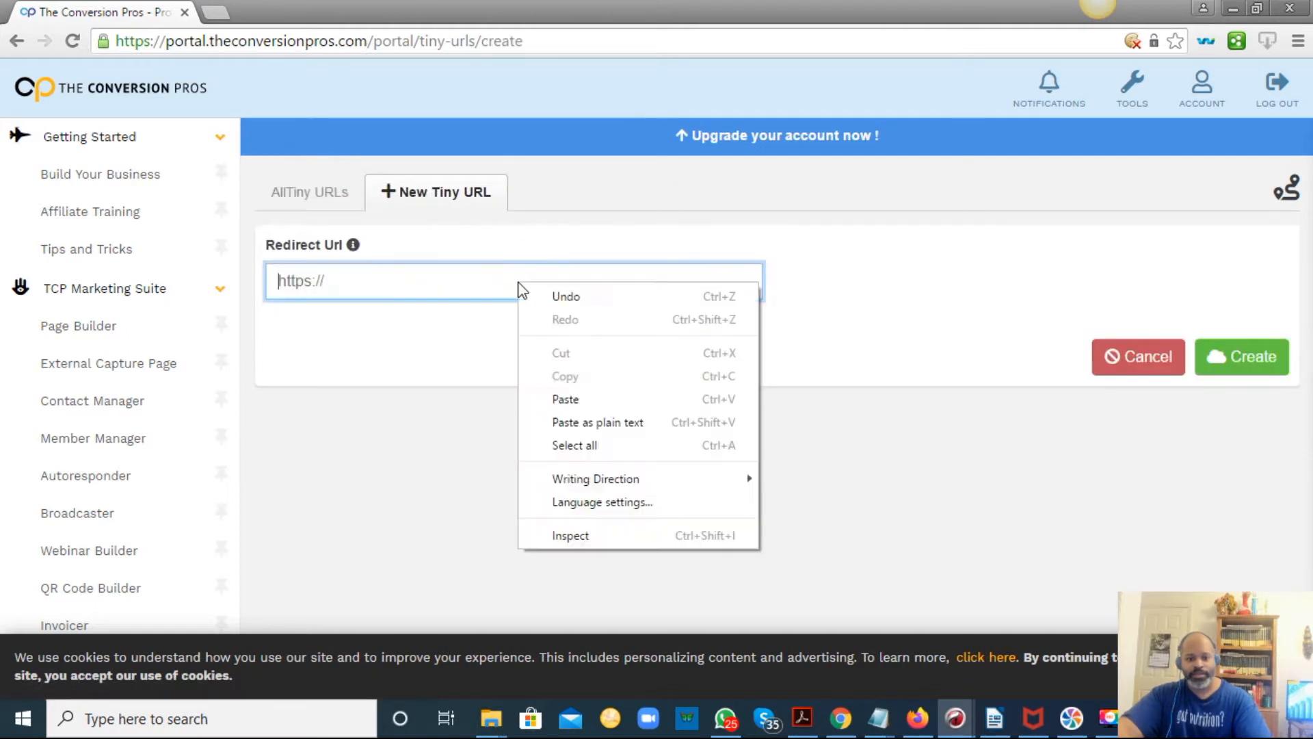
{"action": "left_click", "coordinate": [577, 400]}
{"action": "left_click", "coordinate": [1225, 365]}
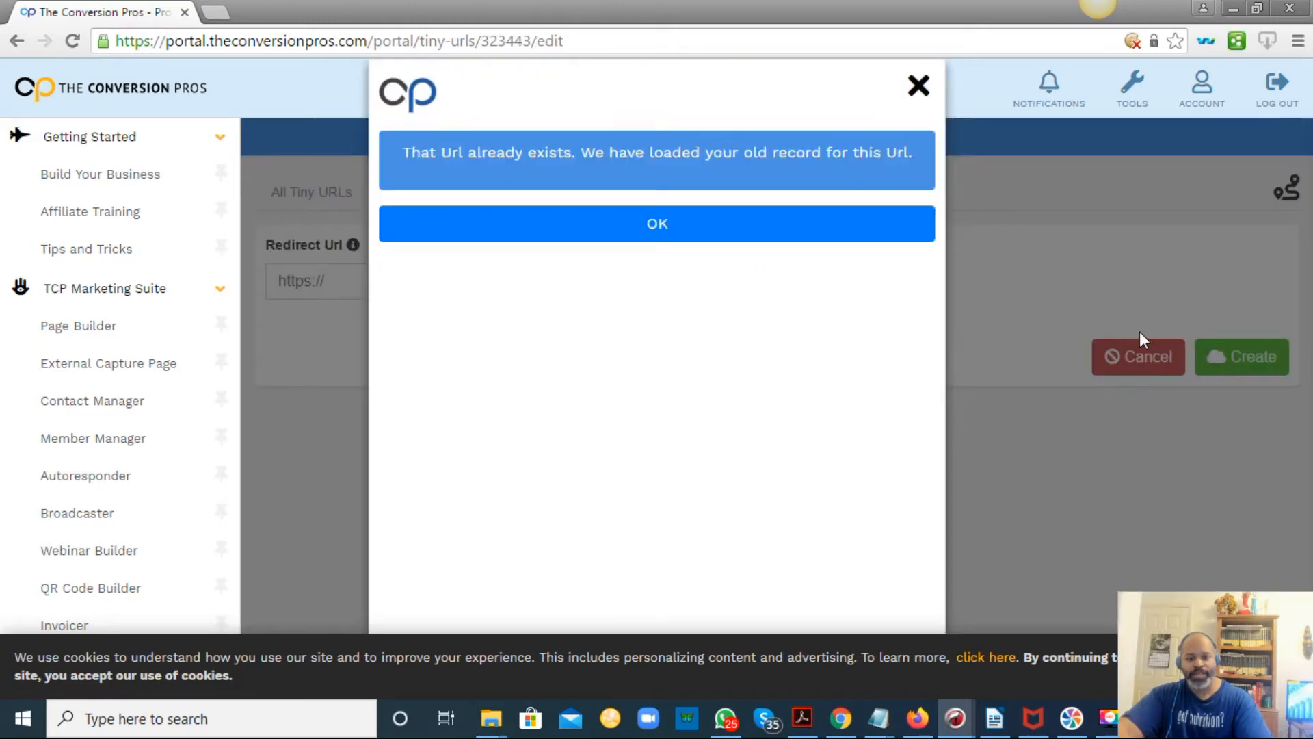
{"action": "left_click", "coordinate": [734, 233]}
{"action": "left_click", "coordinate": [952, 279]}
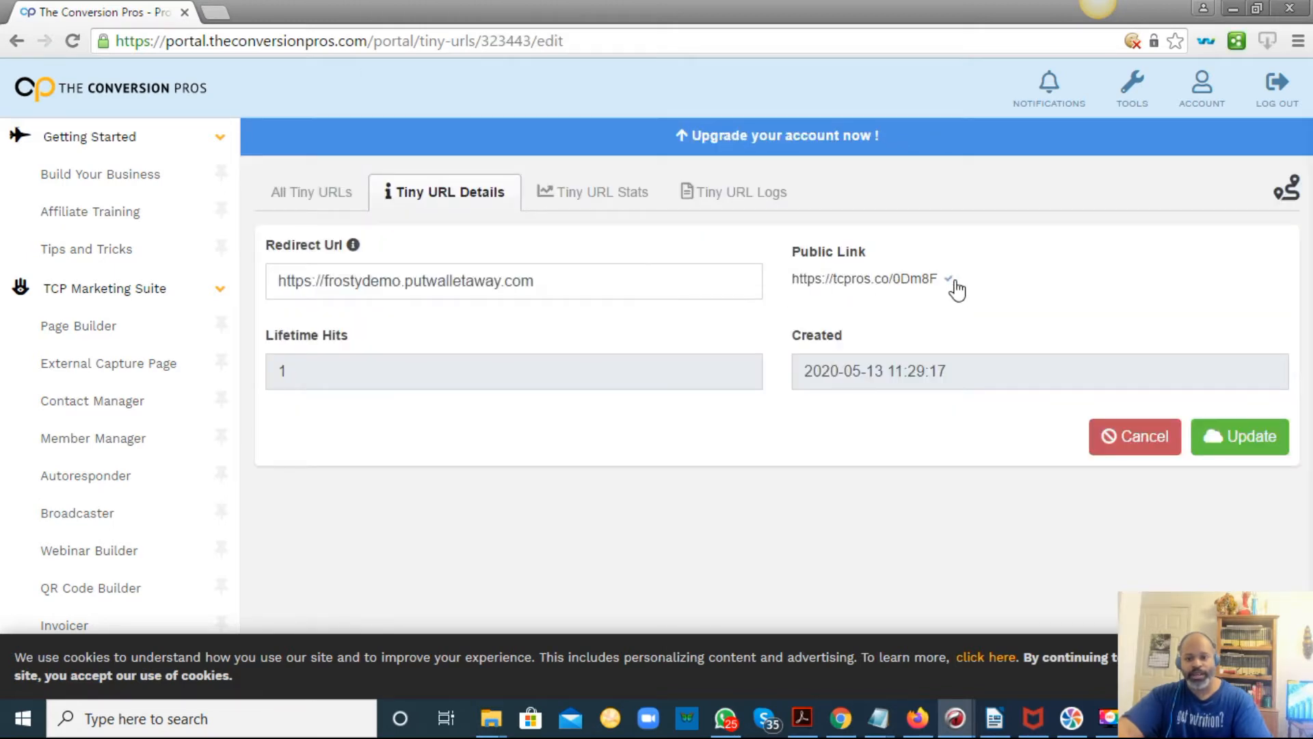
{"action": "mouse_move", "coordinate": [882, 711]}
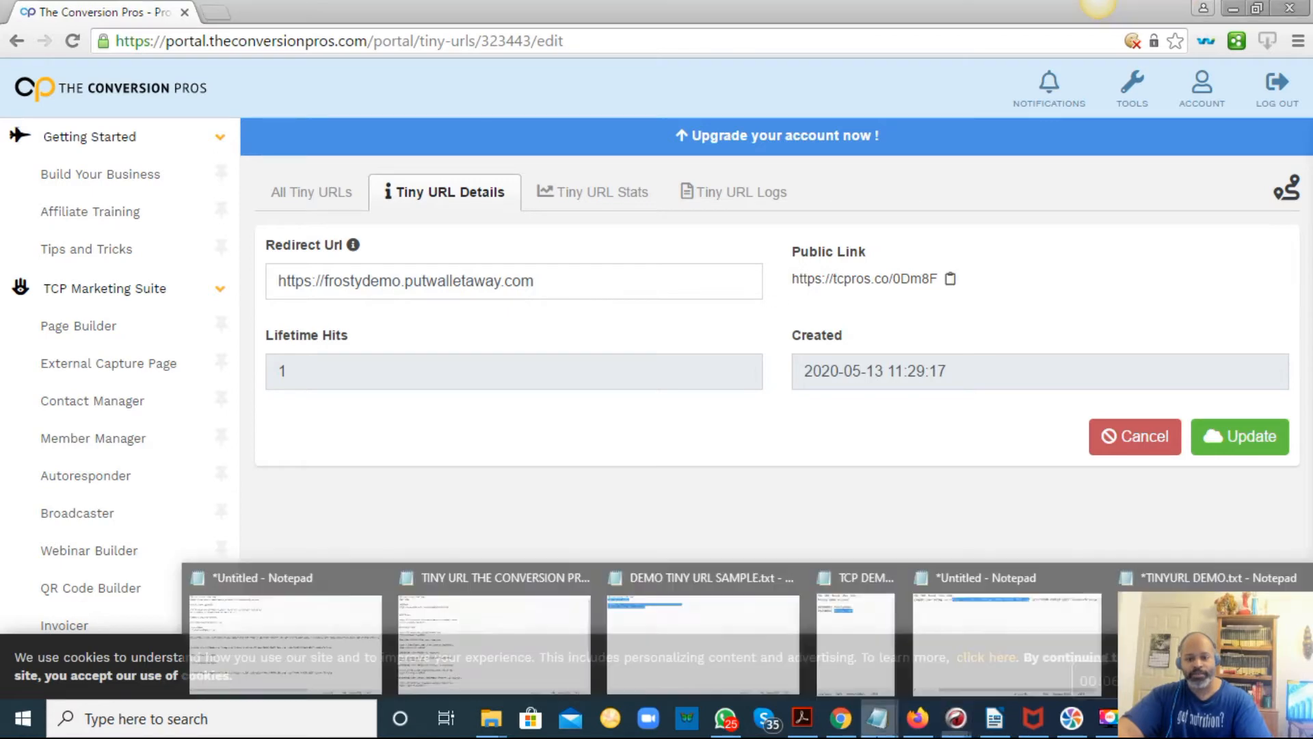
{"action": "left_click", "coordinate": [1197, 615]}
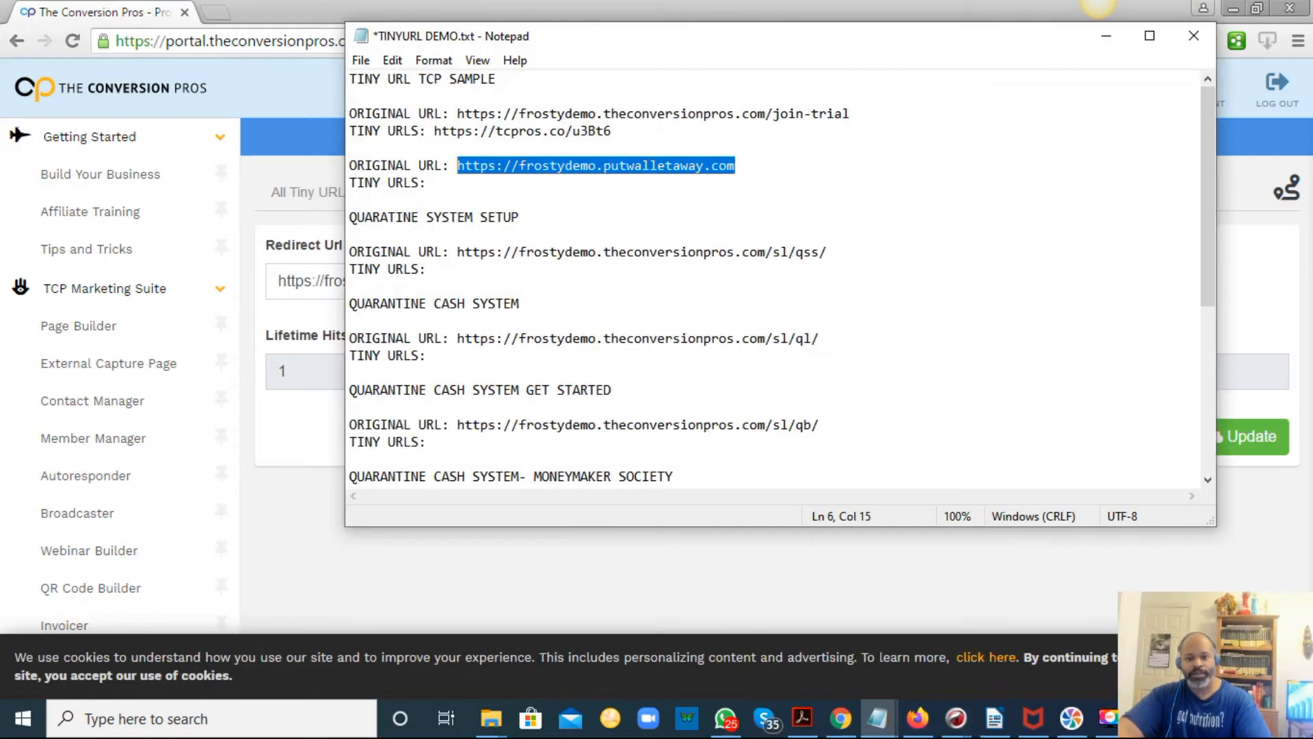
{"action": "left_click", "coordinate": [542, 191]}
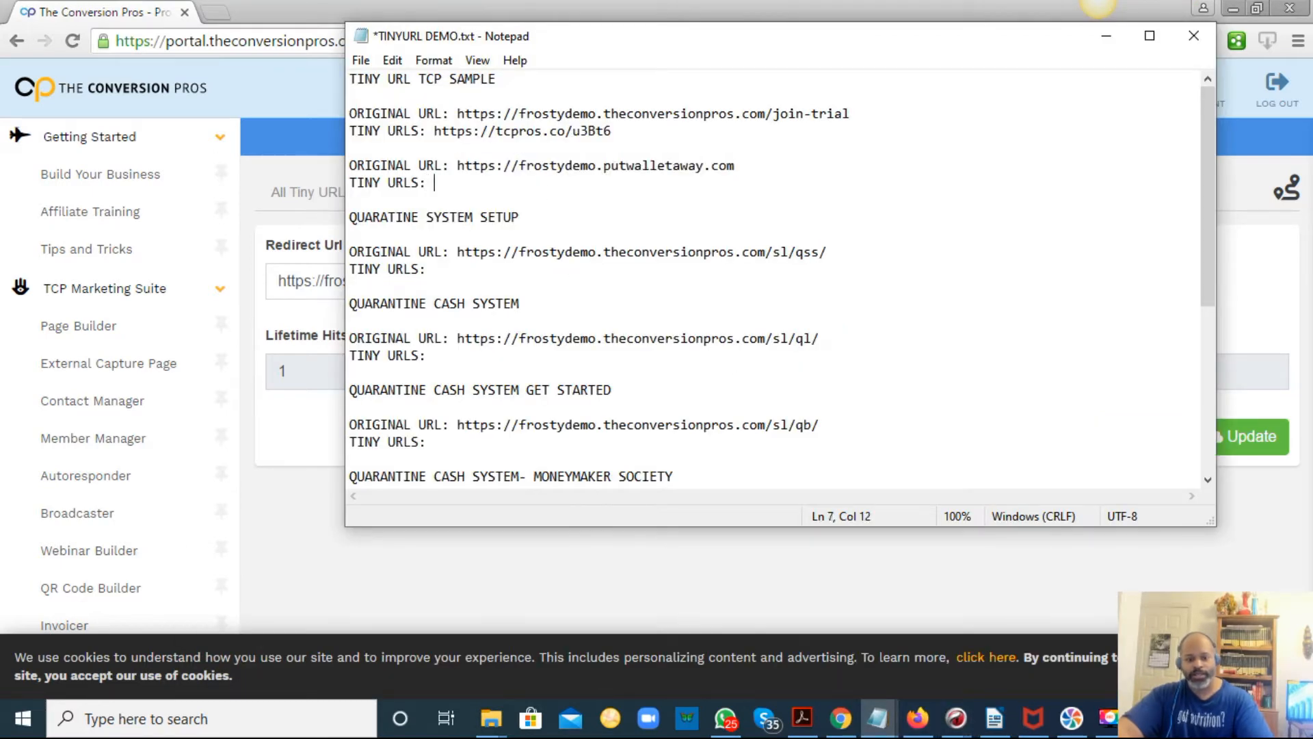
{"action": "key", "text": "ctrl+v"}
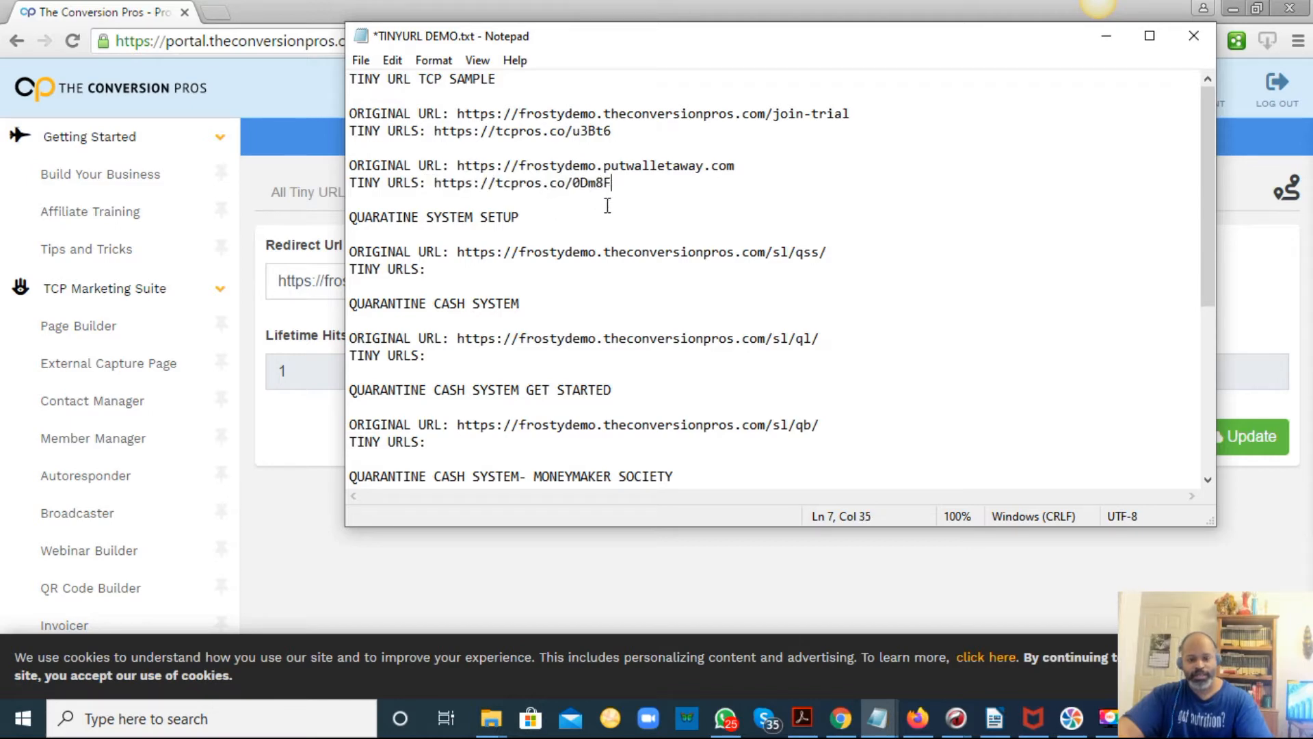
Copy the /sl/qss/ link from the document and return to the browser.
{"action": "left_click_drag", "start_coordinate": [840, 257], "coordinate": [459, 260]}
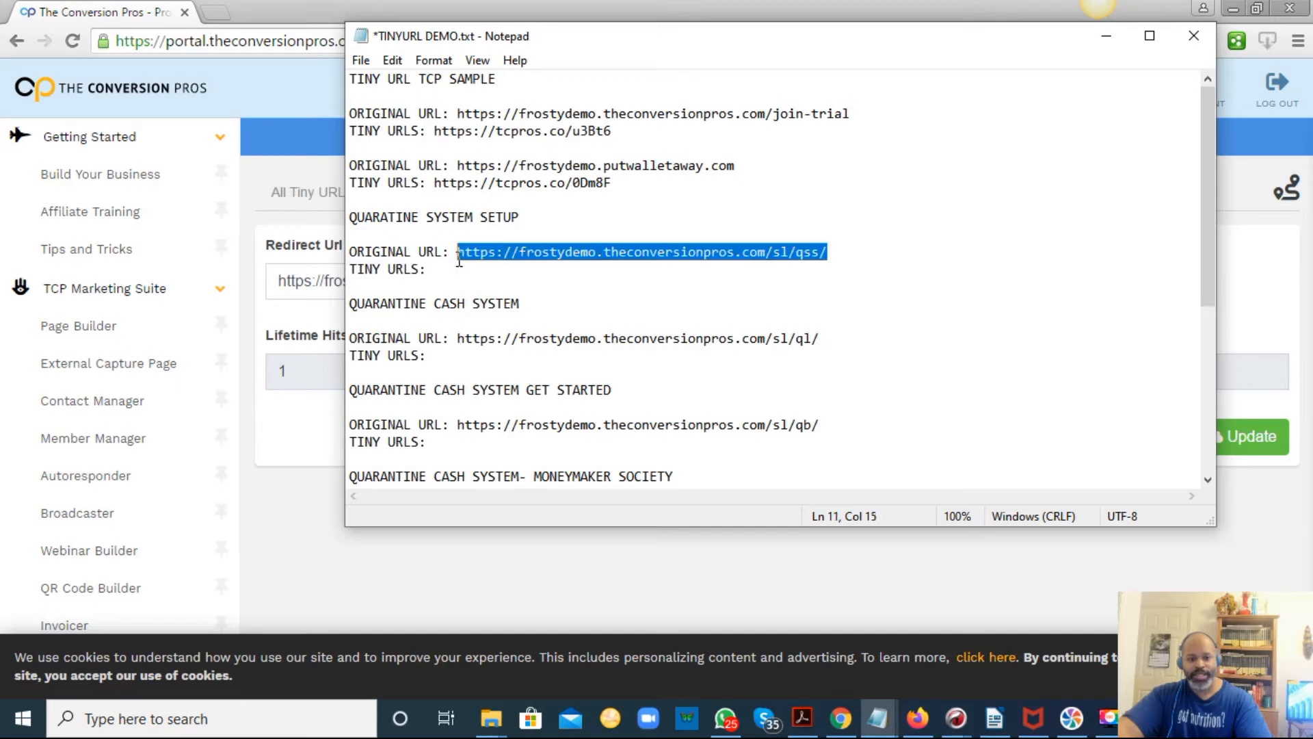
{"action": "right_click", "coordinate": [465, 253]}
{"action": "left_click", "coordinate": [512, 314]}
{"action": "left_click", "coordinate": [614, 574]}
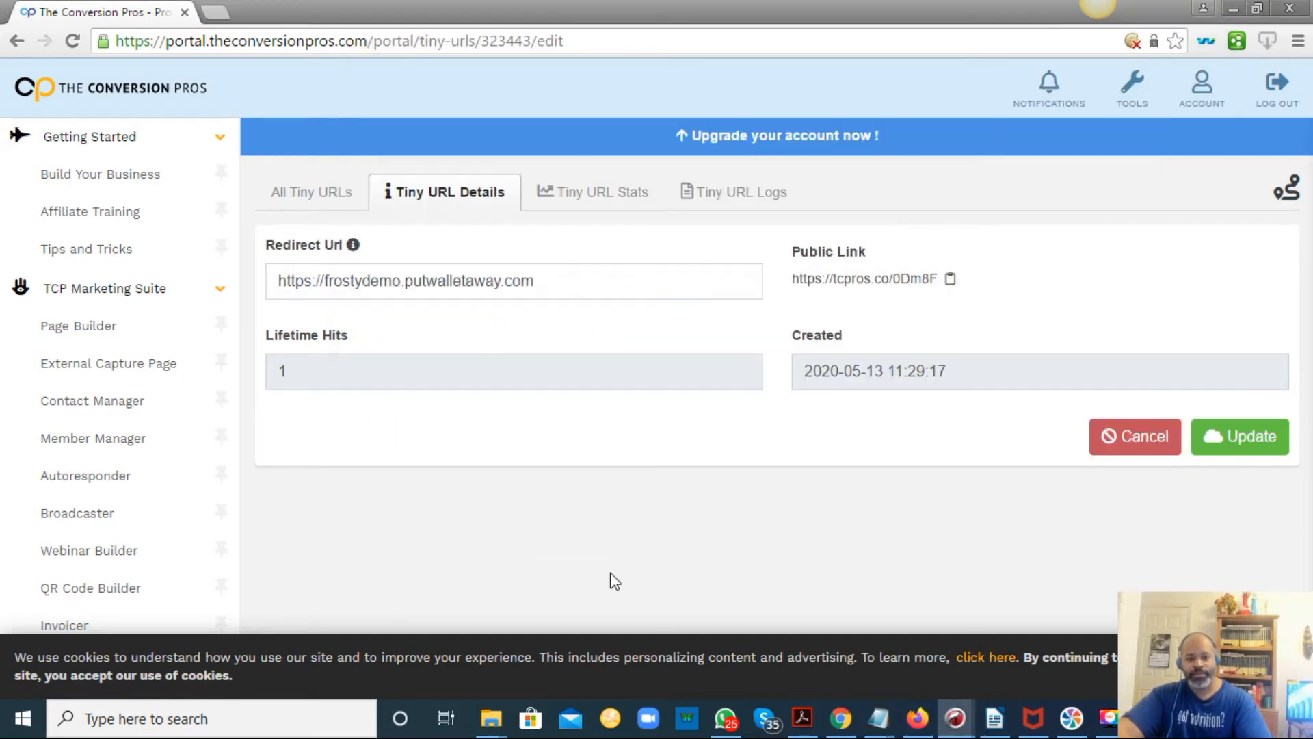
Create a new tiny URL for the pasted /sl/qss/ link and copy its public link.
{"action": "left_click", "coordinate": [329, 194]}
{"action": "left_click", "coordinate": [436, 216]}
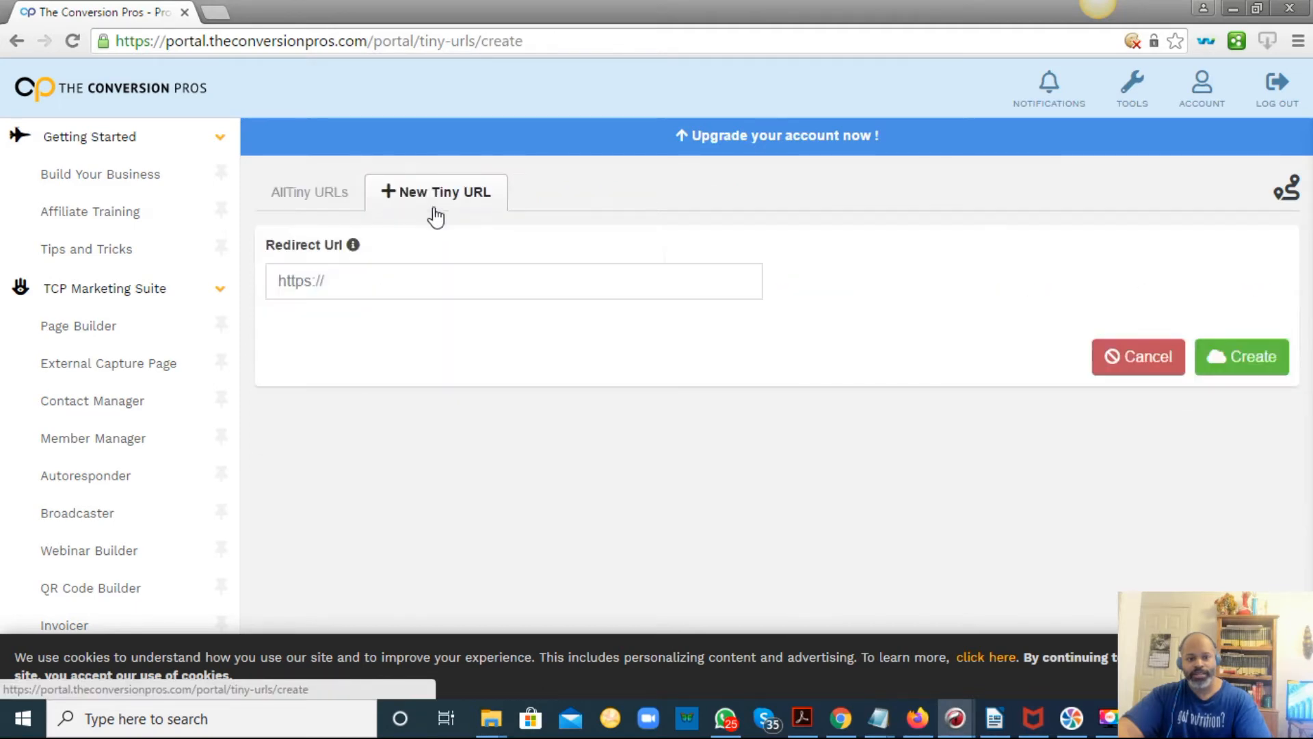
{"action": "right_click", "coordinate": [423, 282]}
{"action": "left_click", "coordinate": [470, 399]}
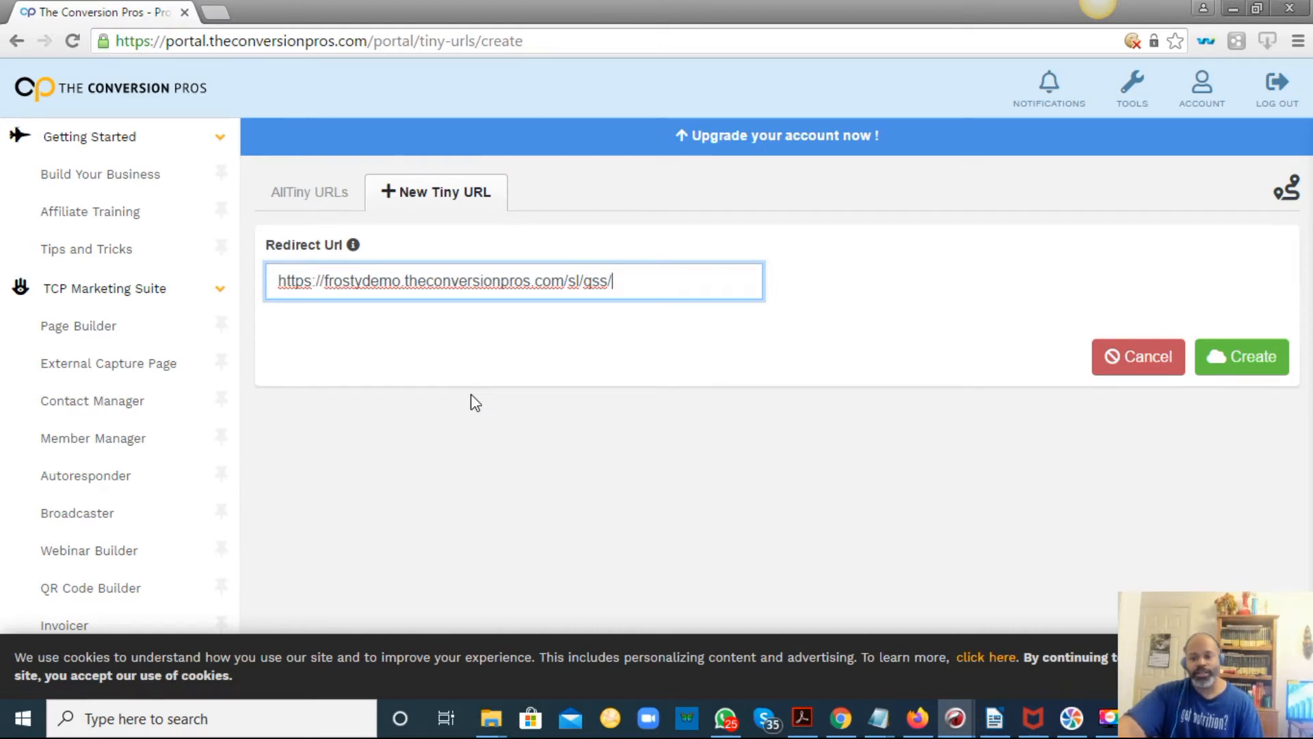
{"action": "left_click", "coordinate": [1239, 359]}
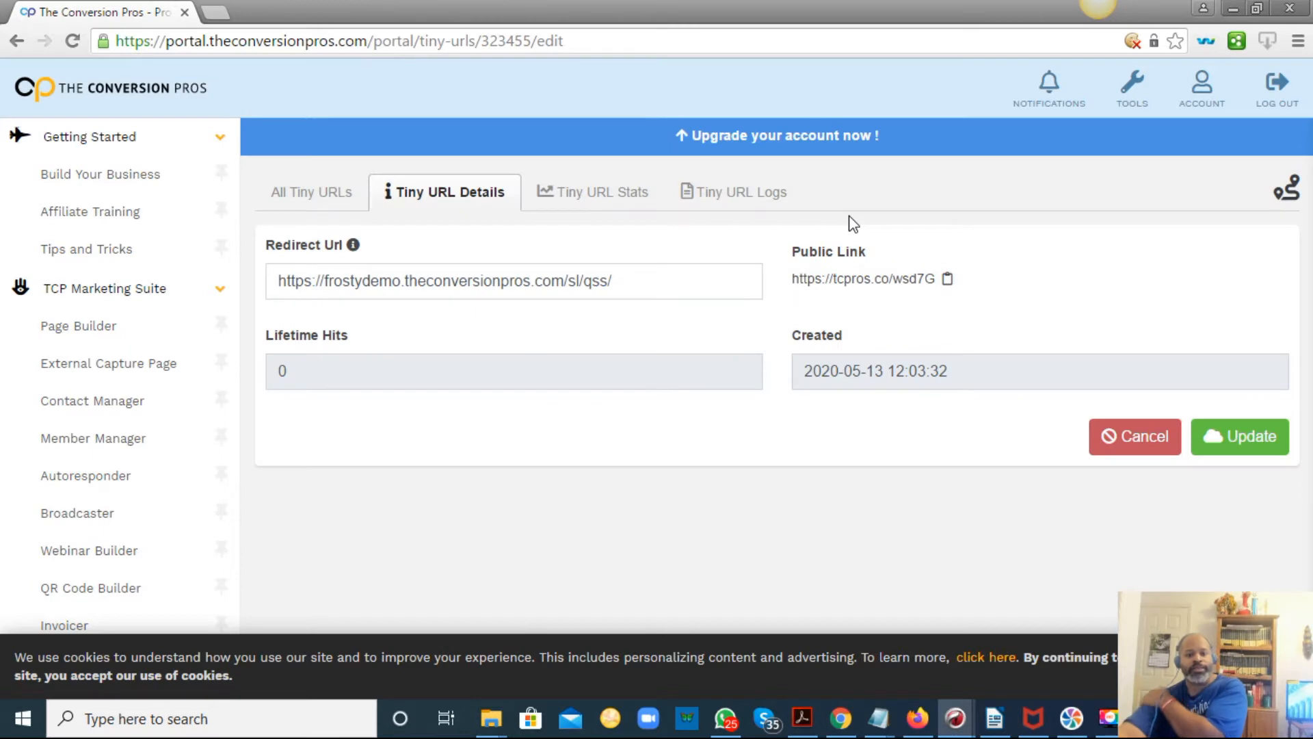
{"action": "left_click", "coordinate": [948, 278]}
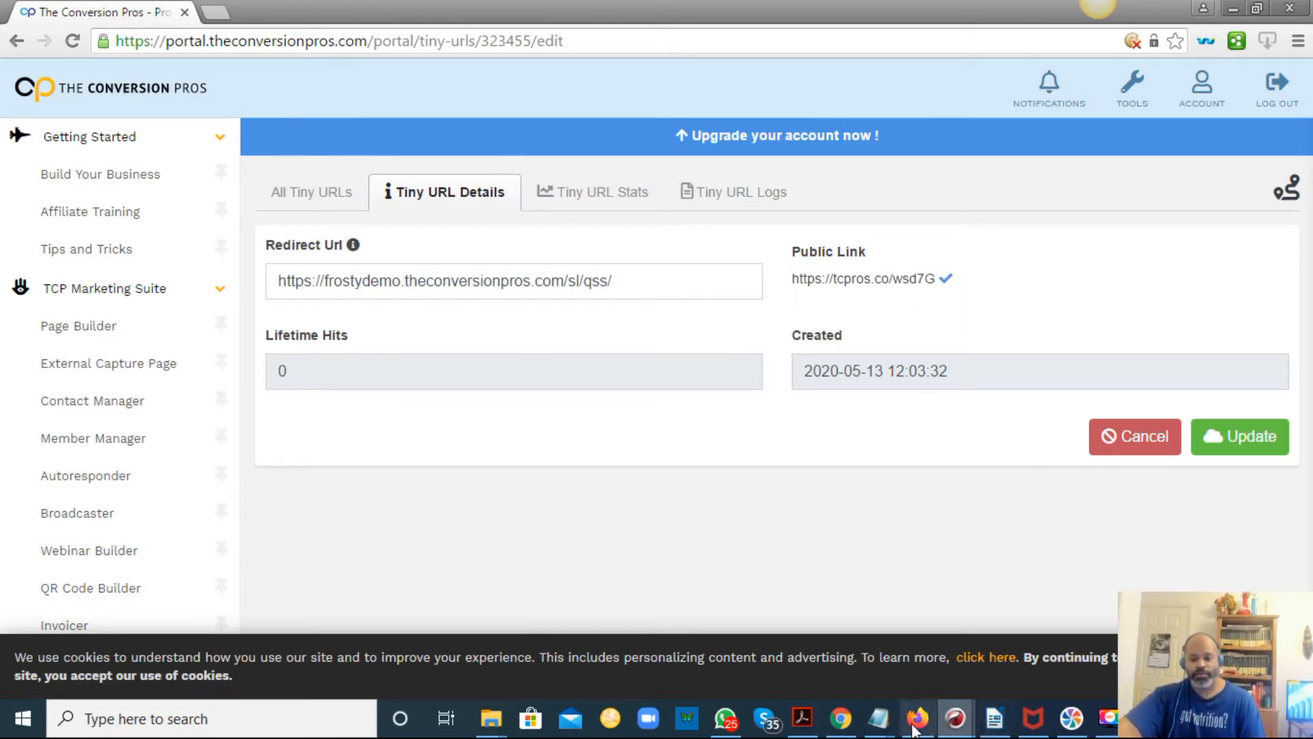
{"action": "mouse_move", "coordinate": [878, 718]}
{"action": "left_click", "coordinate": [1190, 615]}
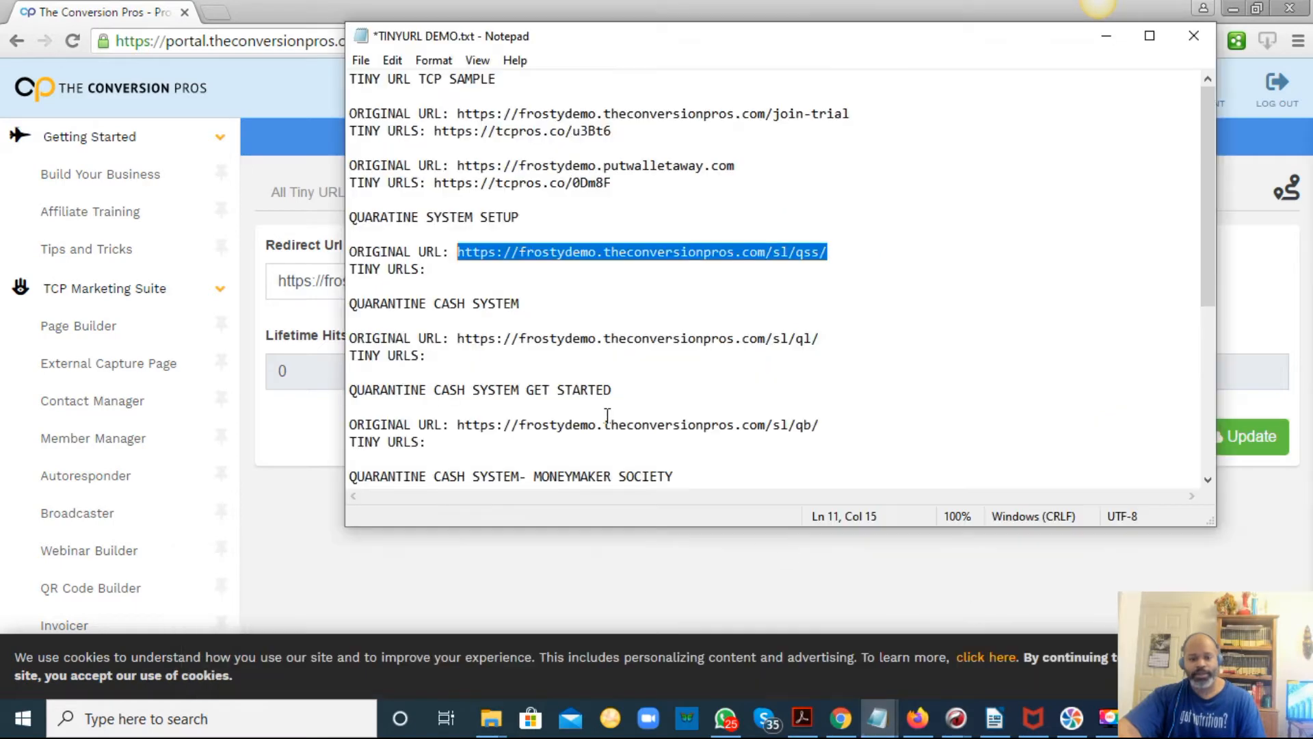
{"action": "left_click", "coordinate": [518, 268]}
{"action": "right_click", "coordinate": [515, 269]}
{"action": "left_click", "coordinate": [509, 269]}
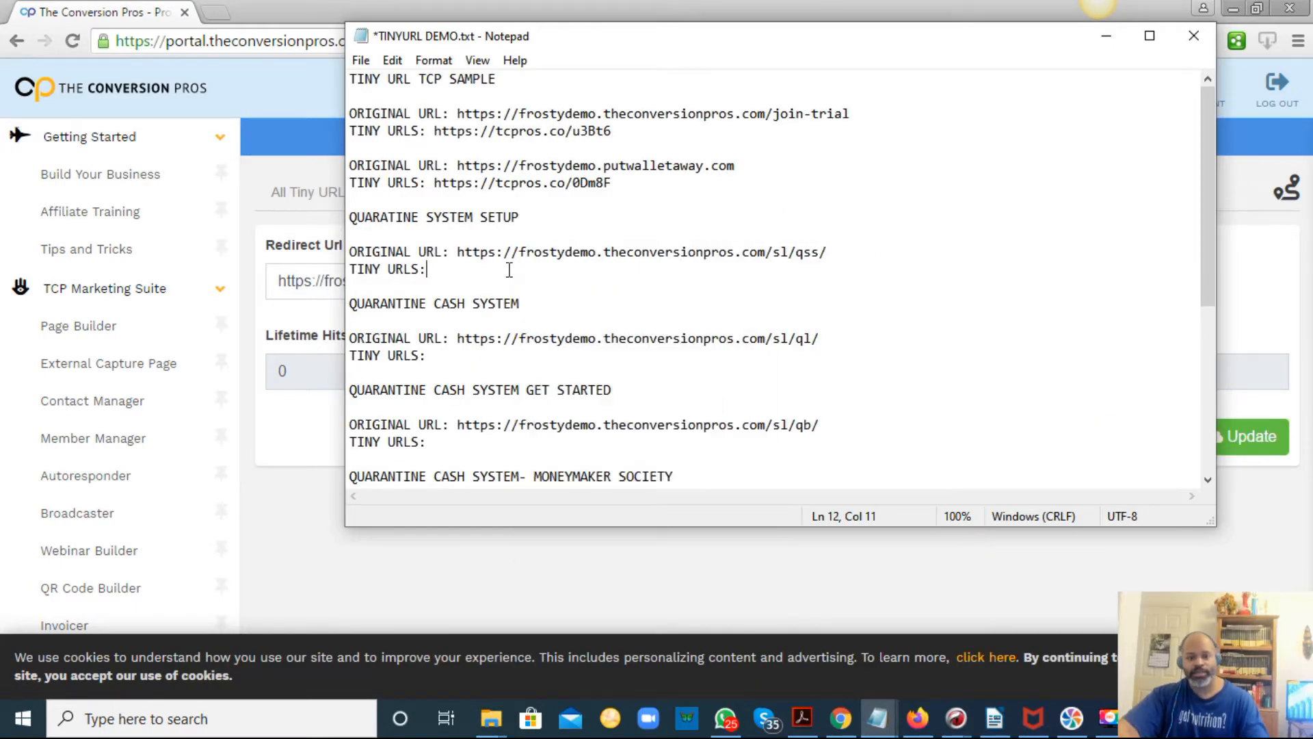
{"action": "key", "text": "ctrl+v"}
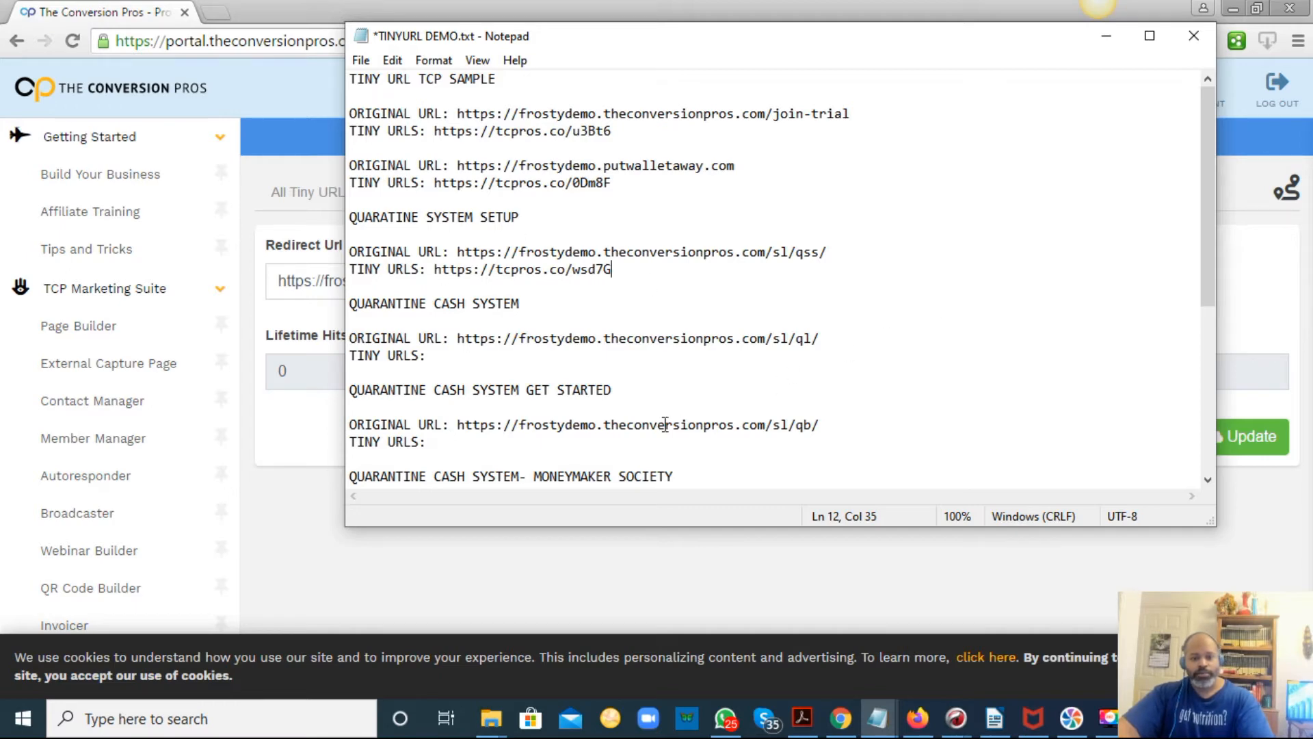
Copy the /sl/ql/ link from the document and return to the browser.
{"action": "left_click_drag", "start_coordinate": [834, 337], "coordinate": [457, 342]}
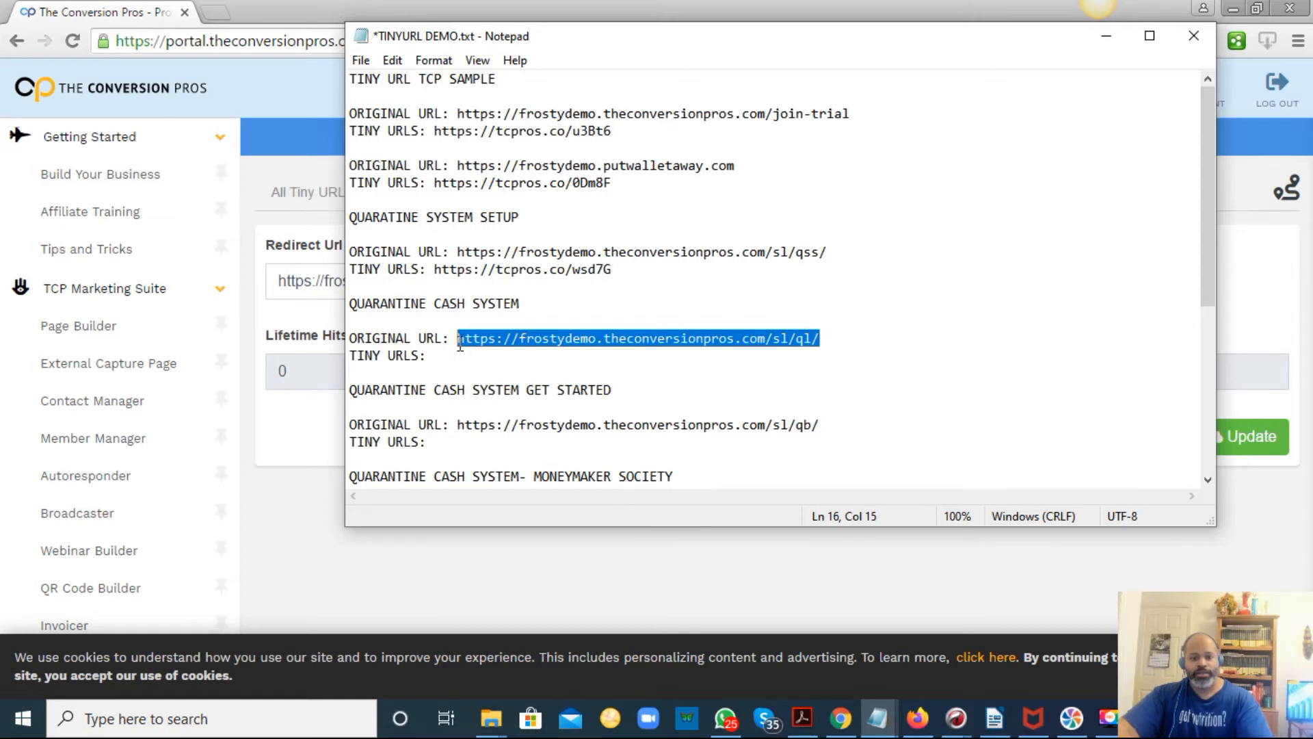
{"action": "right_click", "coordinate": [459, 346]}
{"action": "left_click", "coordinate": [506, 404]}
{"action": "left_click", "coordinate": [323, 484]}
{"action": "left_click", "coordinate": [620, 285]}
{"action": "left_click_drag", "start_coordinate": [619, 285], "coordinate": [266, 306]}
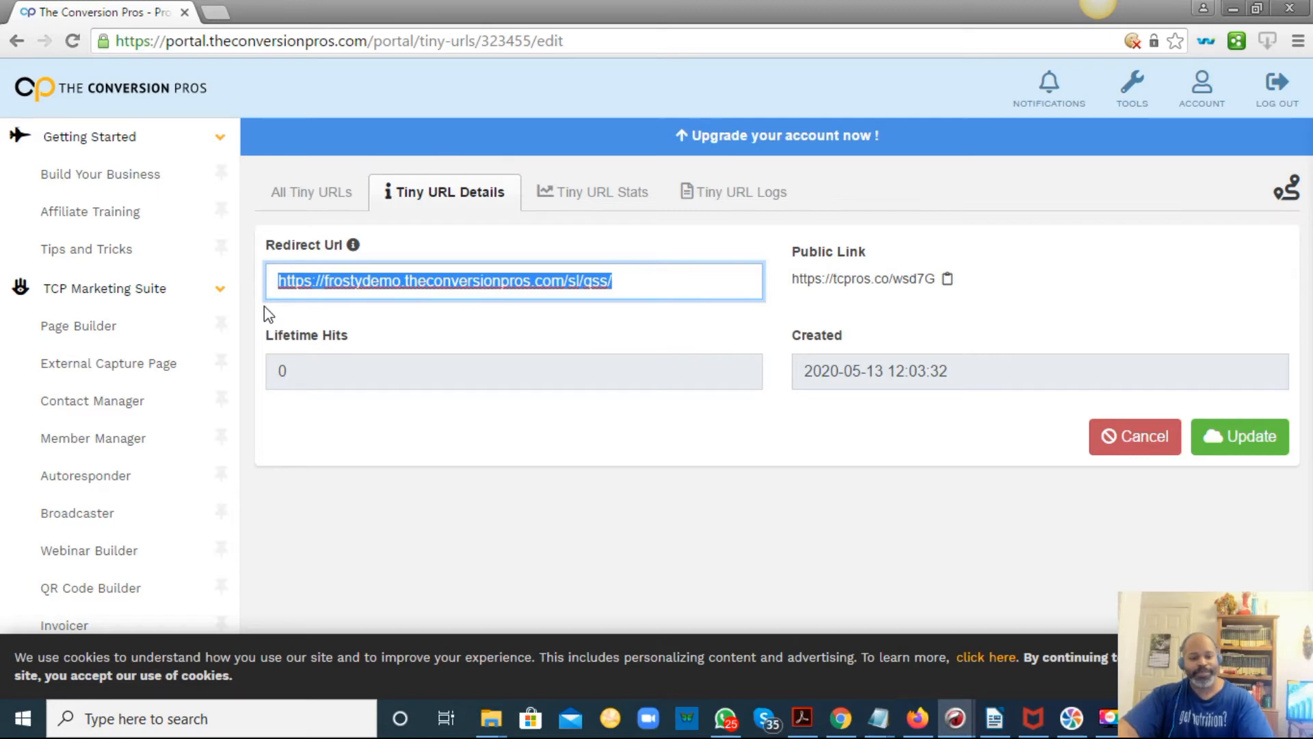
{"action": "key", "text": "ctrl+v"}
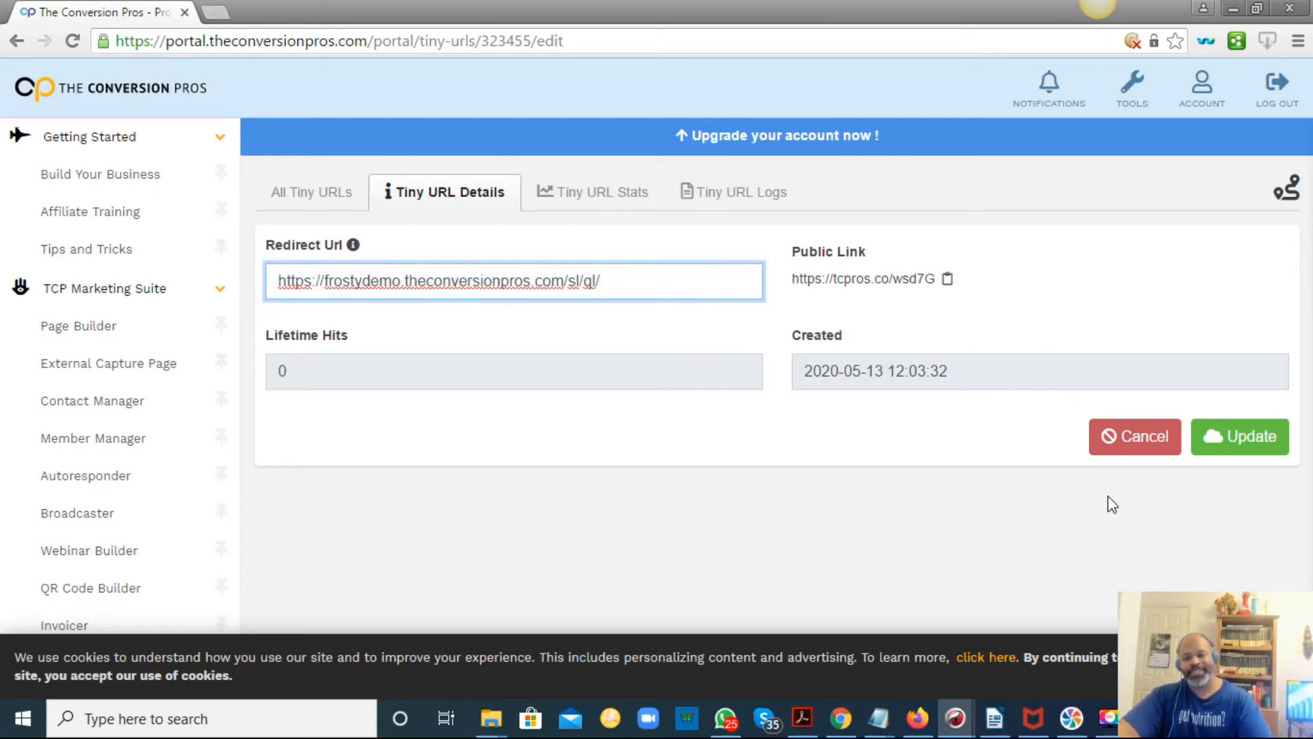
{"action": "left_click", "coordinate": [1248, 438]}
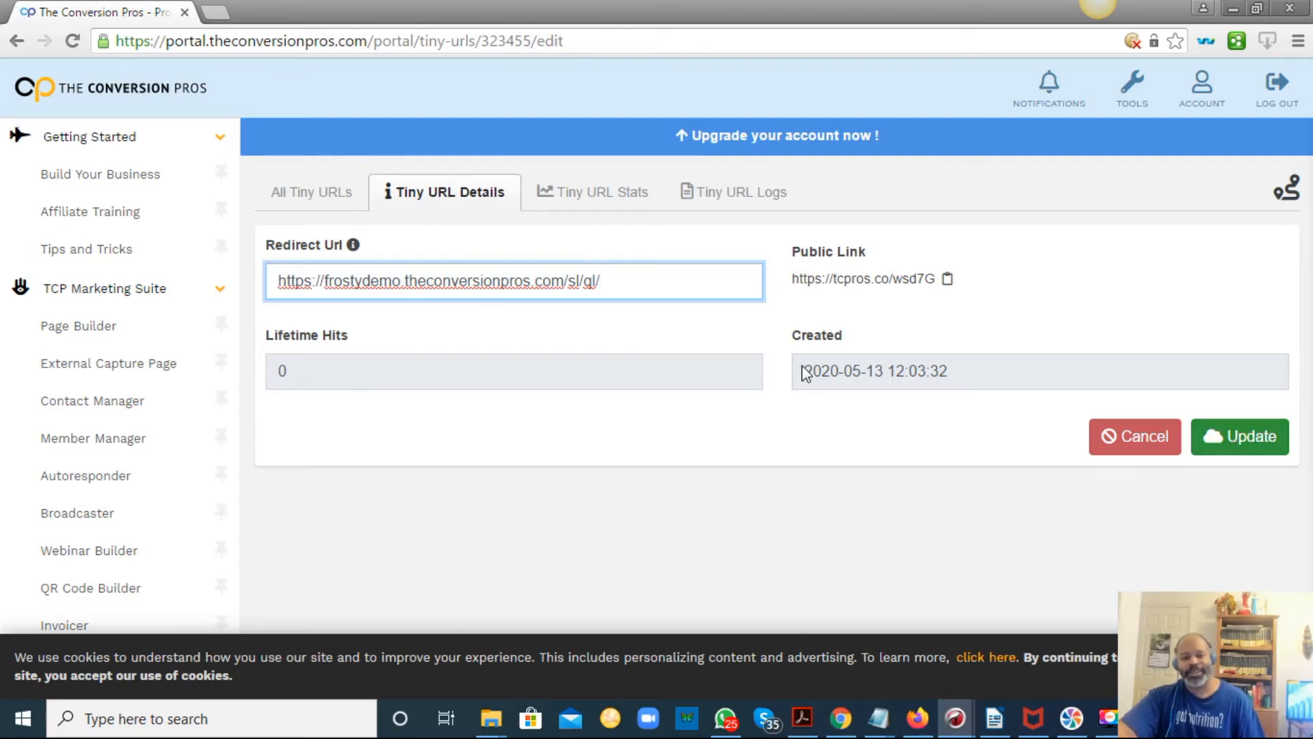
{"action": "left_click_drag", "start_coordinate": [615, 281], "coordinate": [277, 281]}
{"action": "key", "text": "BackSpace"}
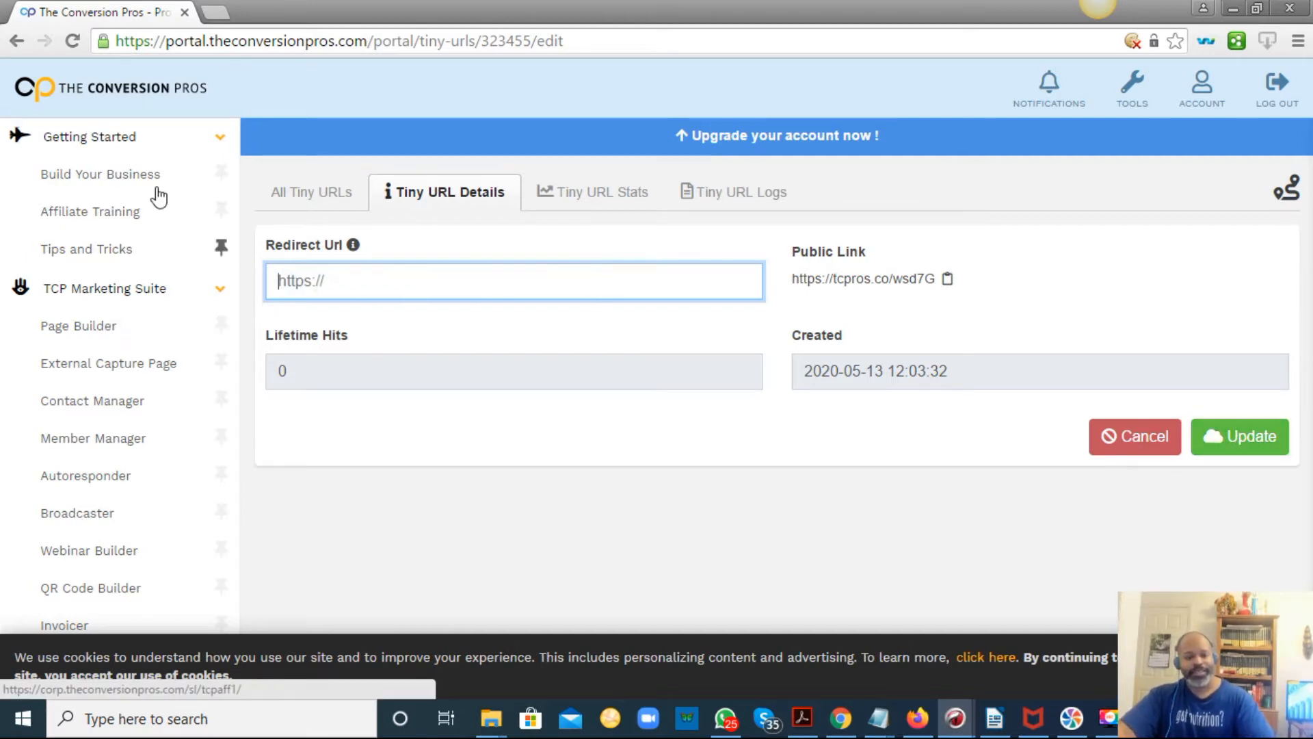
Create a new tiny URL for the pasted /sl/ql/ link, acknowledge the save notice, and copy its public link.
{"action": "left_click", "coordinate": [315, 203]}
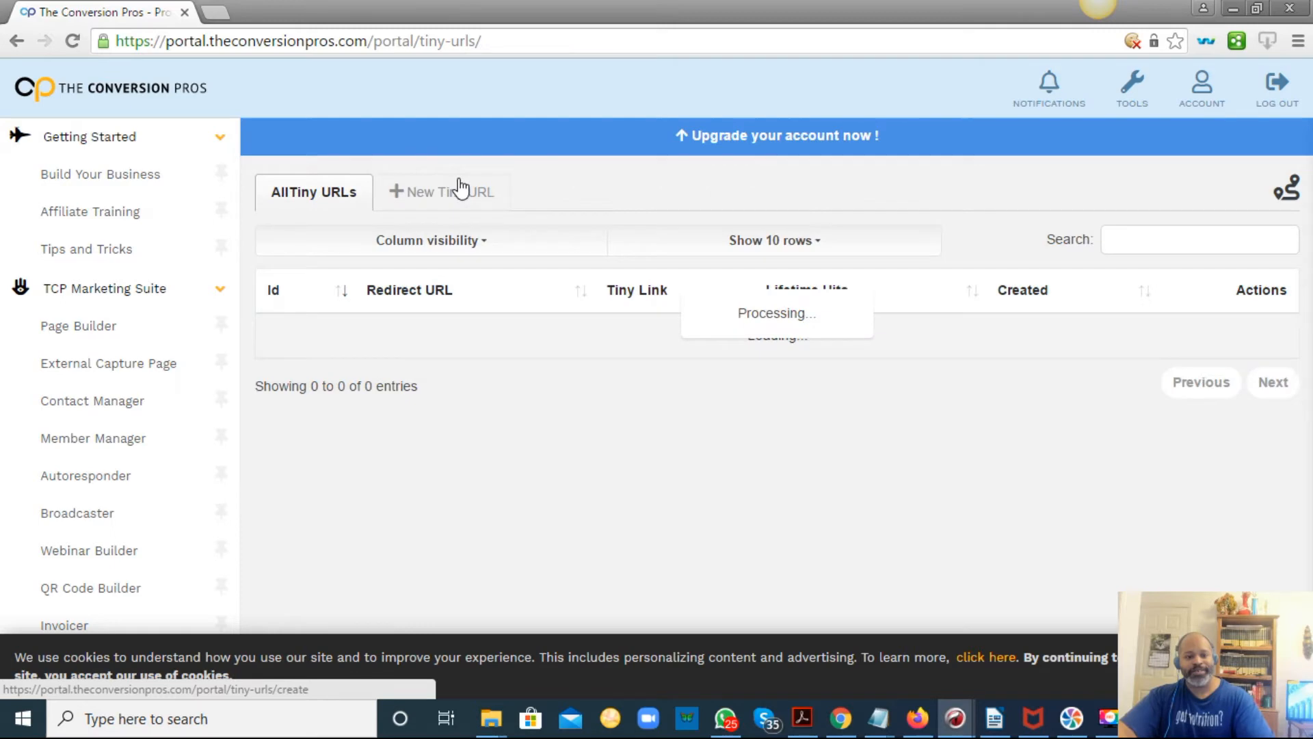
{"action": "left_click", "coordinate": [460, 190]}
{"action": "left_click", "coordinate": [437, 275]}
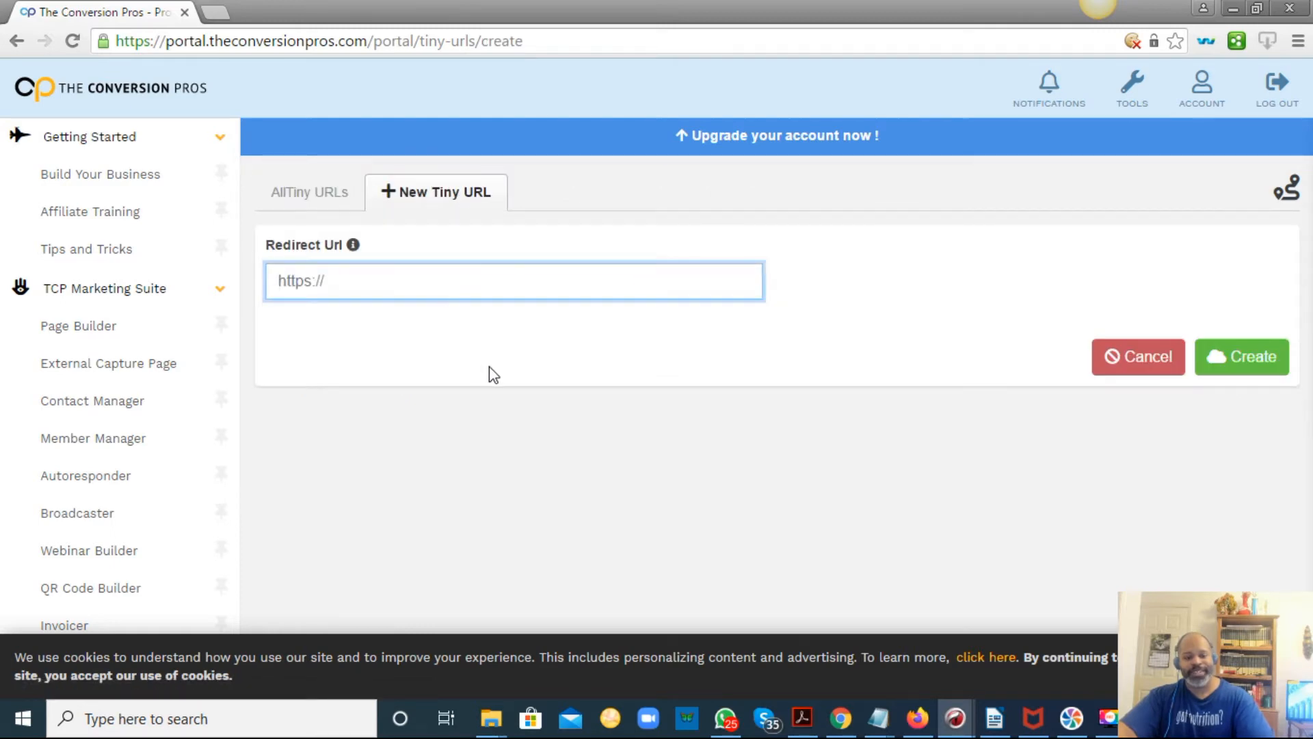
{"action": "key", "text": "ctrl+v"}
{"action": "left_click", "coordinate": [1261, 370]}
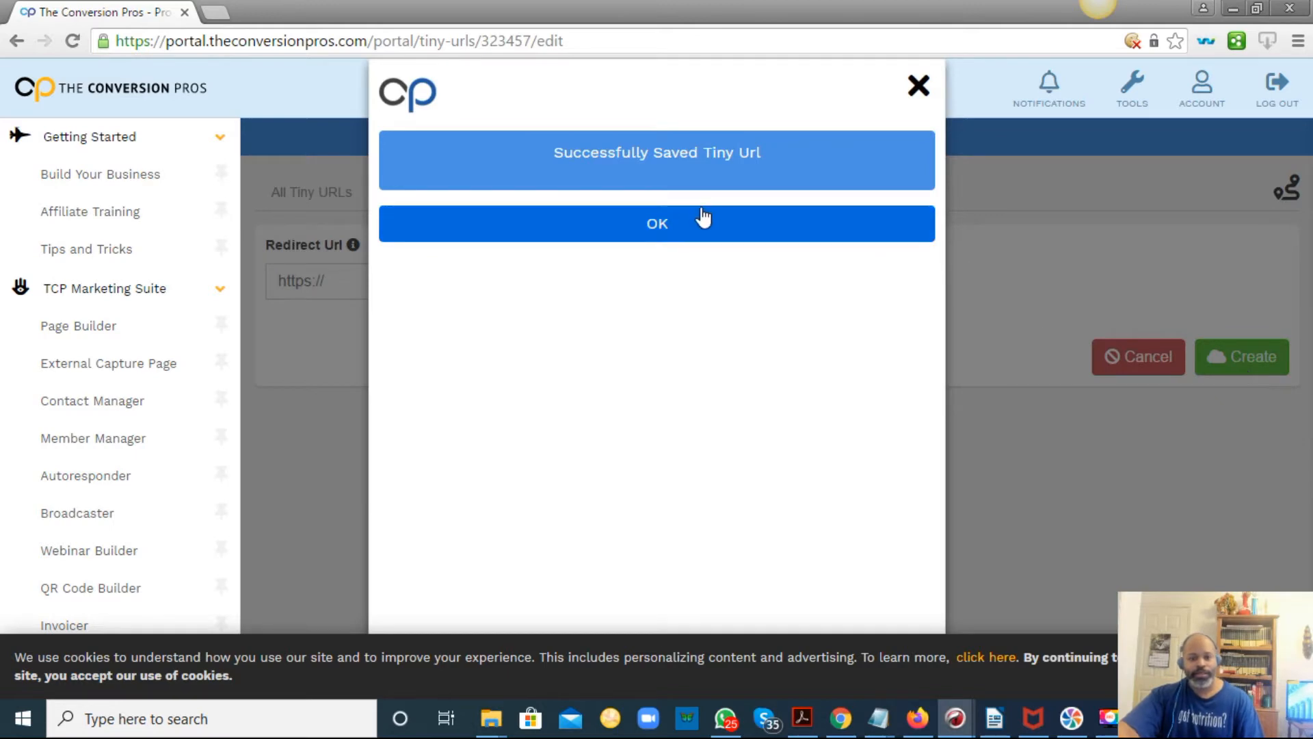
{"action": "left_click", "coordinate": [752, 219]}
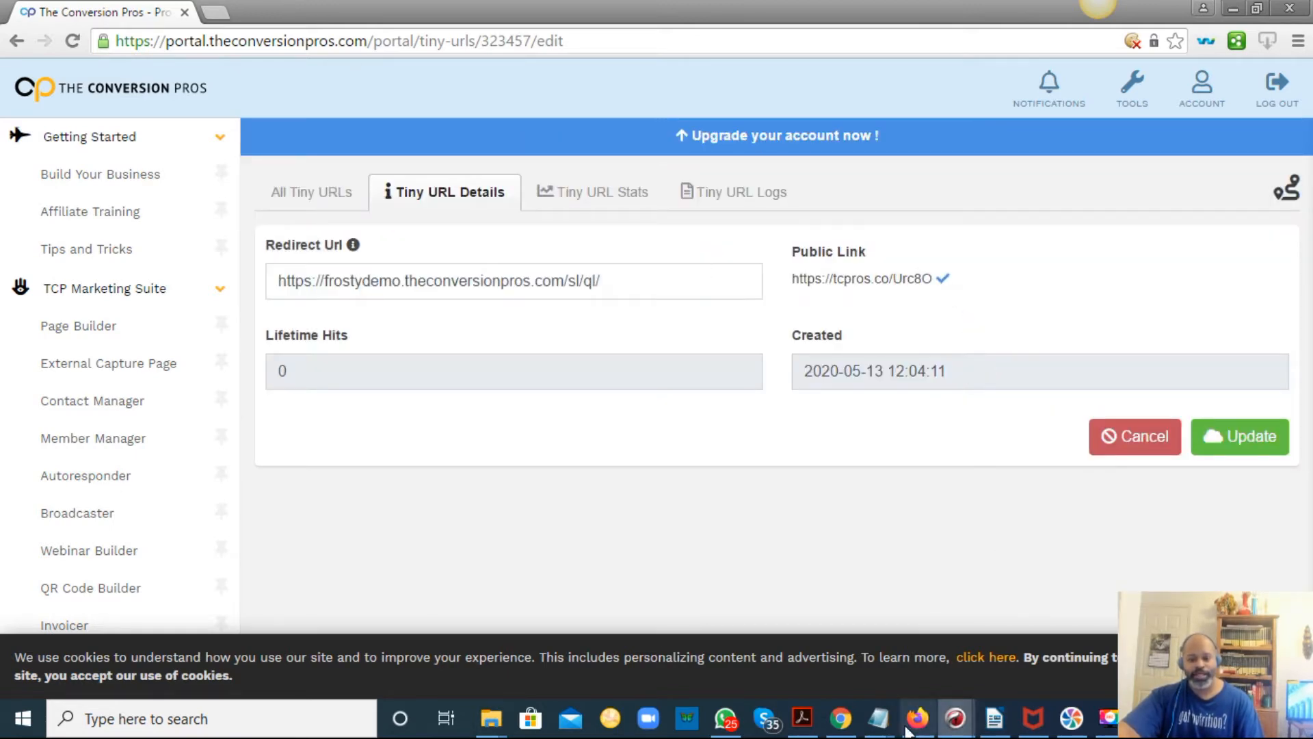
{"action": "mouse_move", "coordinate": [878, 718]}
{"action": "left_click", "coordinate": [1163, 636]}
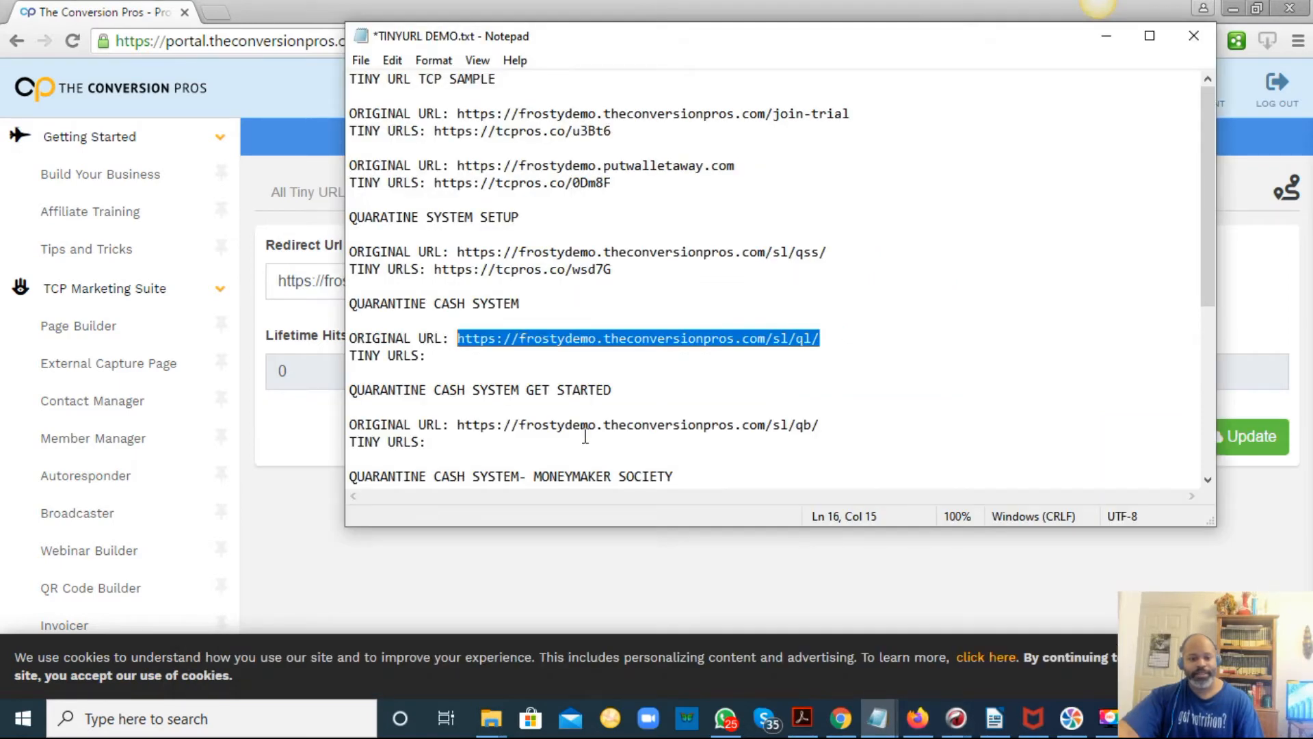
{"action": "left_click", "coordinate": [567, 359]}
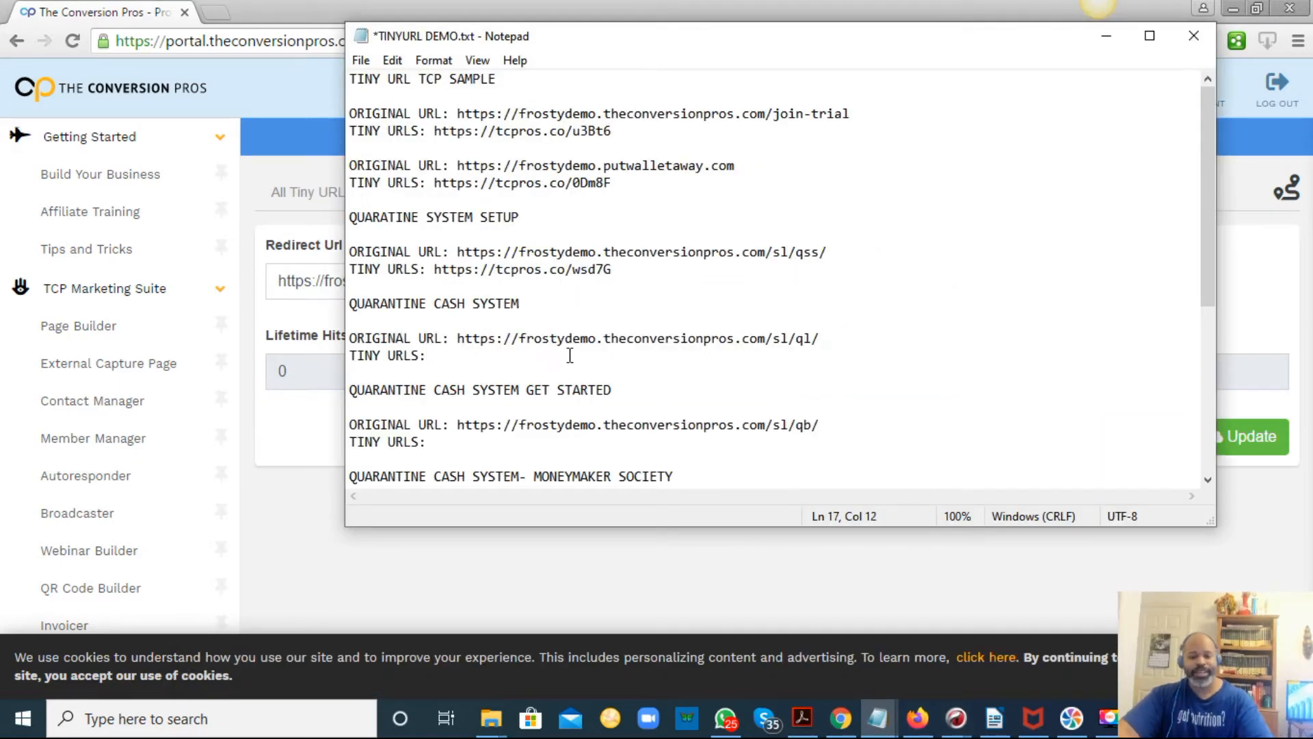
{"action": "key", "text": "ctrl+v"}
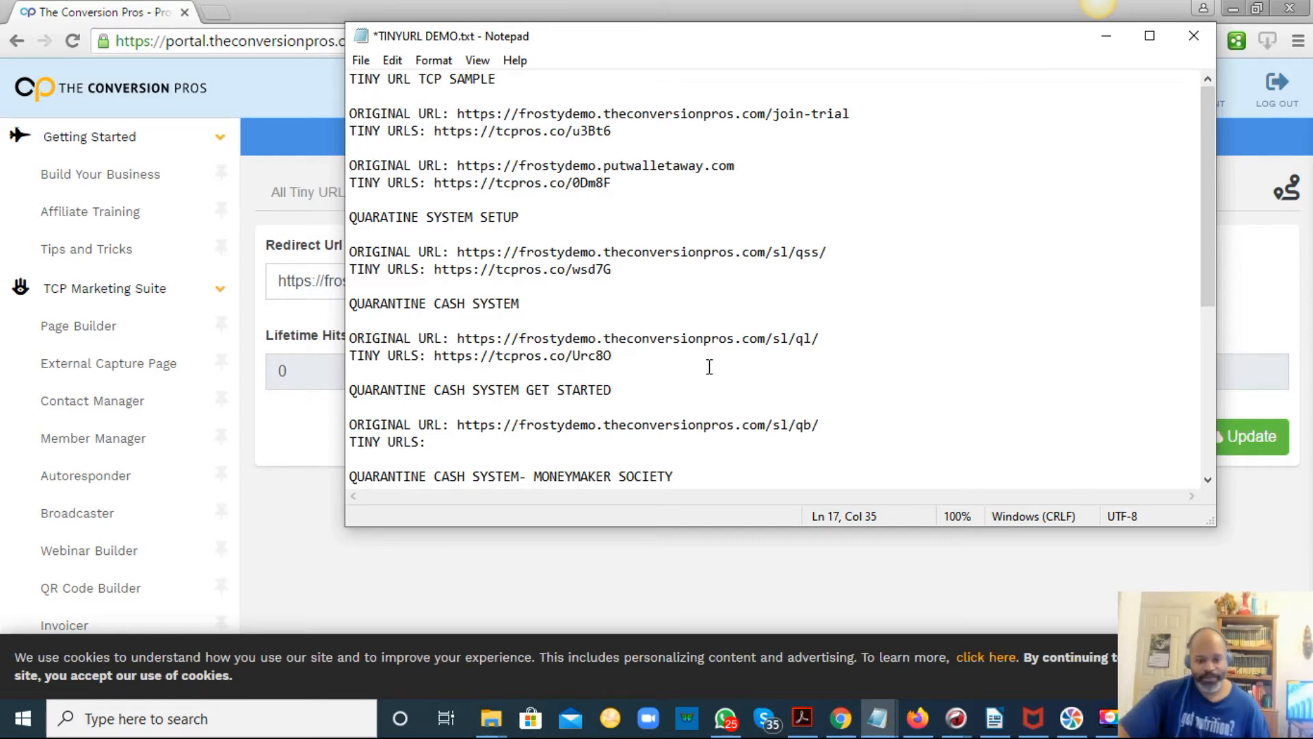
Copy the /sl/qb/ link from the document and minimize Notepad.
{"action": "left_click", "coordinate": [857, 419]}
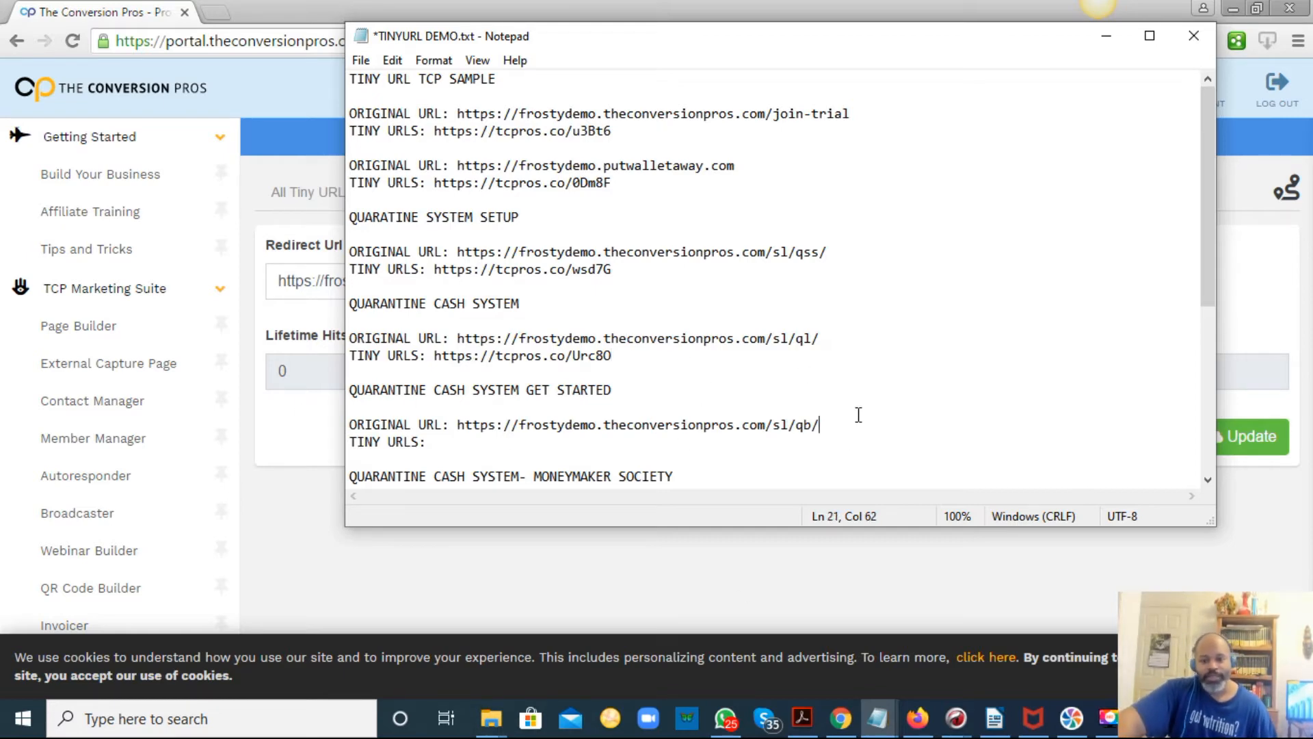
{"action": "scroll", "coordinate": [865, 397], "scroll_direction": "down", "scroll_amount": 2}
{"action": "scroll", "coordinate": [866, 397], "scroll_direction": "down", "scroll_amount": 2}
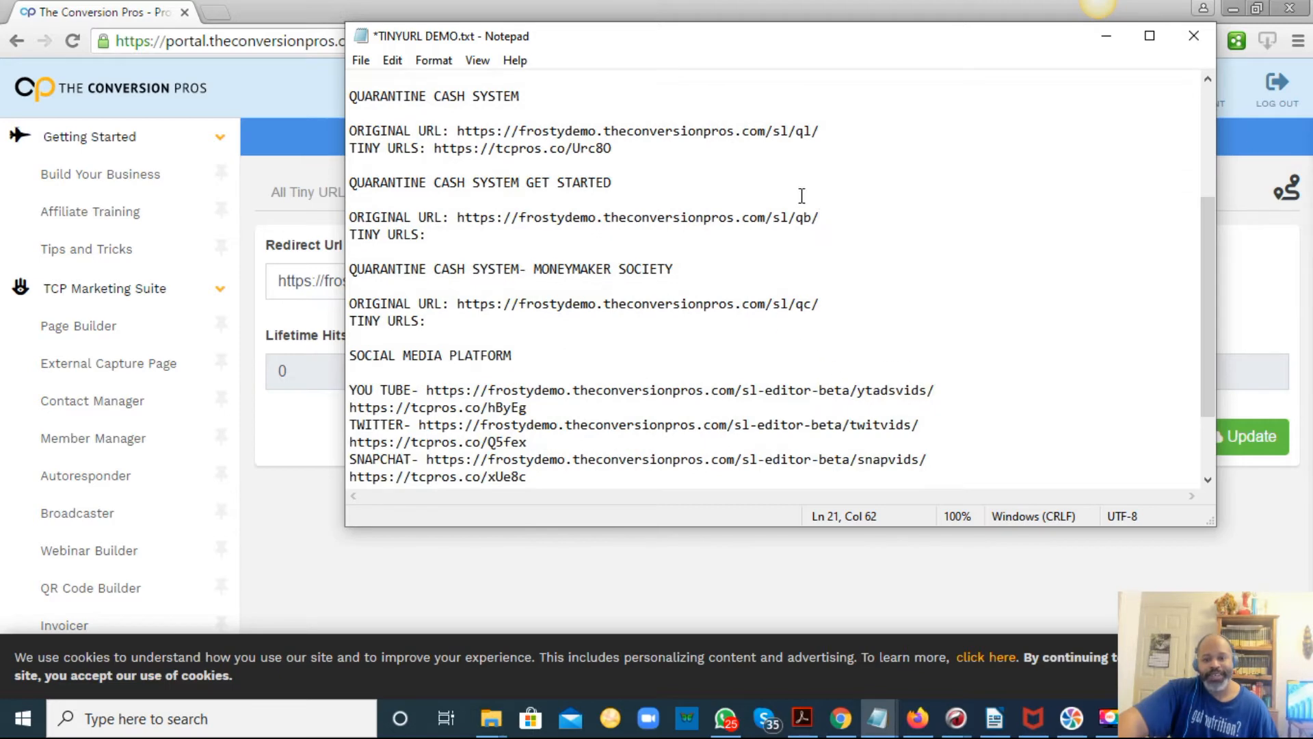
{"action": "left_click_drag", "start_coordinate": [823, 217], "coordinate": [456, 219]}
{"action": "right_click", "coordinate": [468, 219]}
{"action": "left_click", "coordinate": [514, 282]}
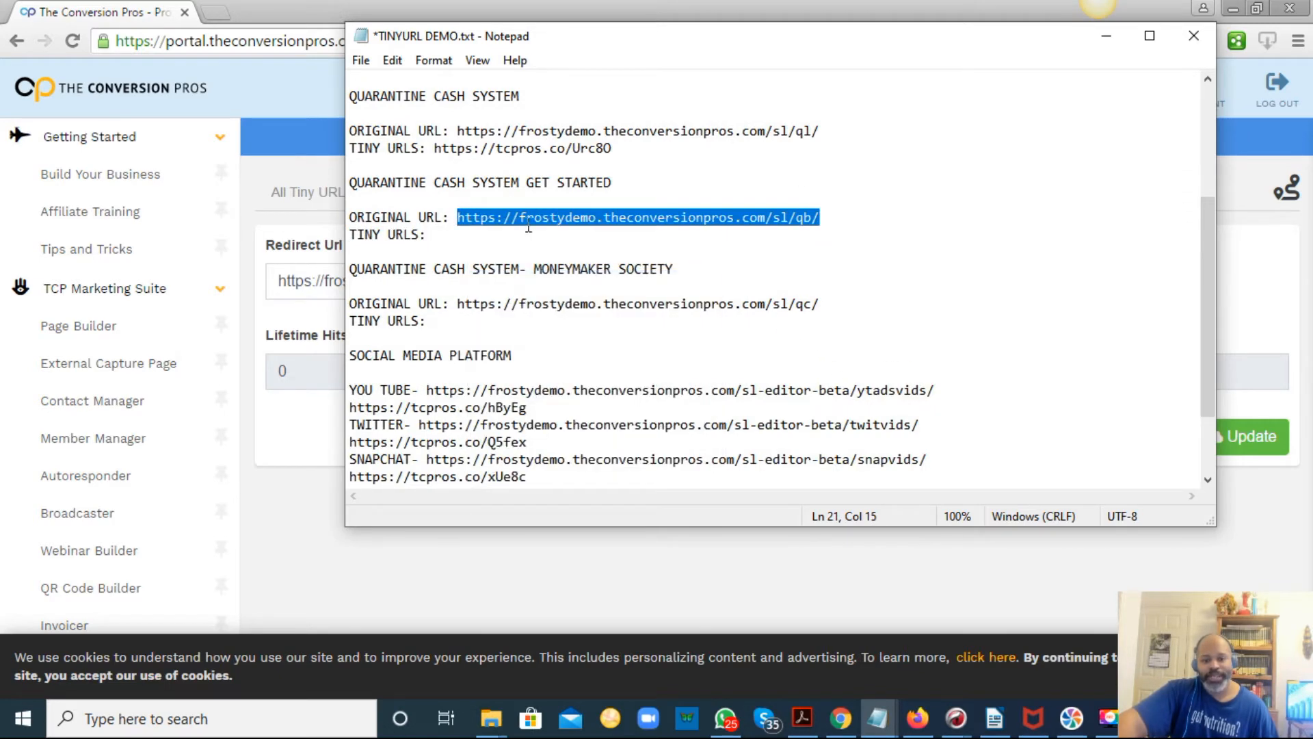
{"action": "left_click", "coordinate": [1106, 38]}
Create a new tiny URL for the pasted /sl/qb/ link and copy its public link.
{"action": "left_click", "coordinate": [337, 196]}
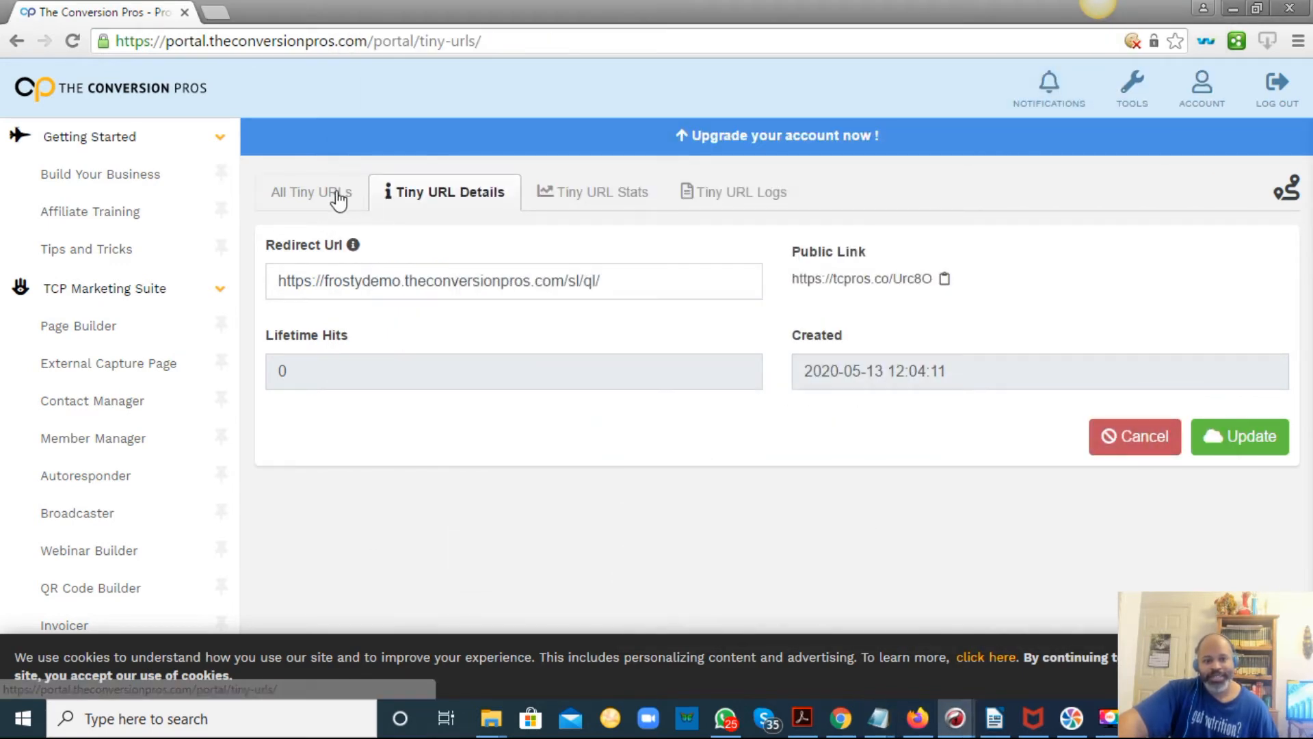
{"action": "left_click", "coordinate": [476, 206]}
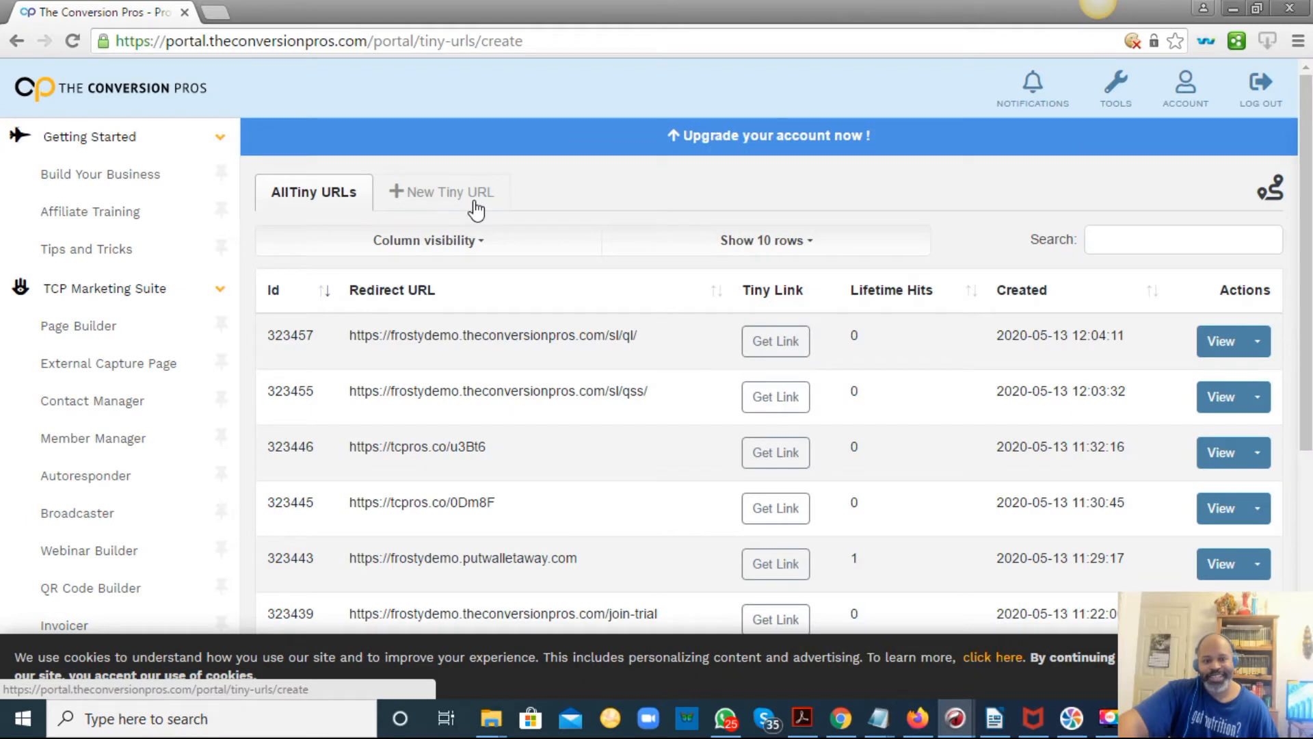
{"action": "right_click", "coordinate": [464, 286]}
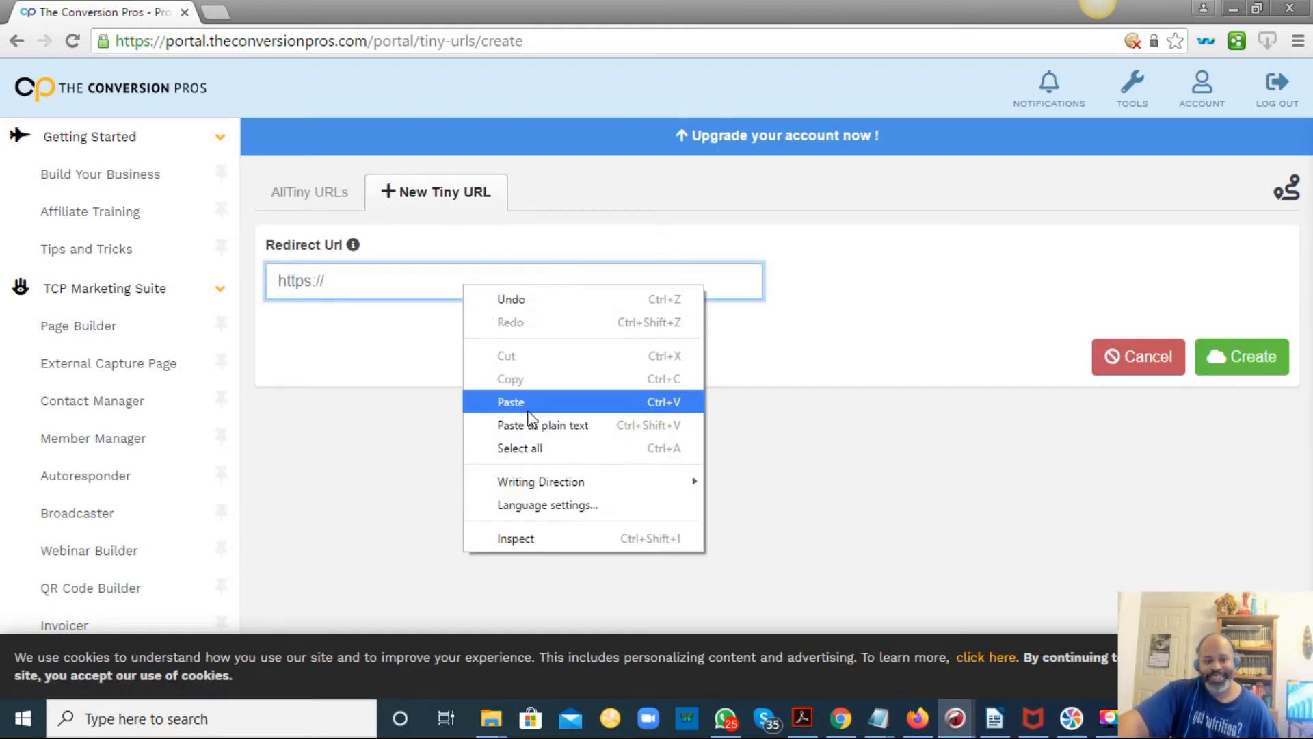
{"action": "left_click", "coordinate": [490, 402]}
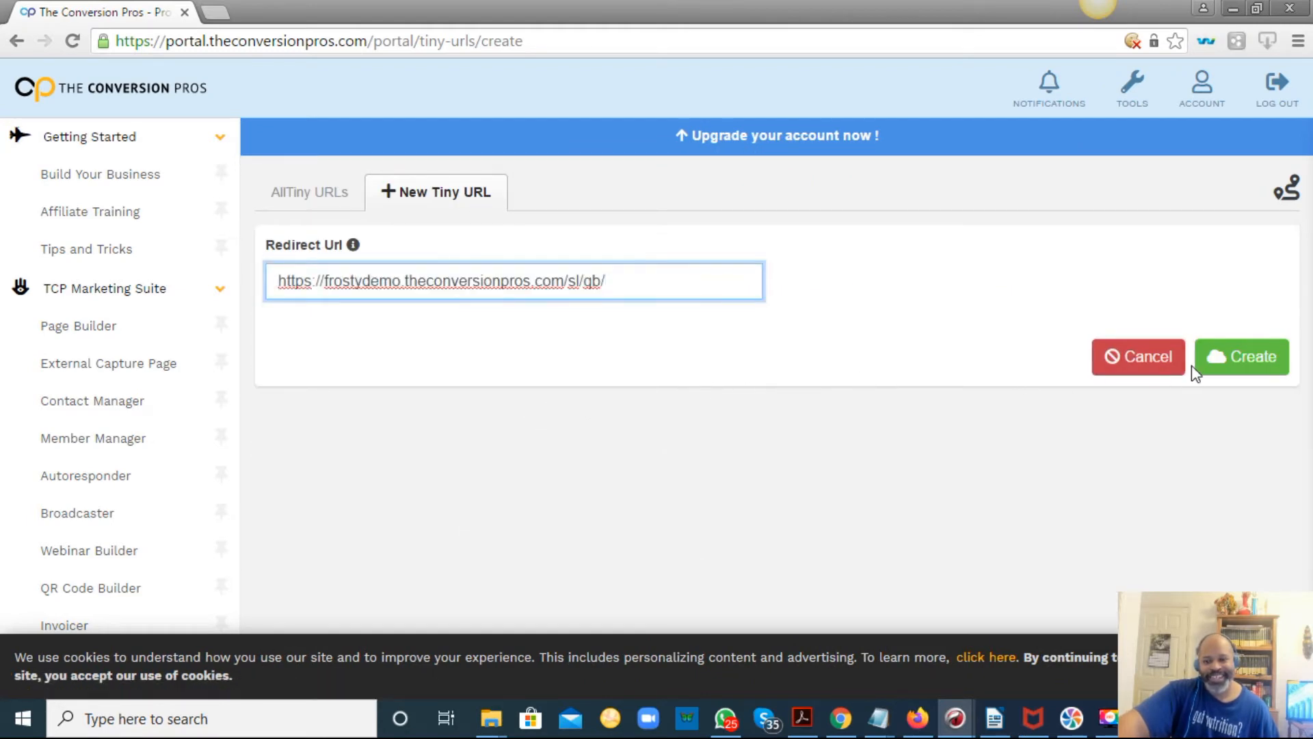
{"action": "left_click", "coordinate": [1249, 366]}
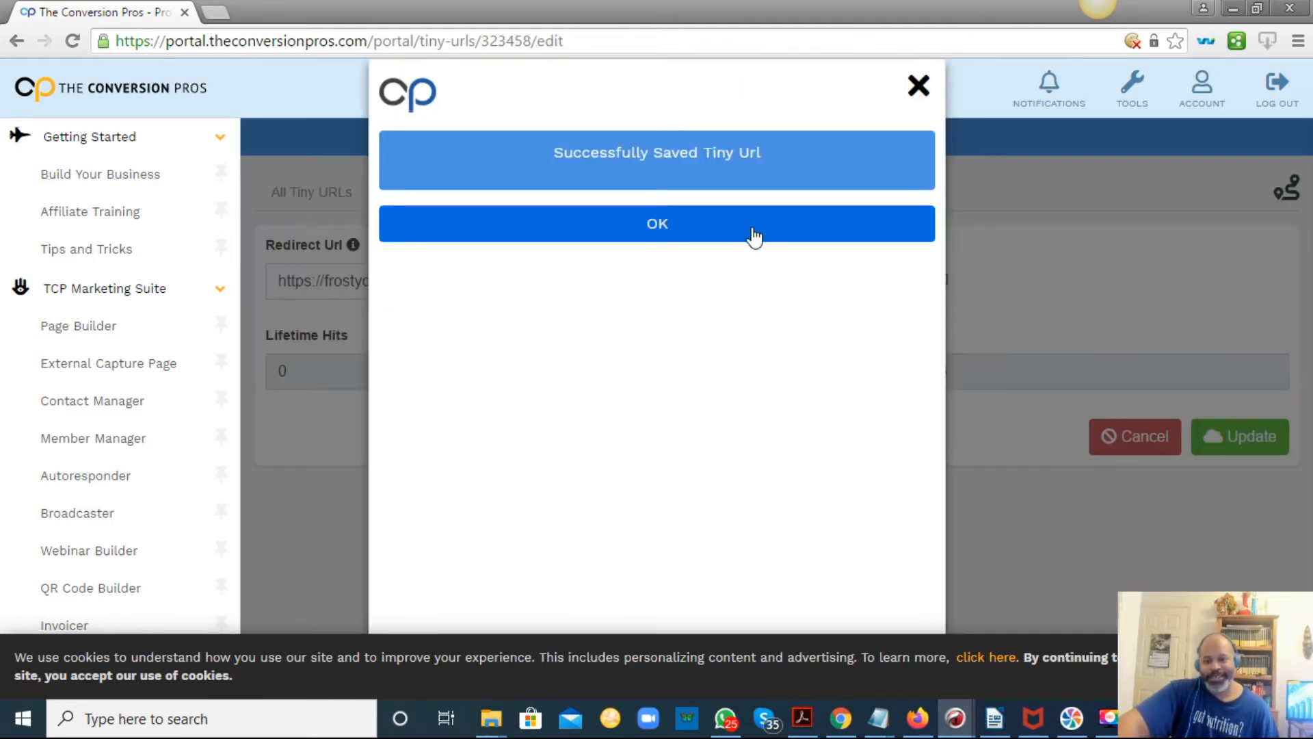
{"action": "left_click", "coordinate": [752, 230]}
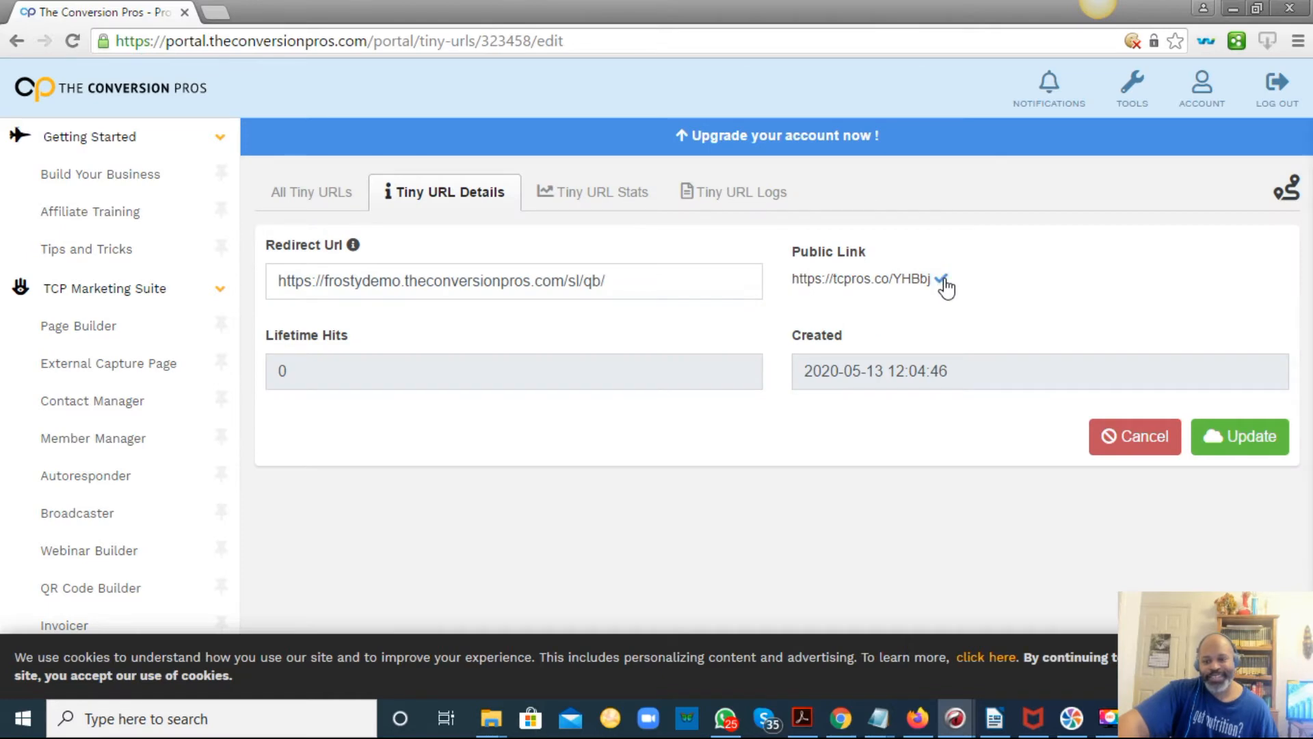
{"action": "mouse_move", "coordinate": [878, 714]}
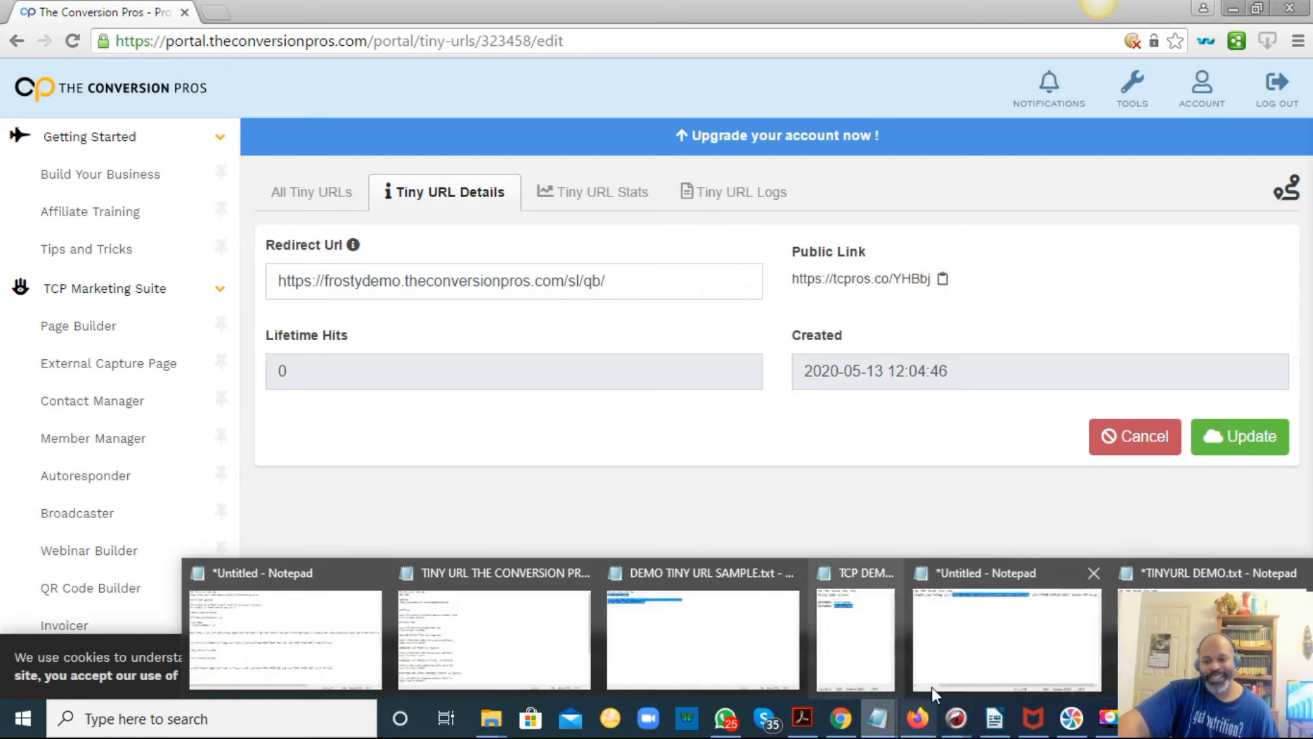
{"action": "left_click", "coordinate": [1135, 640]}
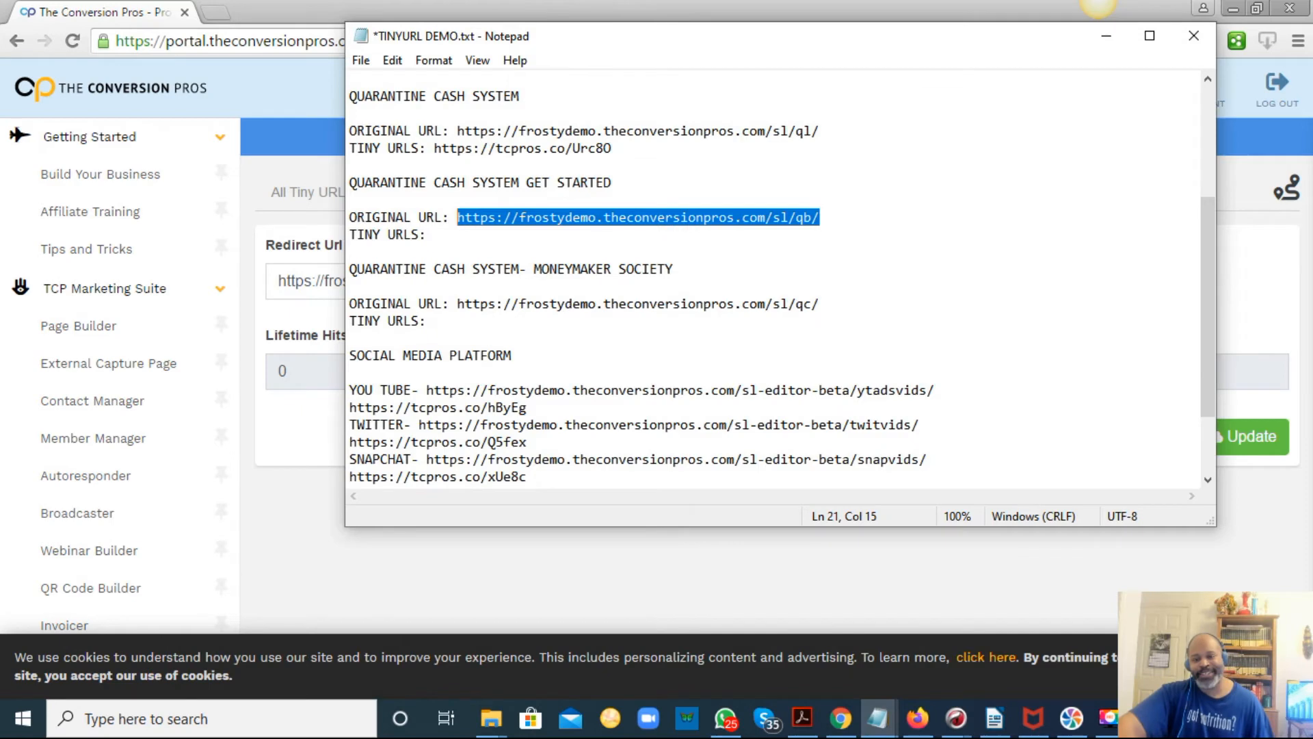
{"action": "left_click", "coordinate": [520, 241]}
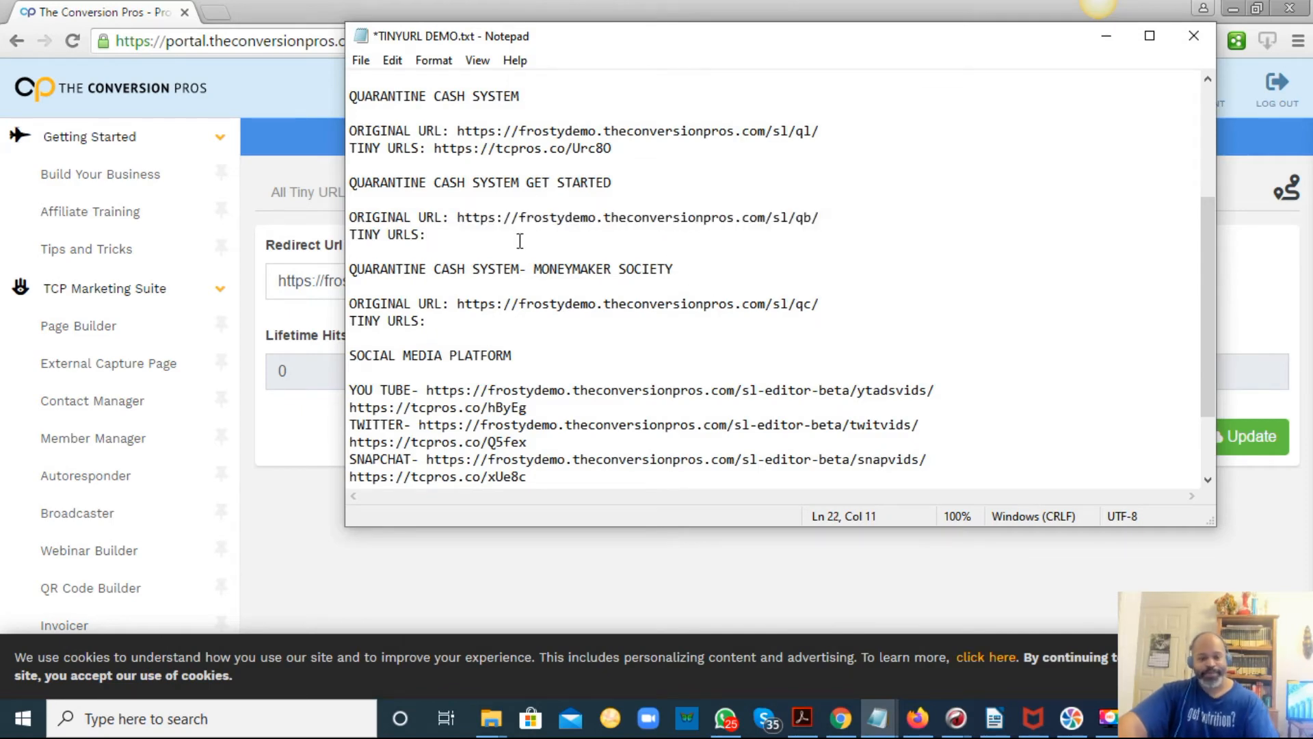
{"action": "key", "text": "ctrl+v"}
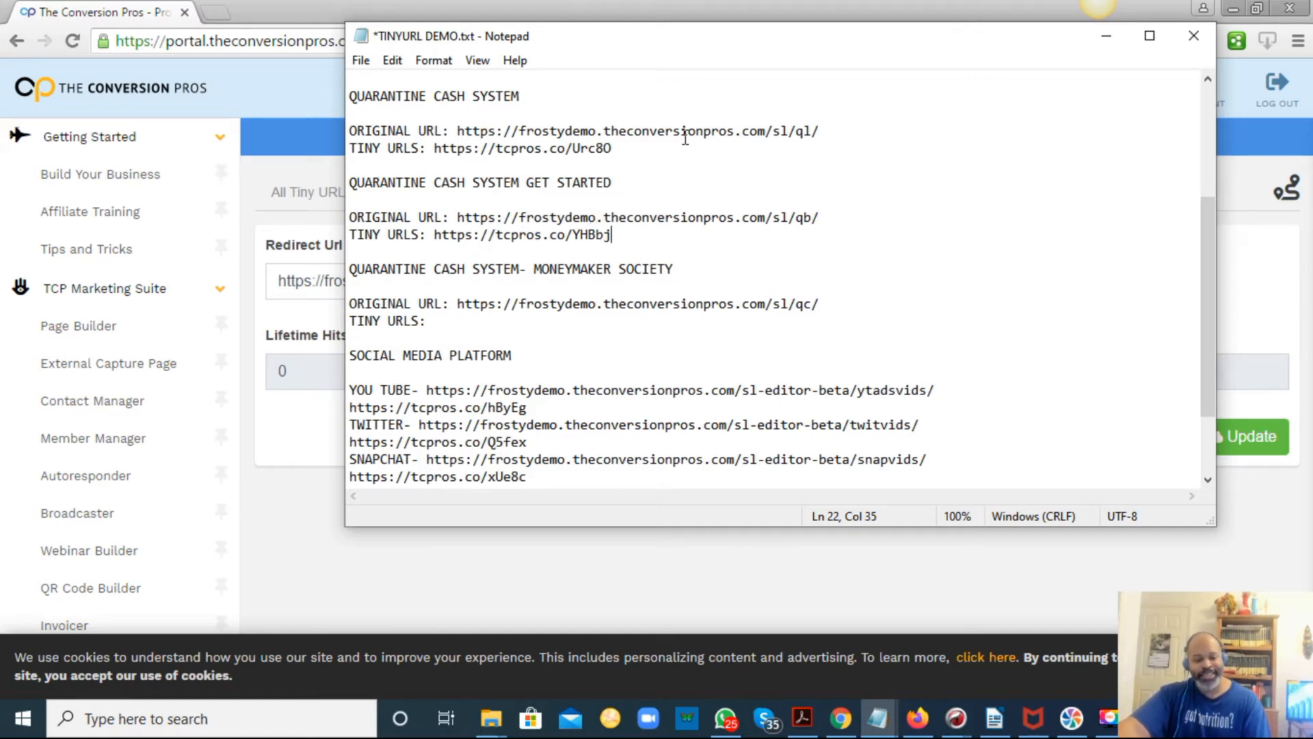
Add the line 'TO COPY LINK- HIGHLIGHT LINK THEN RIGHT CLICK THEN SELECT COPY OR HIGHLIGHT INK THEN SELECT CTRL + C' below the title.
{"action": "scroll", "coordinate": [711, 226], "scroll_direction": "up", "scroll_amount": 4}
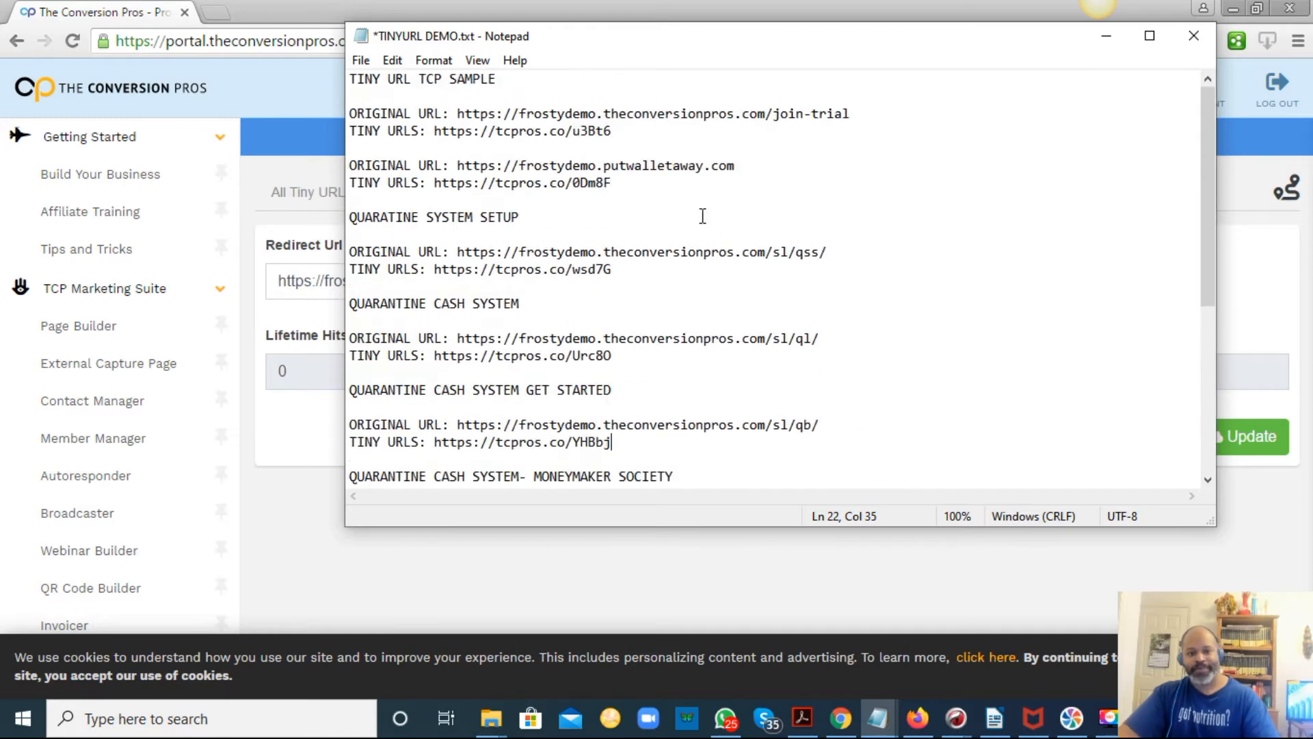
{"action": "left_click", "coordinate": [604, 80]}
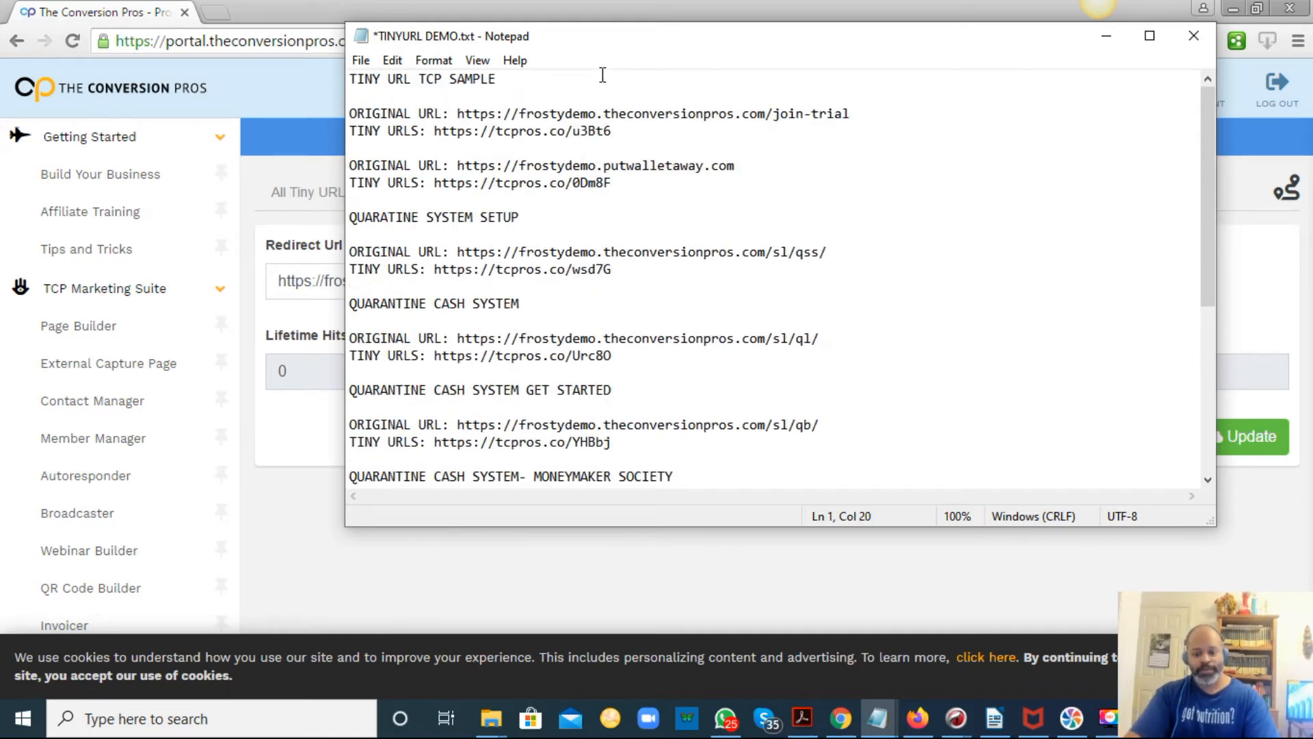
{"action": "key", "text": "Return"}
{"action": "key", "text": "Return"}
{"action": "type", "text": "TO"}
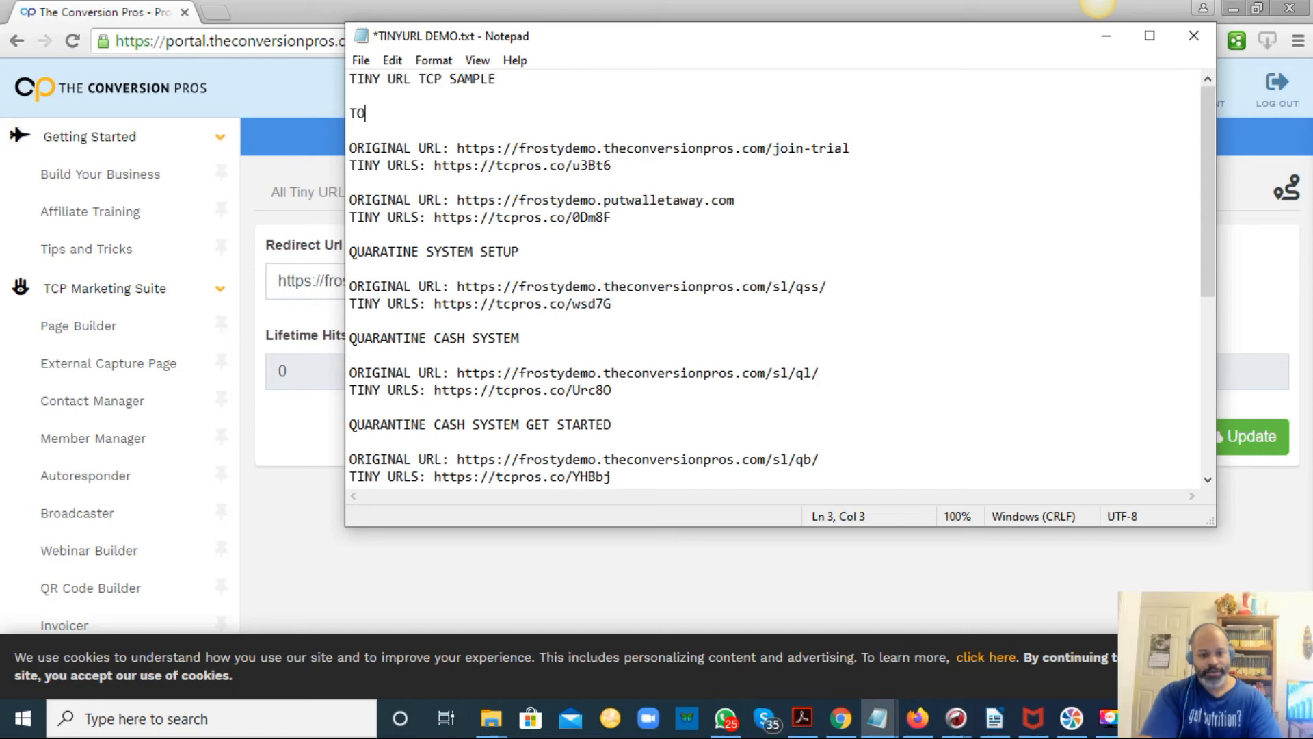
{"action": "type", "text": " COP"}
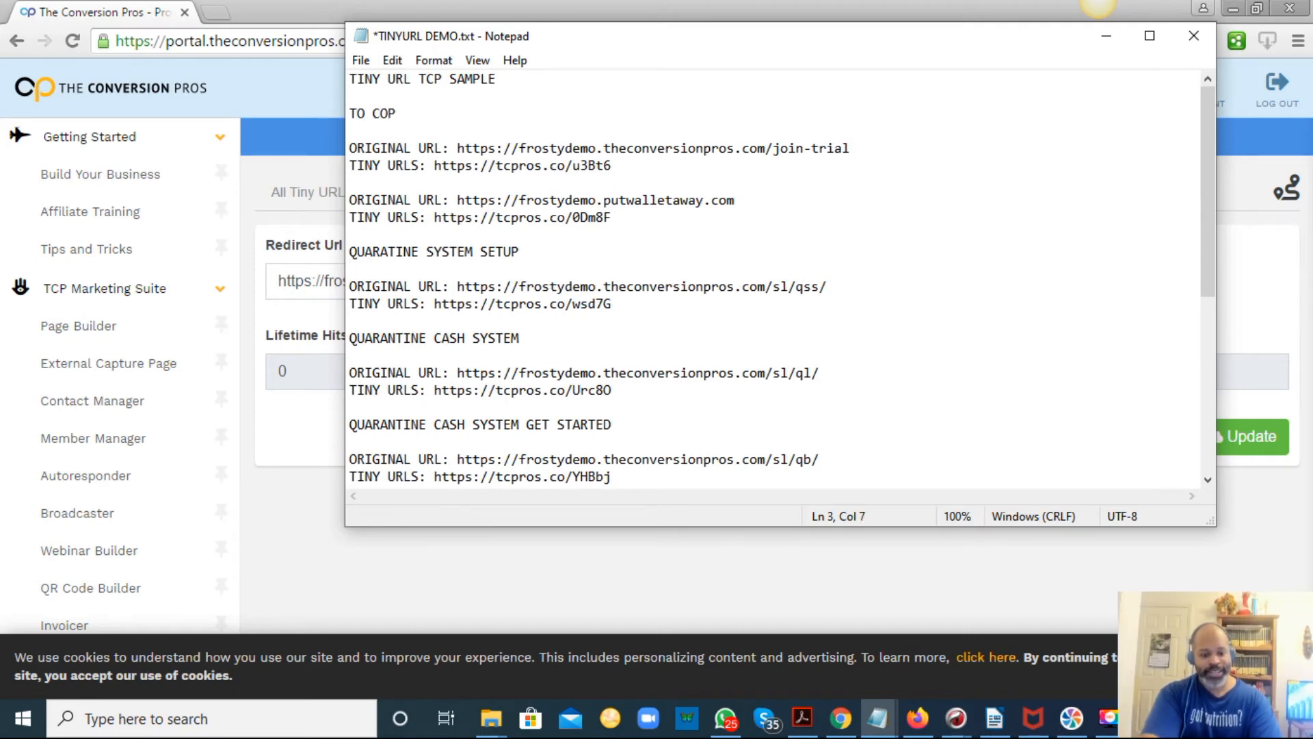
{"action": "type", "text": "Y LINK"}
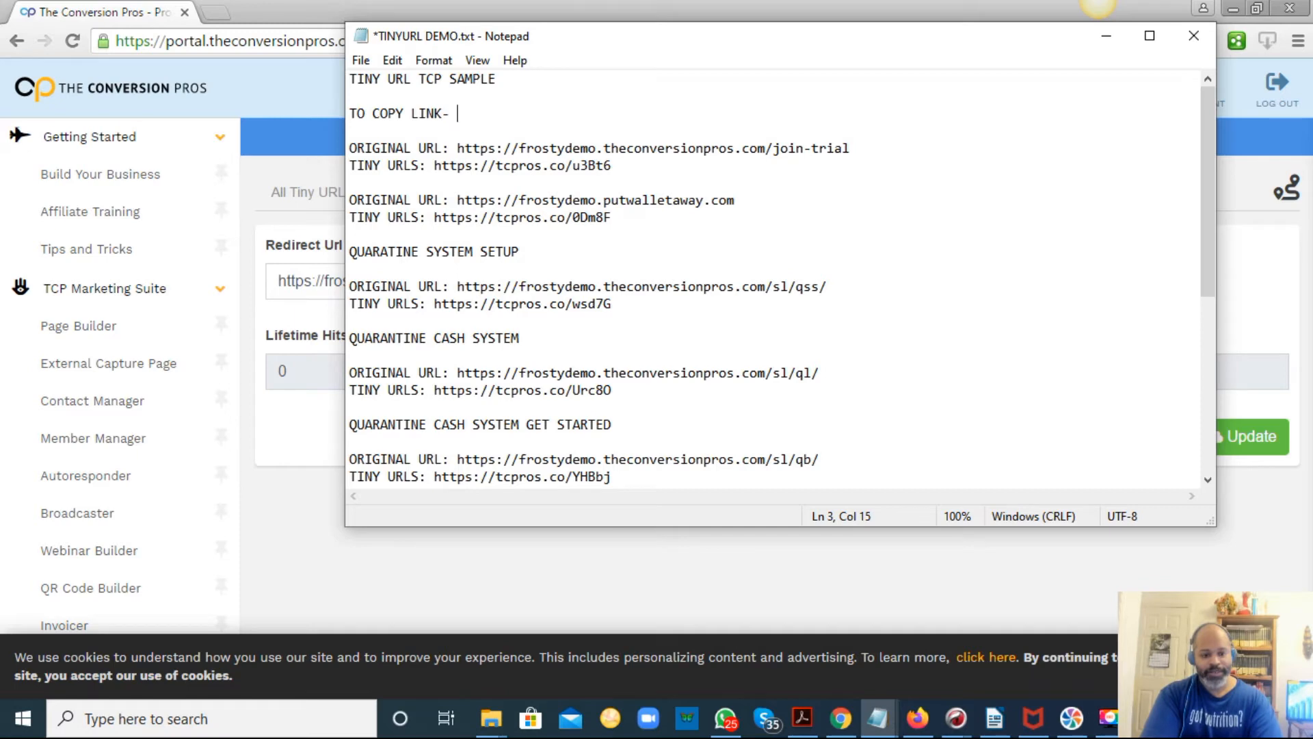
{"action": "type", "text": "- HIGHL"}
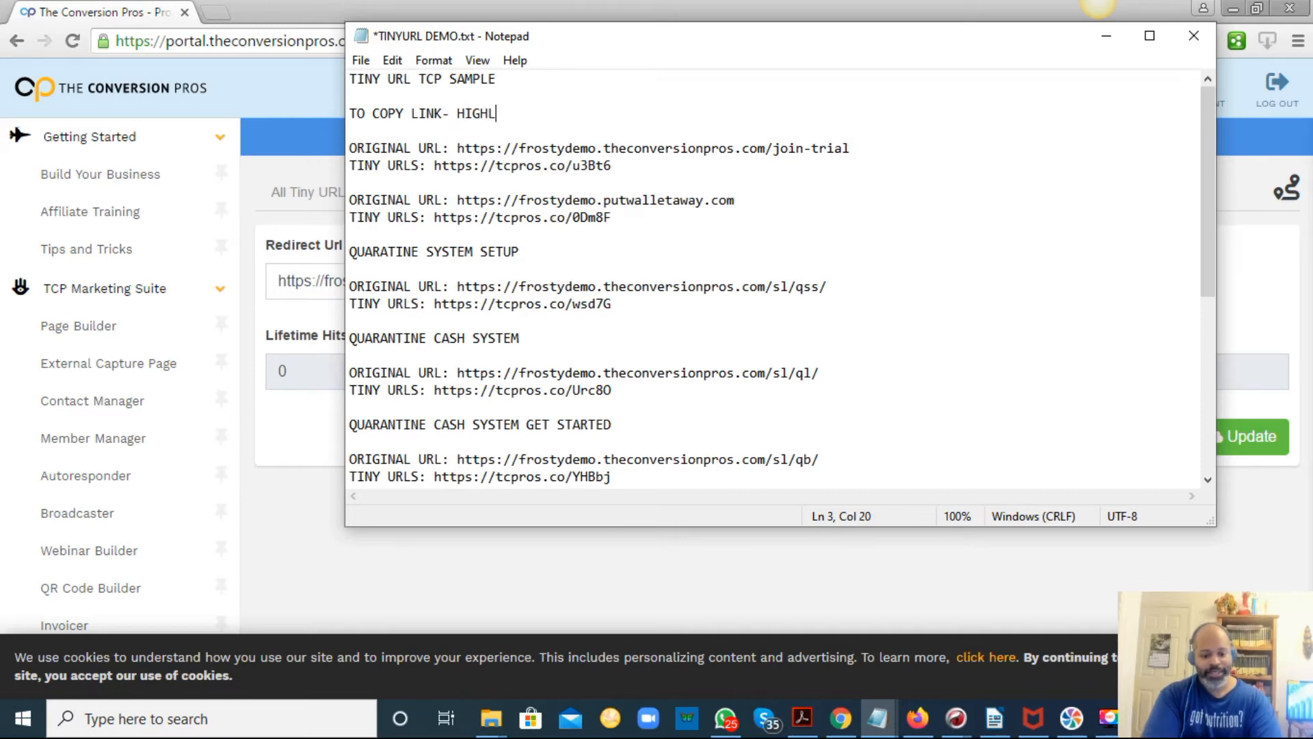
{"action": "type", "text": "IGHT LINK"}
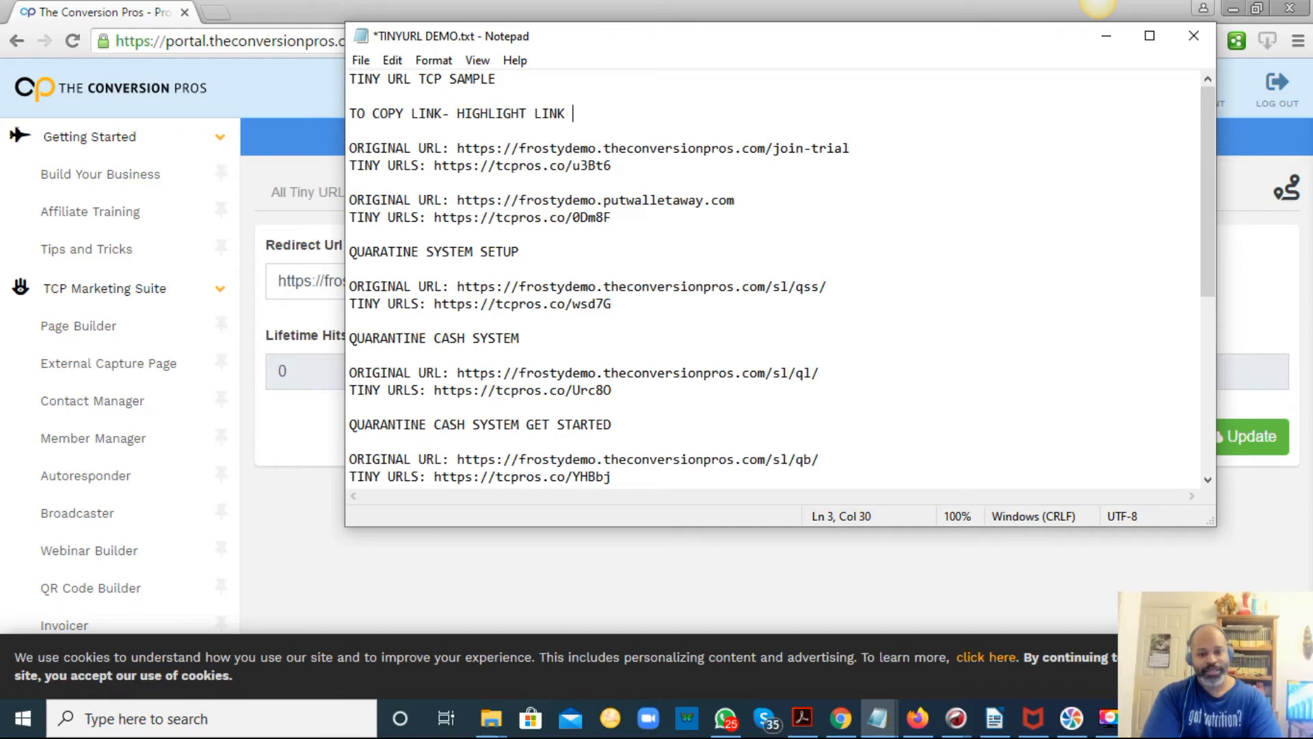
{"action": "type", "text": " THEN"}
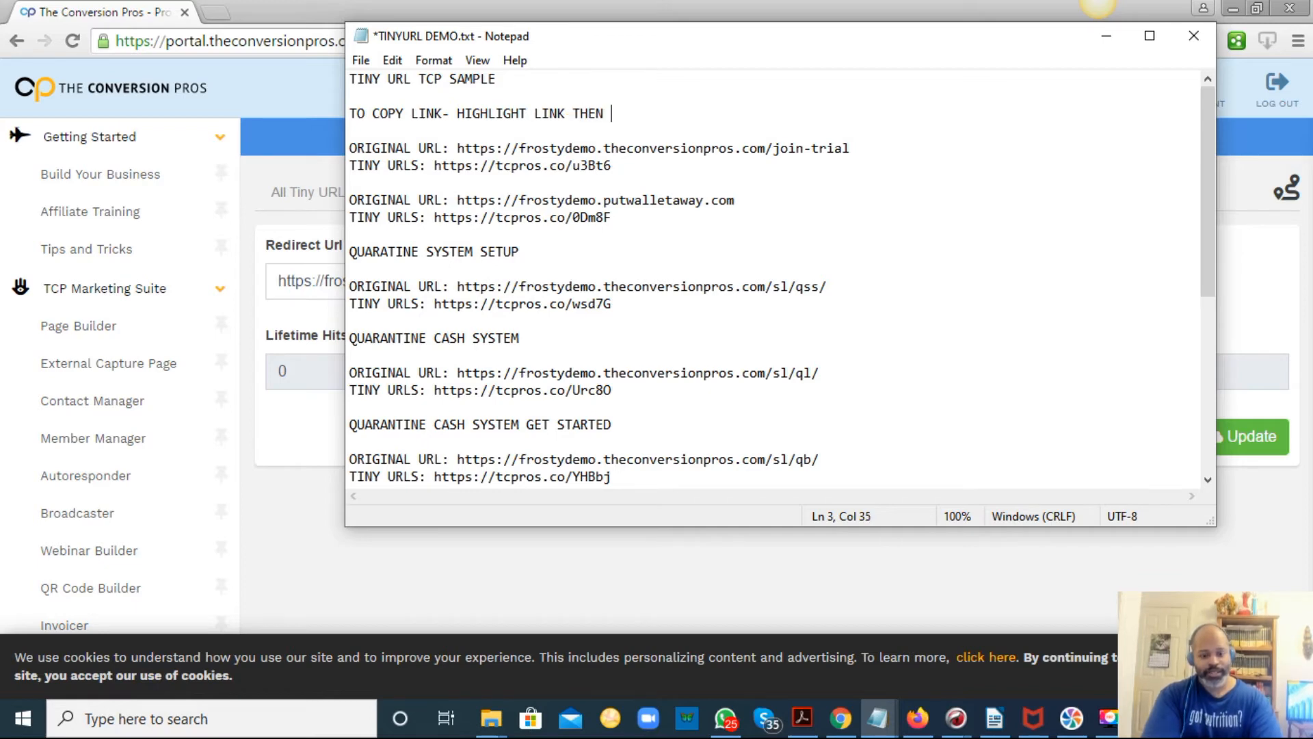
{"action": "type", "text": " RIGHT "}
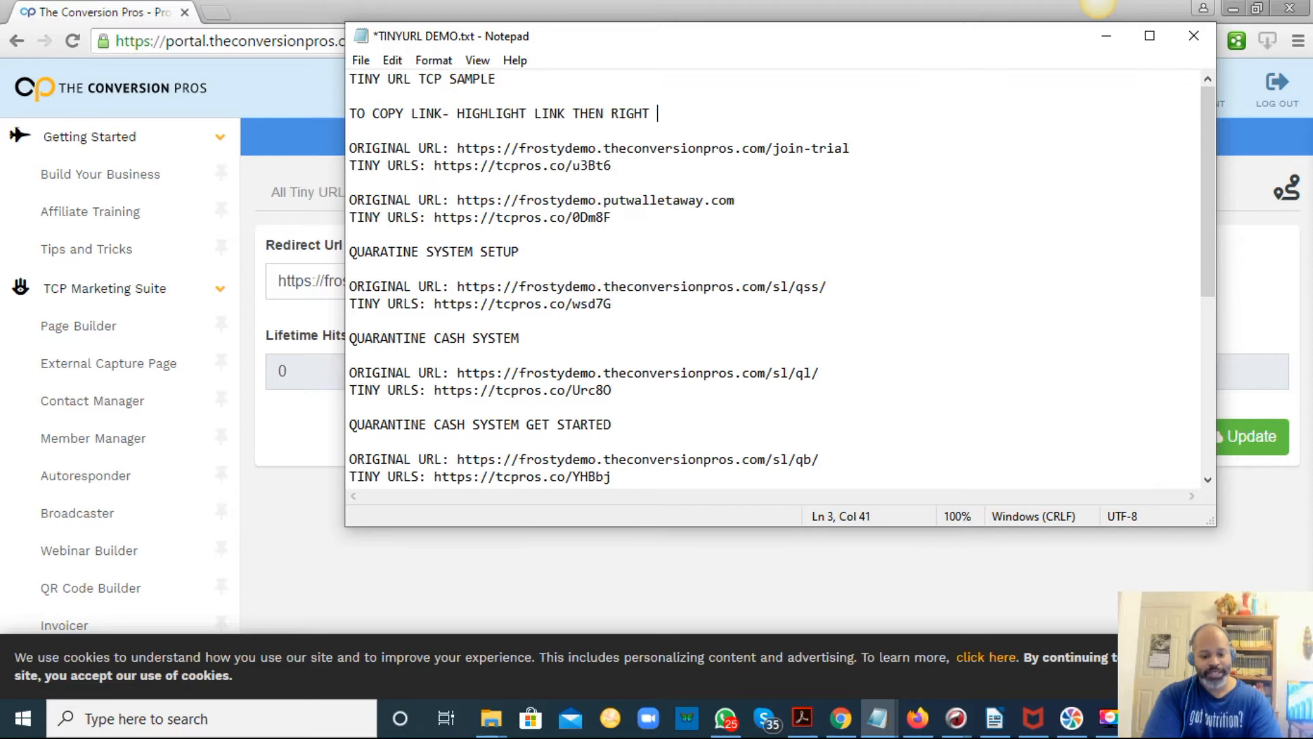
{"action": "type", "text": "CLICK THEN SE"}
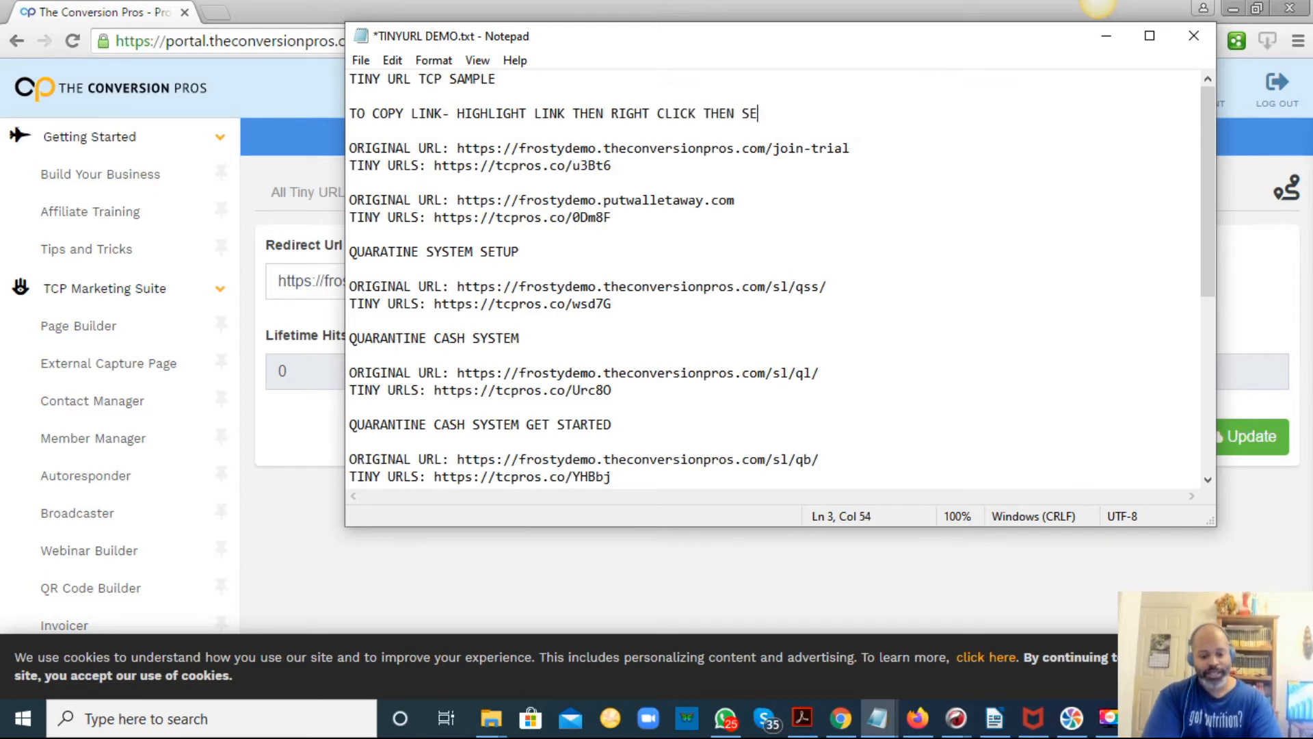
{"action": "type", "text": "LECT COPU"}
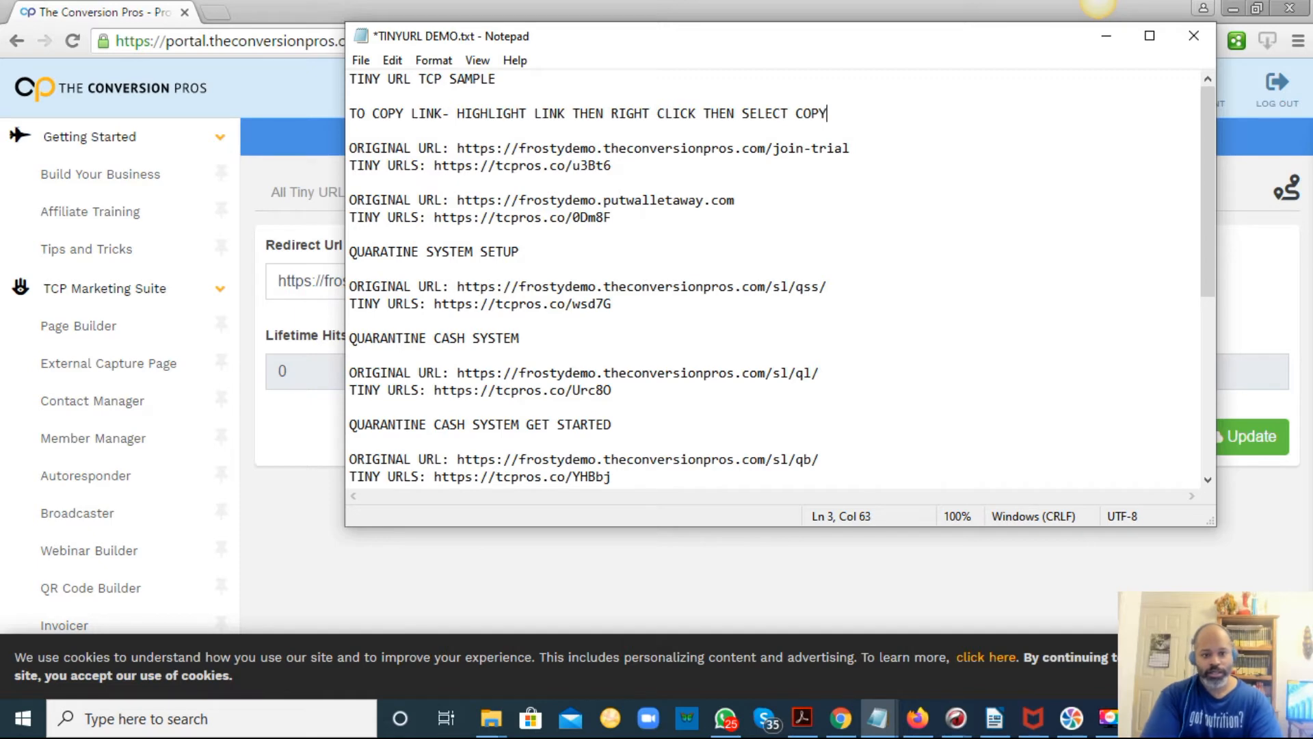
{"action": "type", "text": " OR"}
{"action": "key", "text": "Return"}
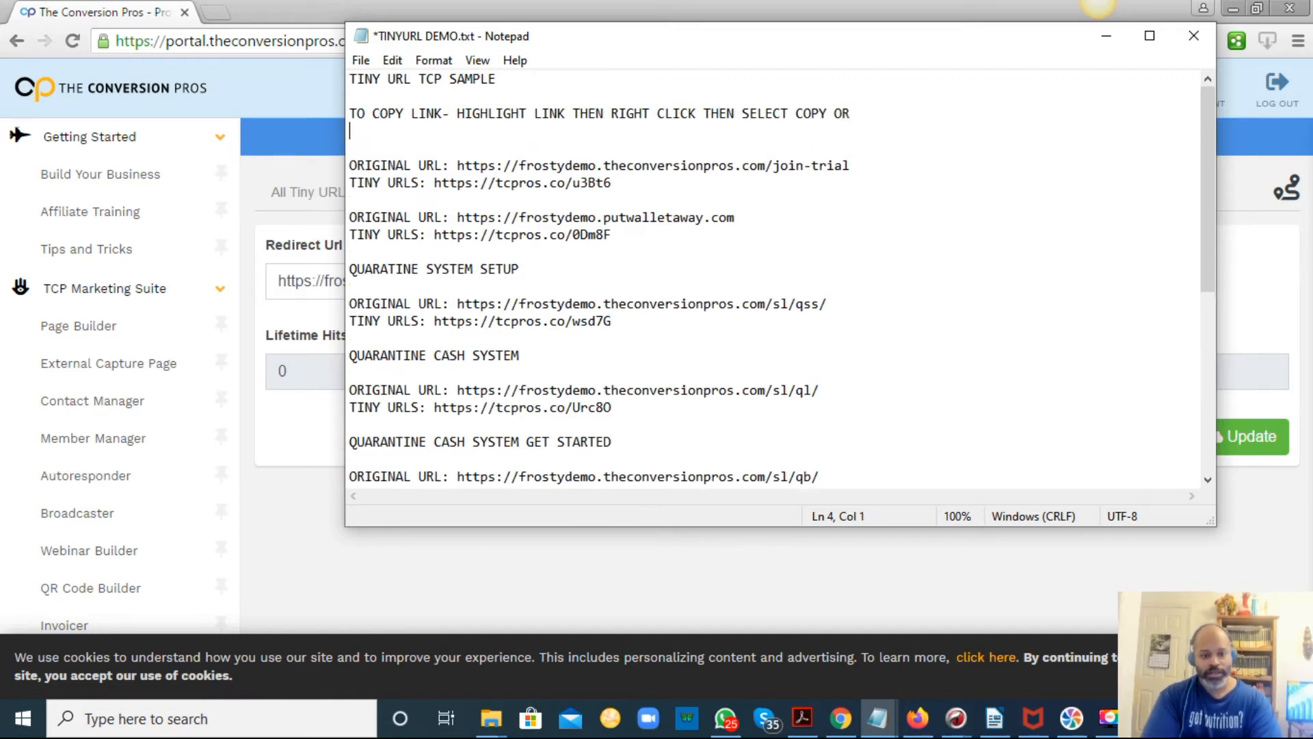
{"action": "type", "text": "HIGHLIGH "}
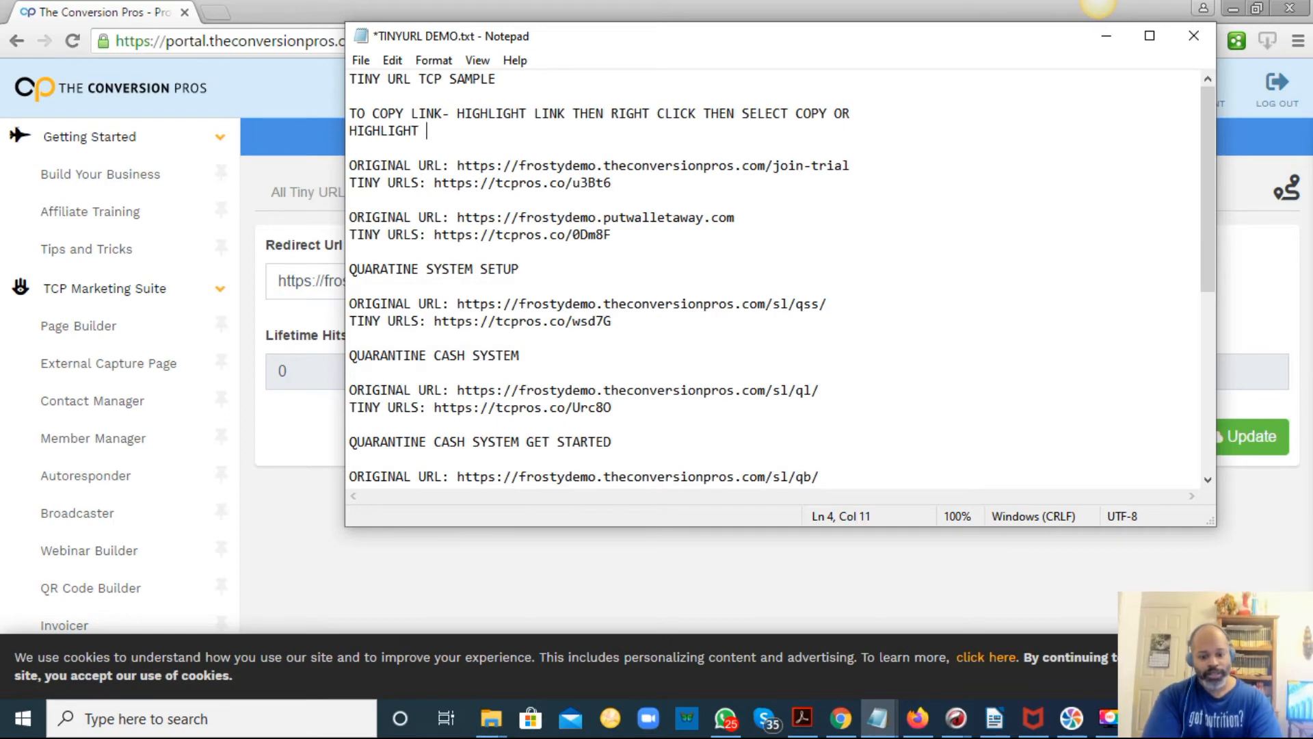
{"action": "type", "text": " INK THEN "}
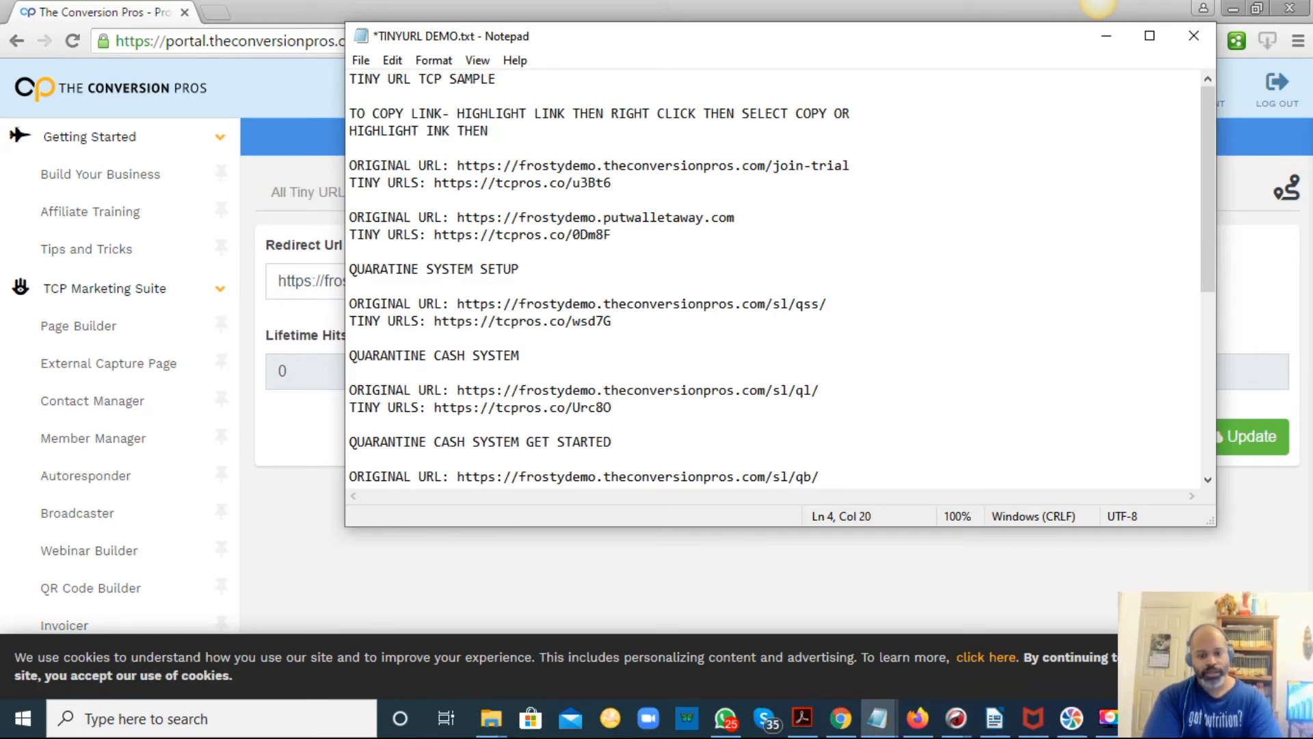
{"action": "type", "text": "SELECT CTRL"}
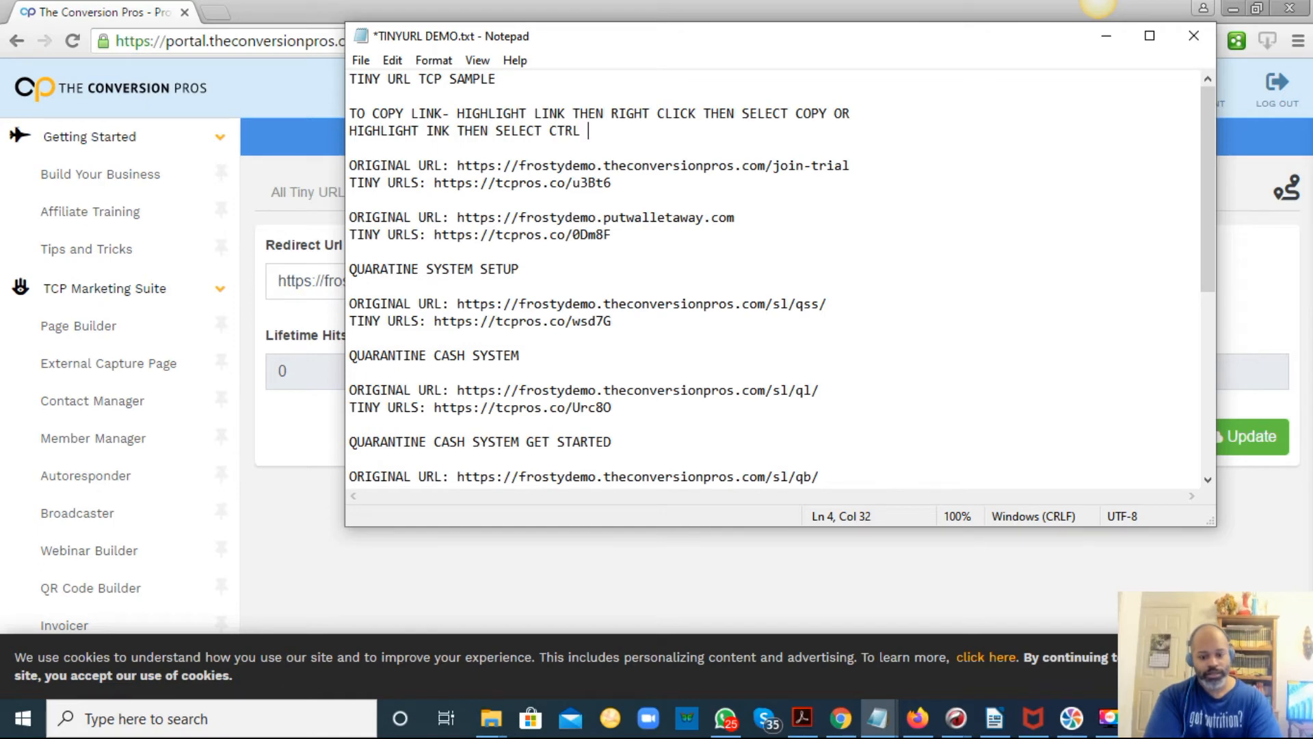
{"action": "type", "text": " + C"}
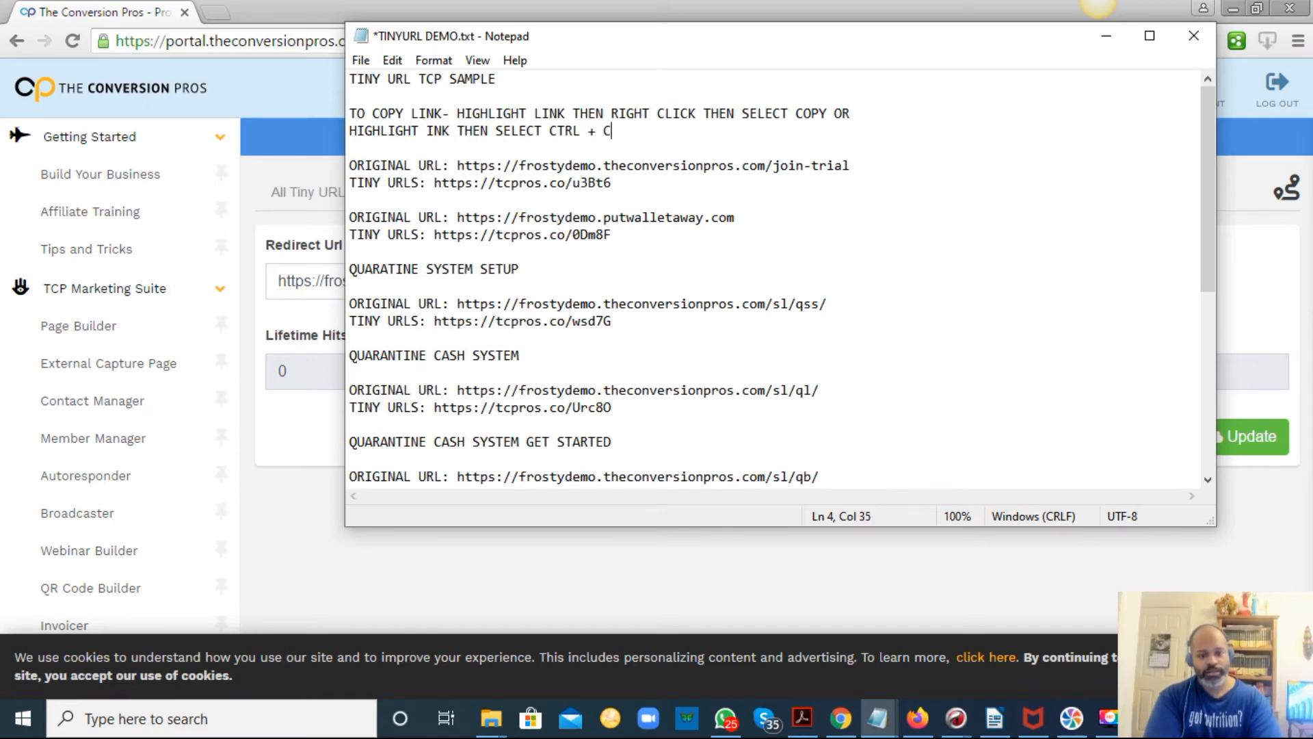
{"action": "key", "text": "Return"}
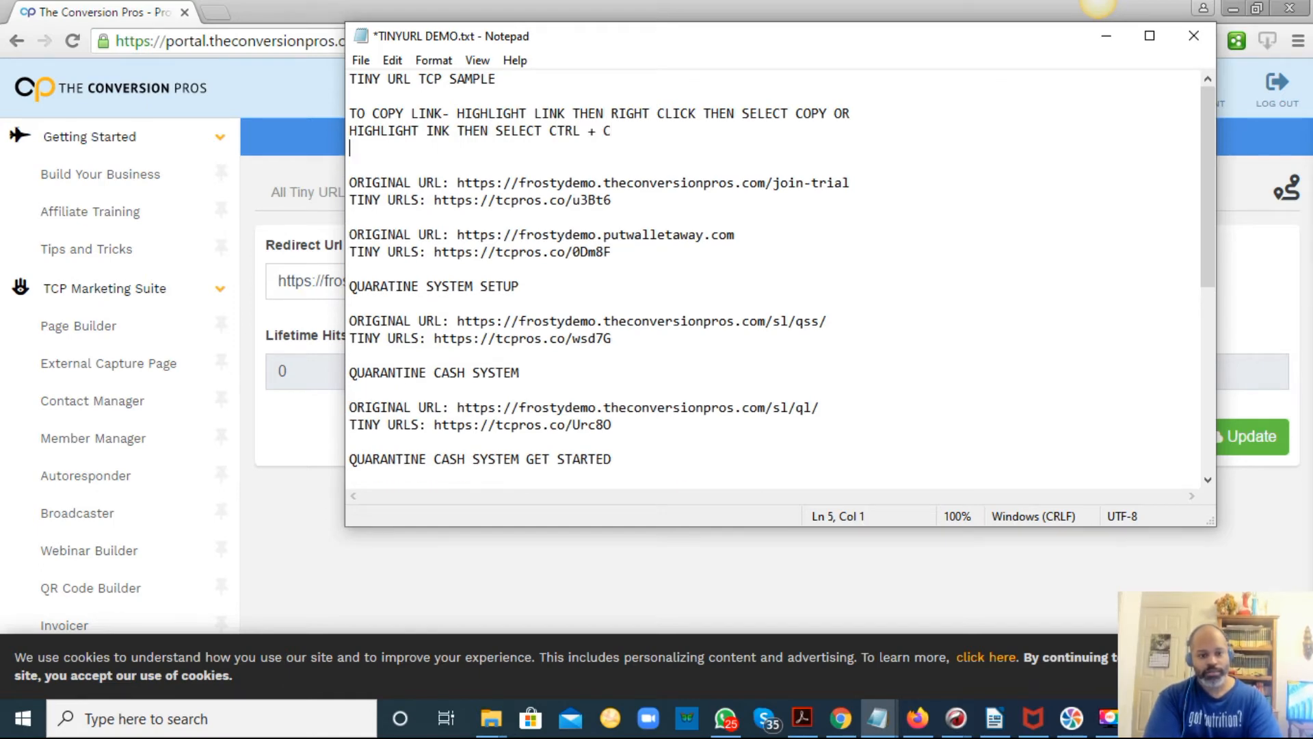
Add the line 'TO PASTE LINK- RIGHT CLICK THEN SELECT PASTE 0R HIT CTRL + V' below it and save the file.
{"action": "key", "text": "Return"}
{"action": "type", "text": "TO "}
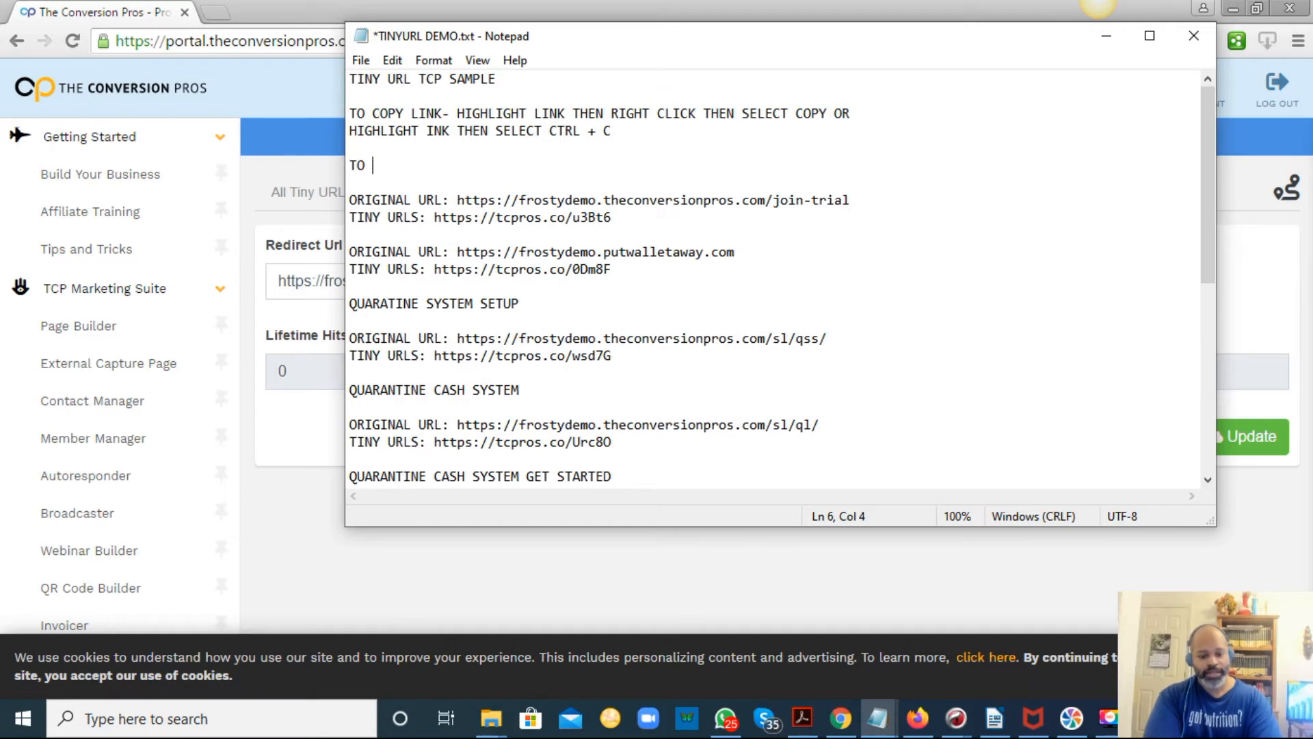
{"action": "type", "text": "PASTE LINK"}
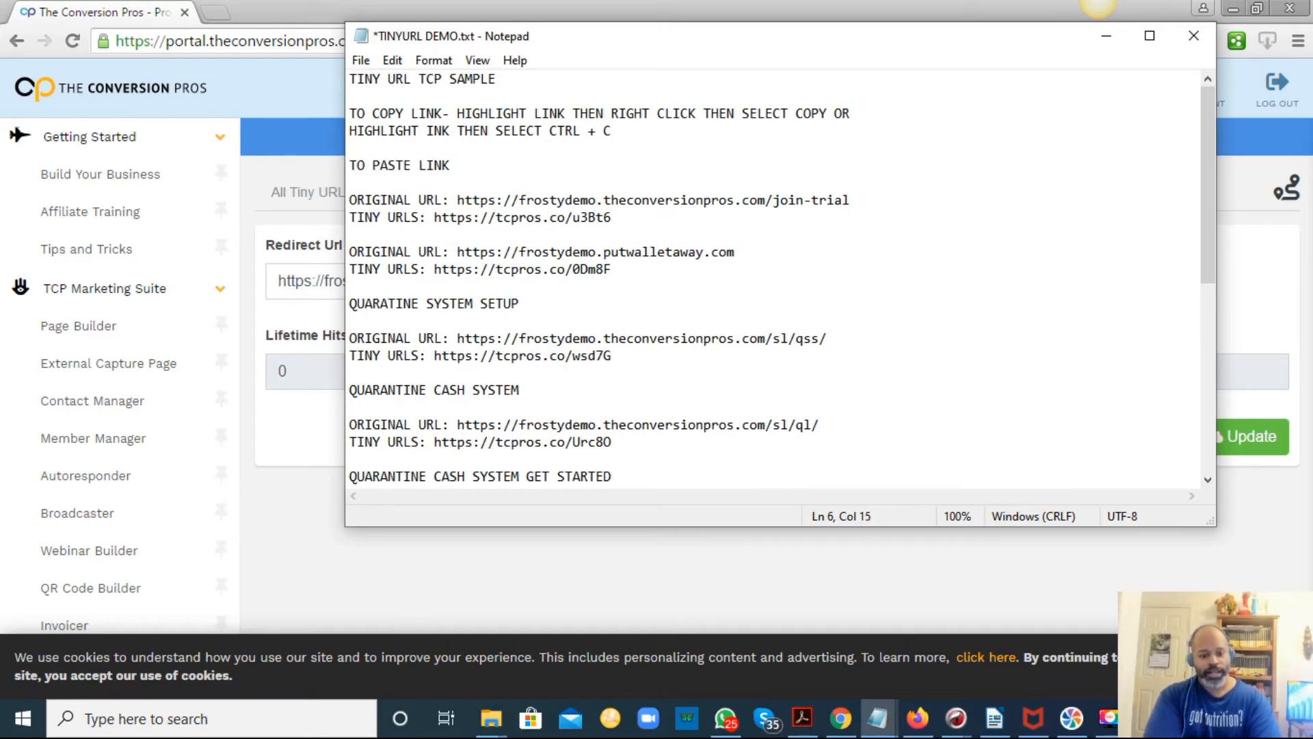
{"action": "key", "text": "BackSpace"}
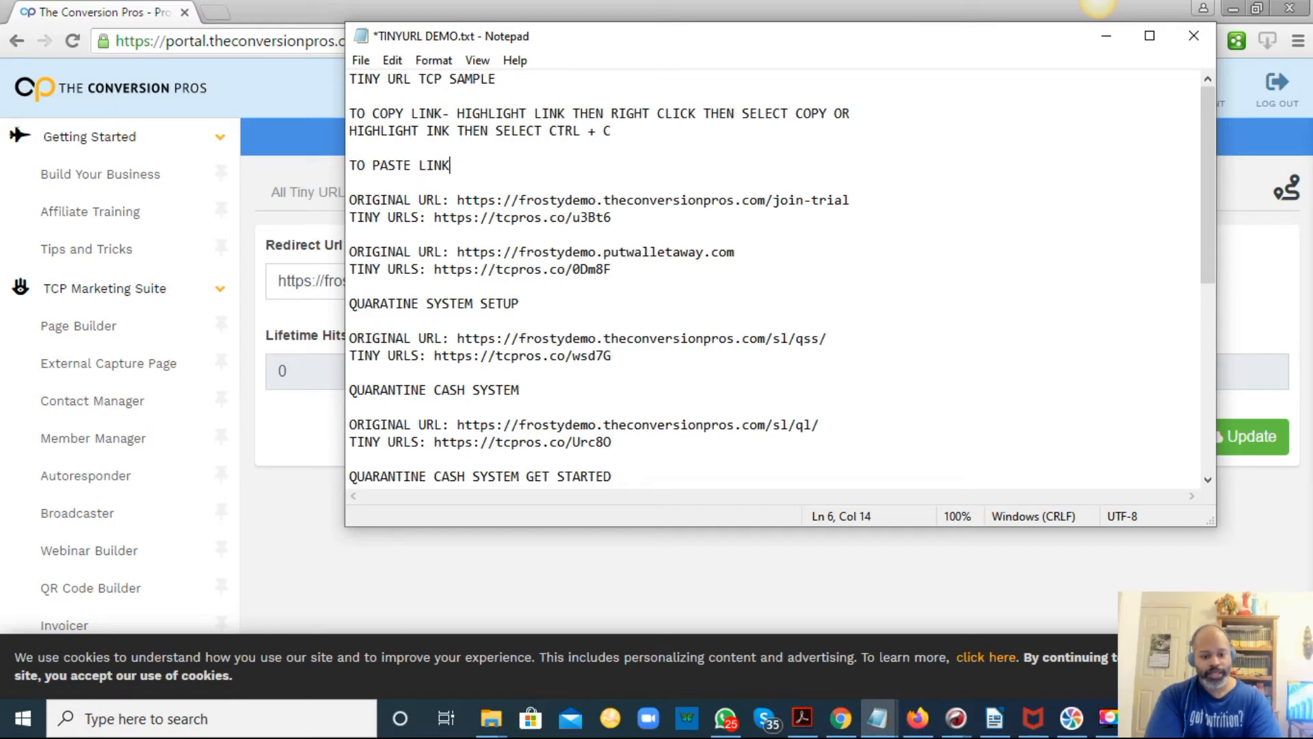
{"action": "type", "text": "- RIGHT CL"}
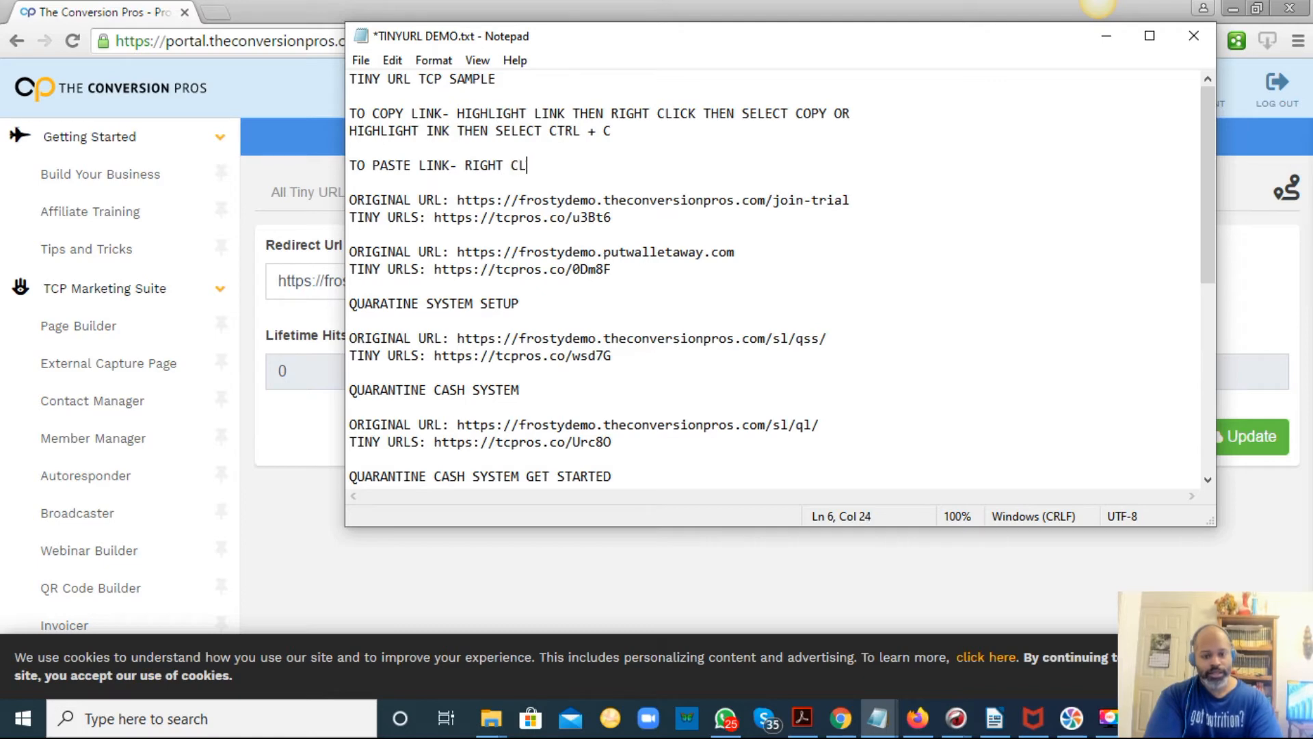
{"action": "type", "text": "ICK THEN "}
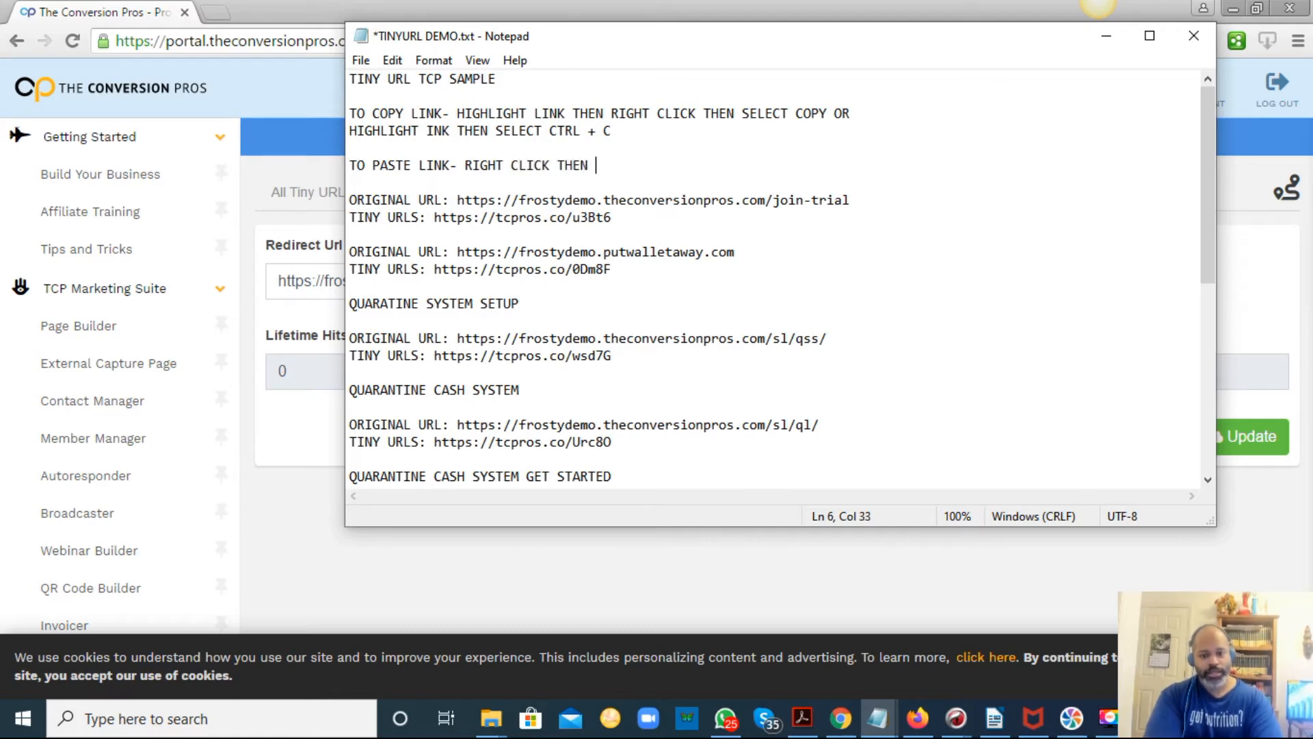
{"action": "type", "text": "SEE"}
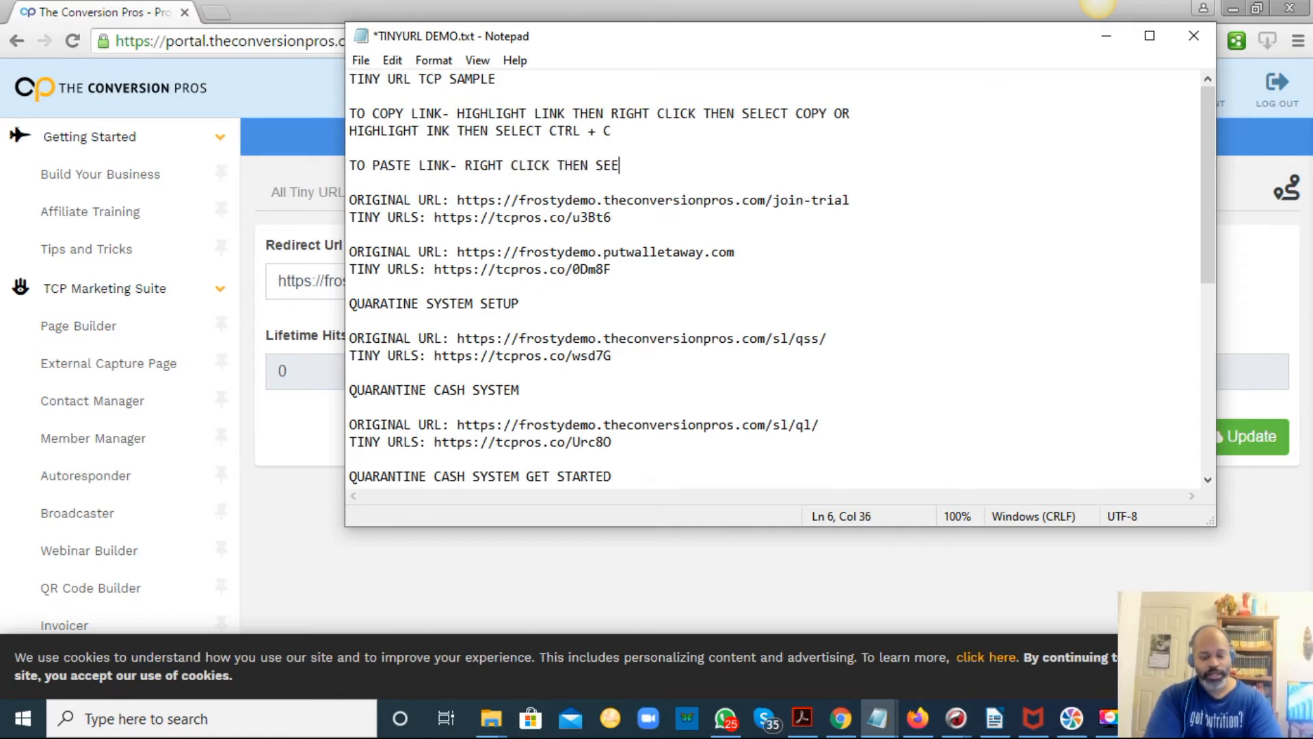
{"action": "key", "text": "BackSpace"}
{"action": "type", "text": "LECT "}
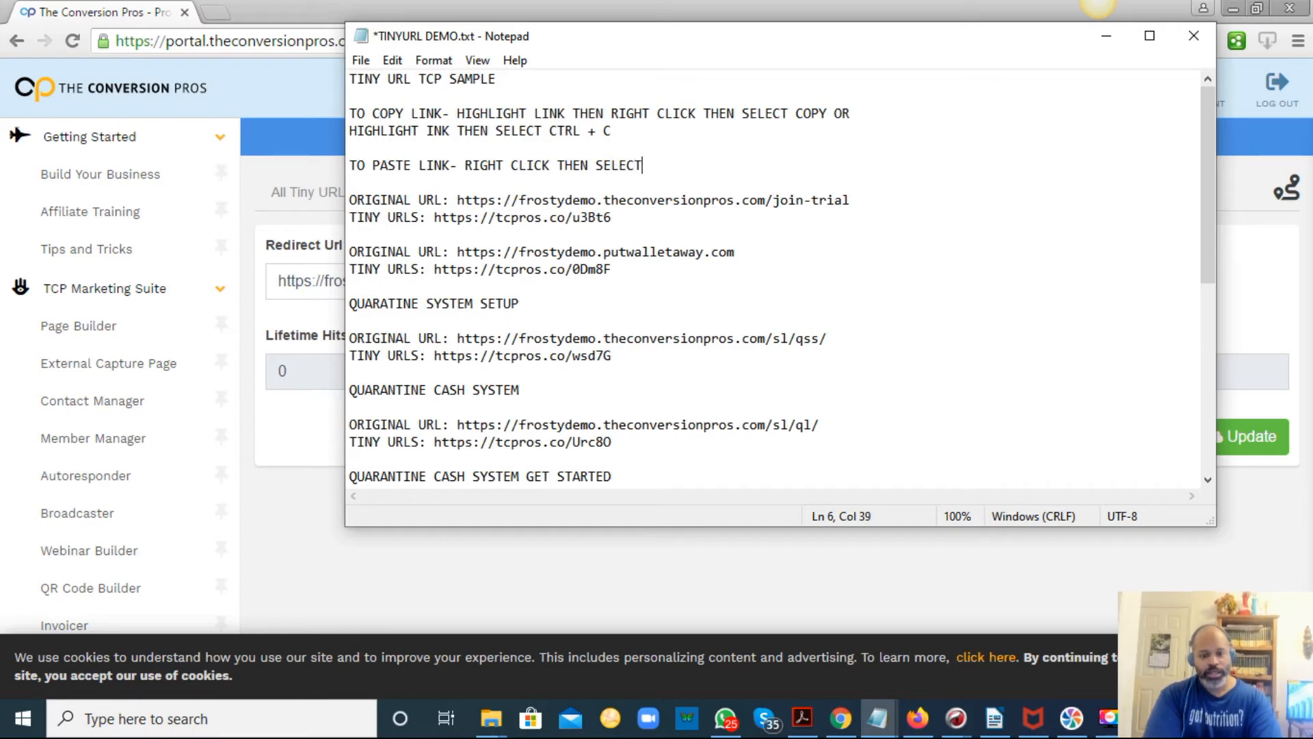
{"action": "type", "text": "PASTE"}
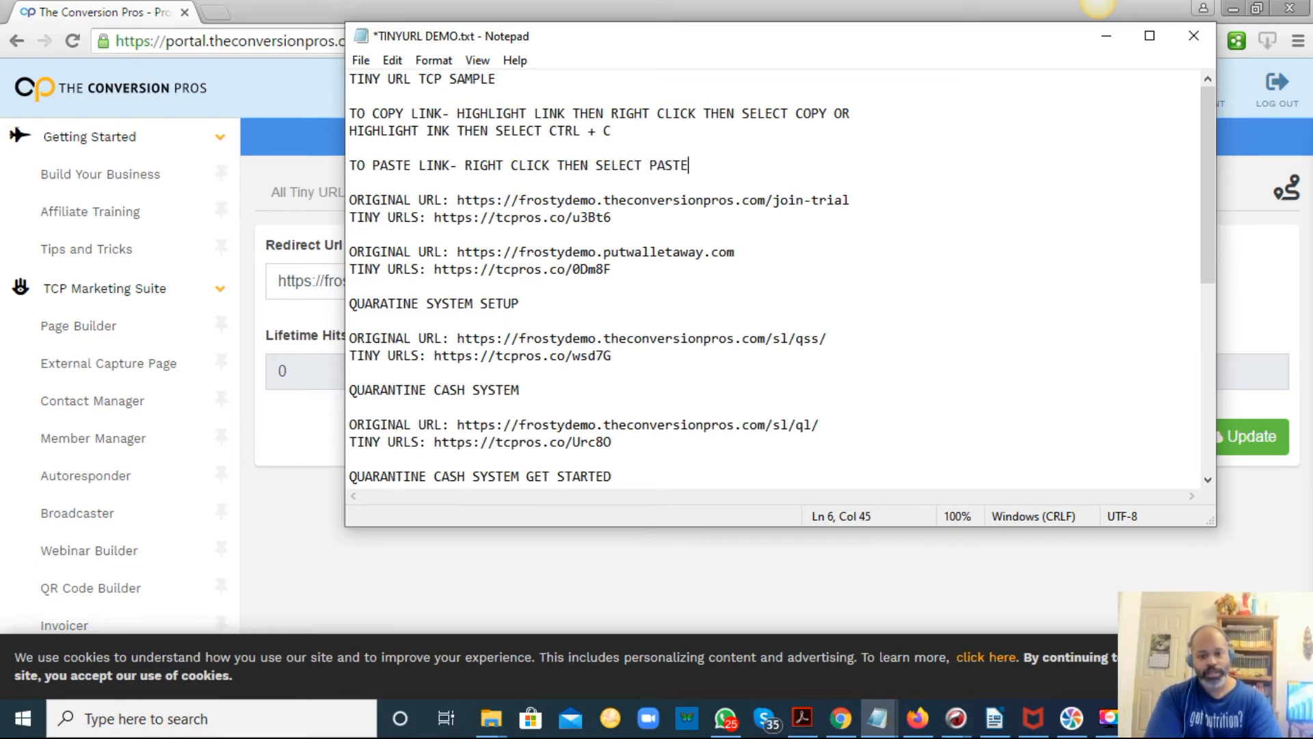
{"action": "key", "text": "Return"}
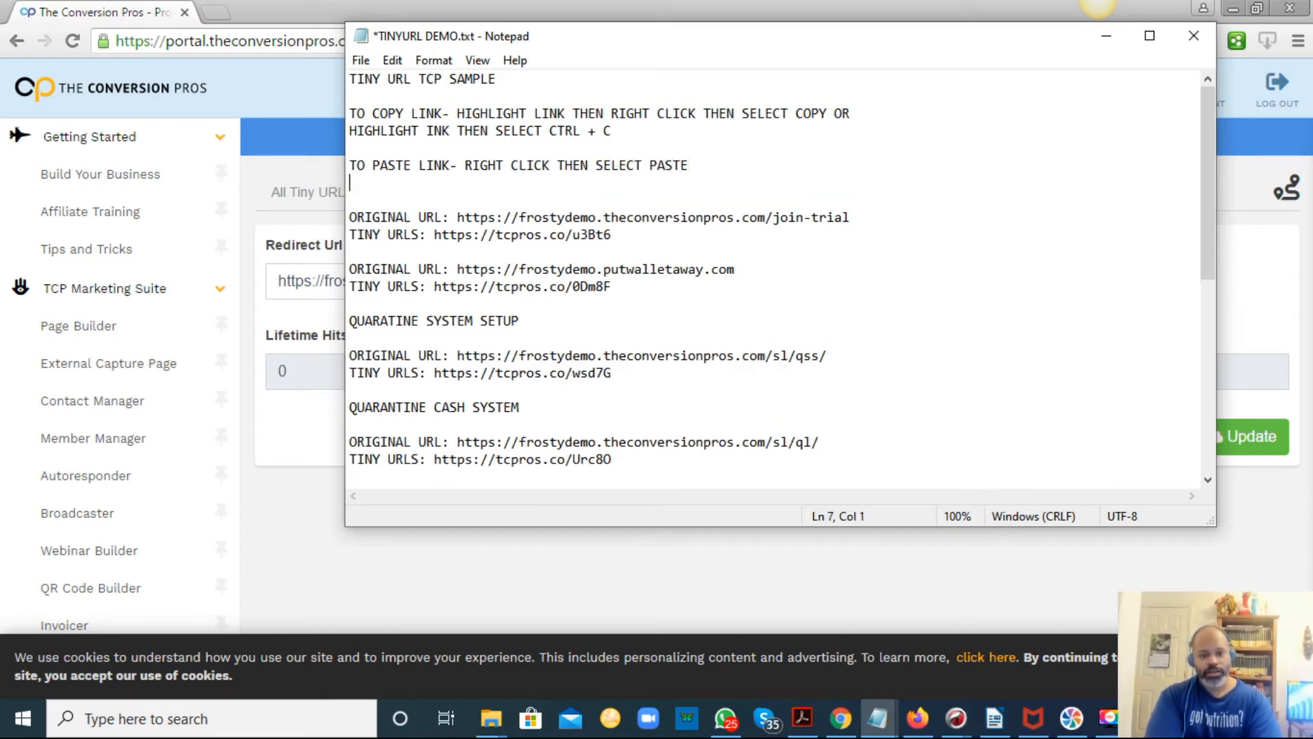
{"action": "key", "text": "BackSpace"}
{"action": "type", "text": "0R"}
{"action": "key", "text": "Return"}
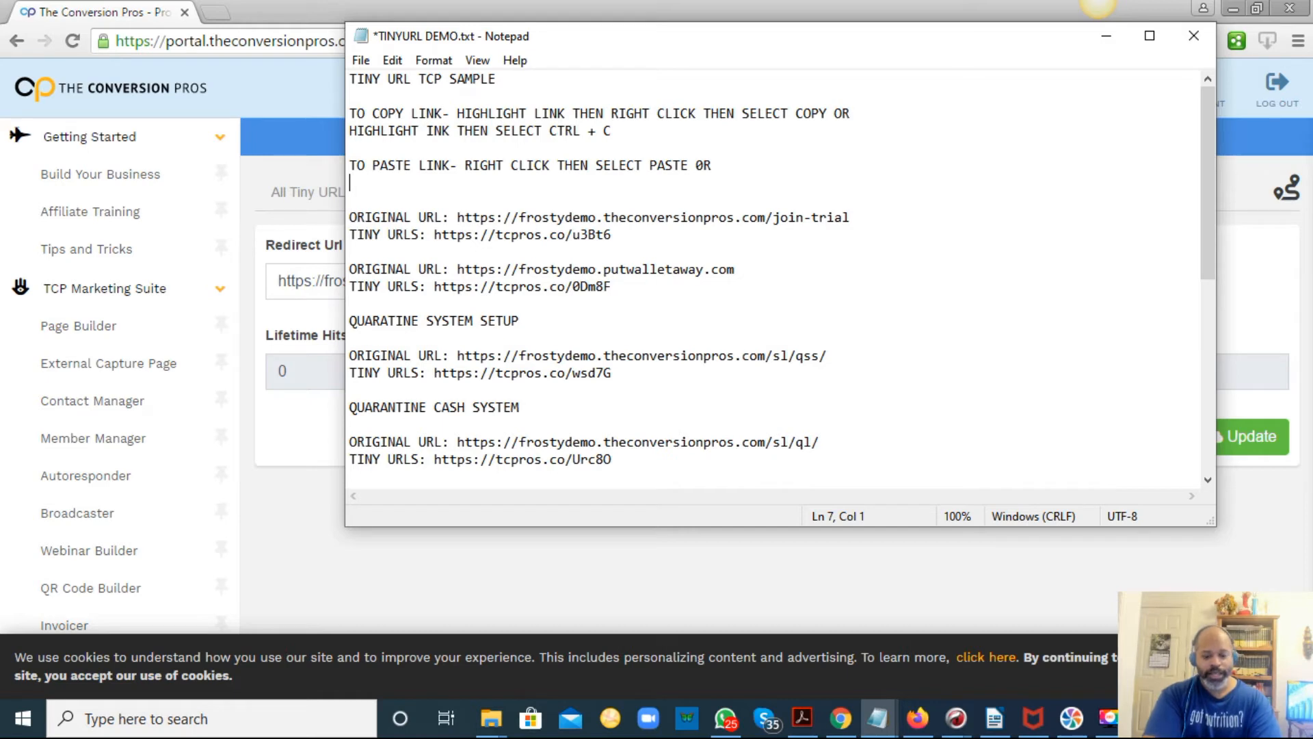
{"action": "type", "text": "HIT CT"}
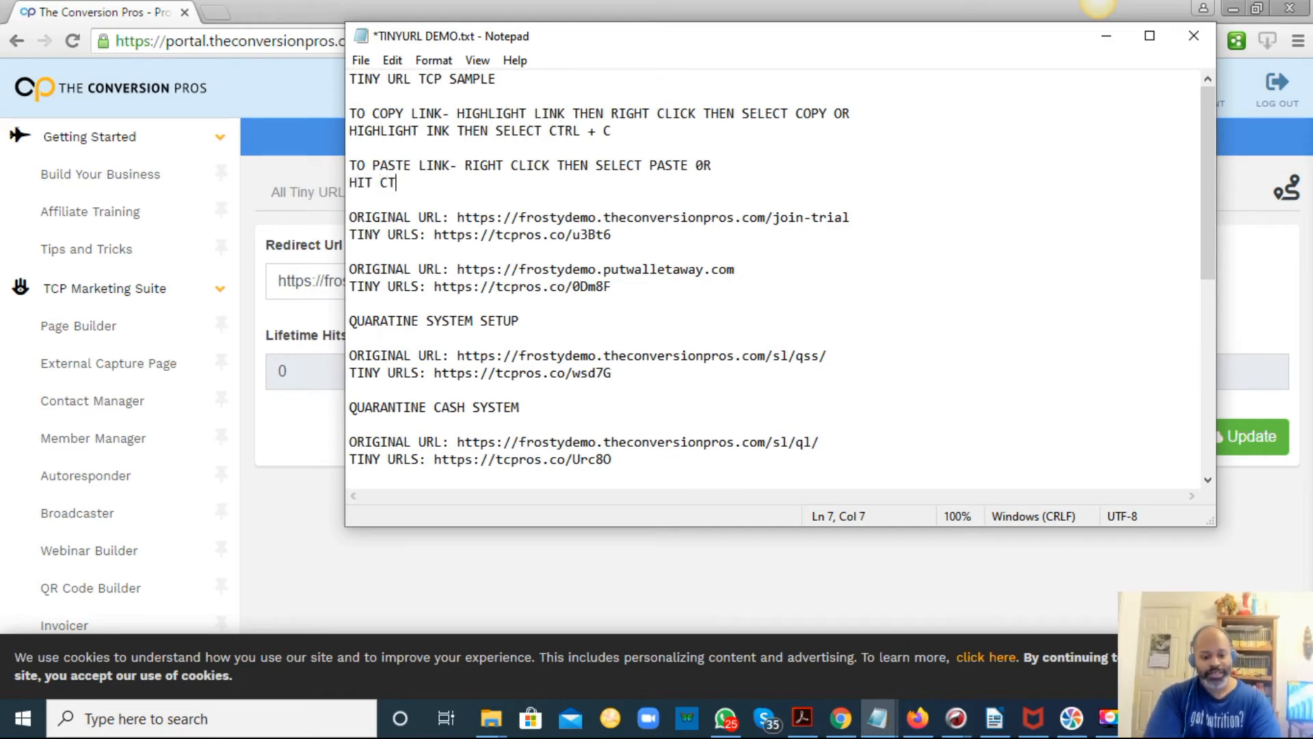
{"action": "type", "text": "RL + v"}
{"action": "key", "text": "BackSpace"}
{"action": "type", "text": "V"}
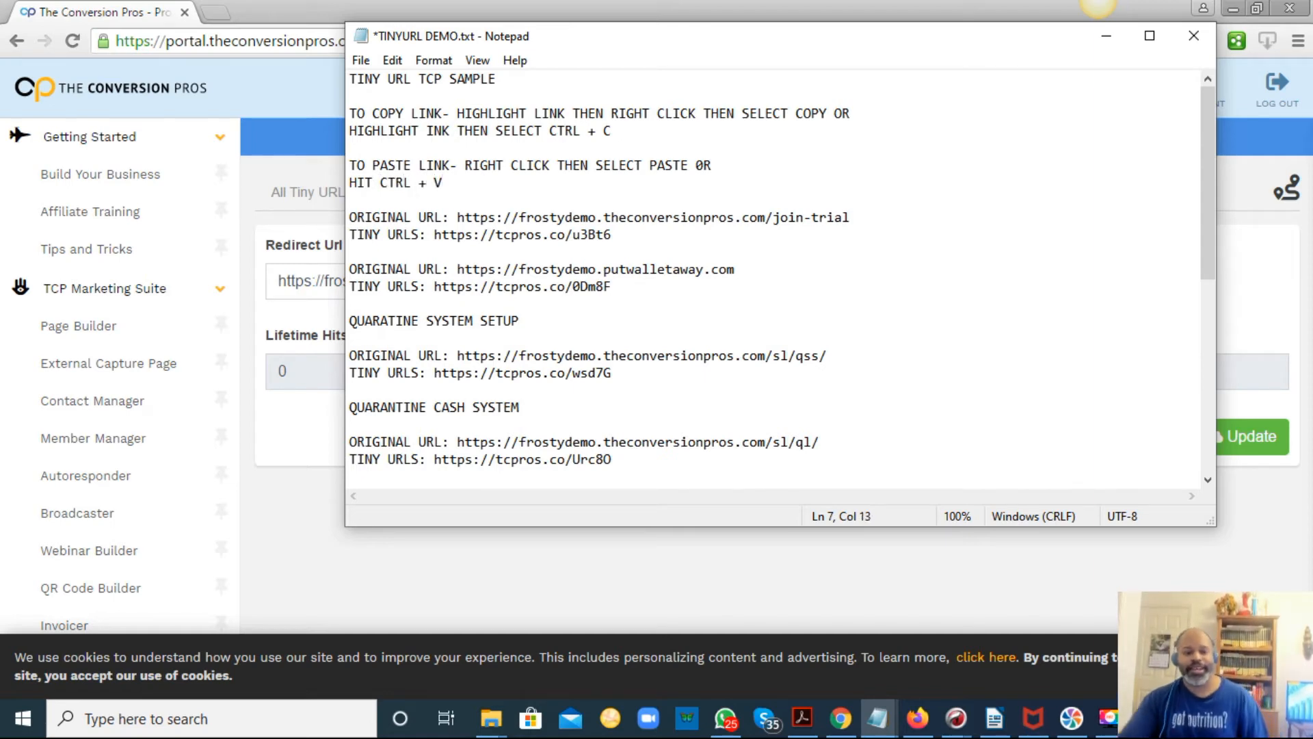
{"action": "left_click", "coordinate": [360, 60]}
{"action": "left_click", "coordinate": [391, 145]}
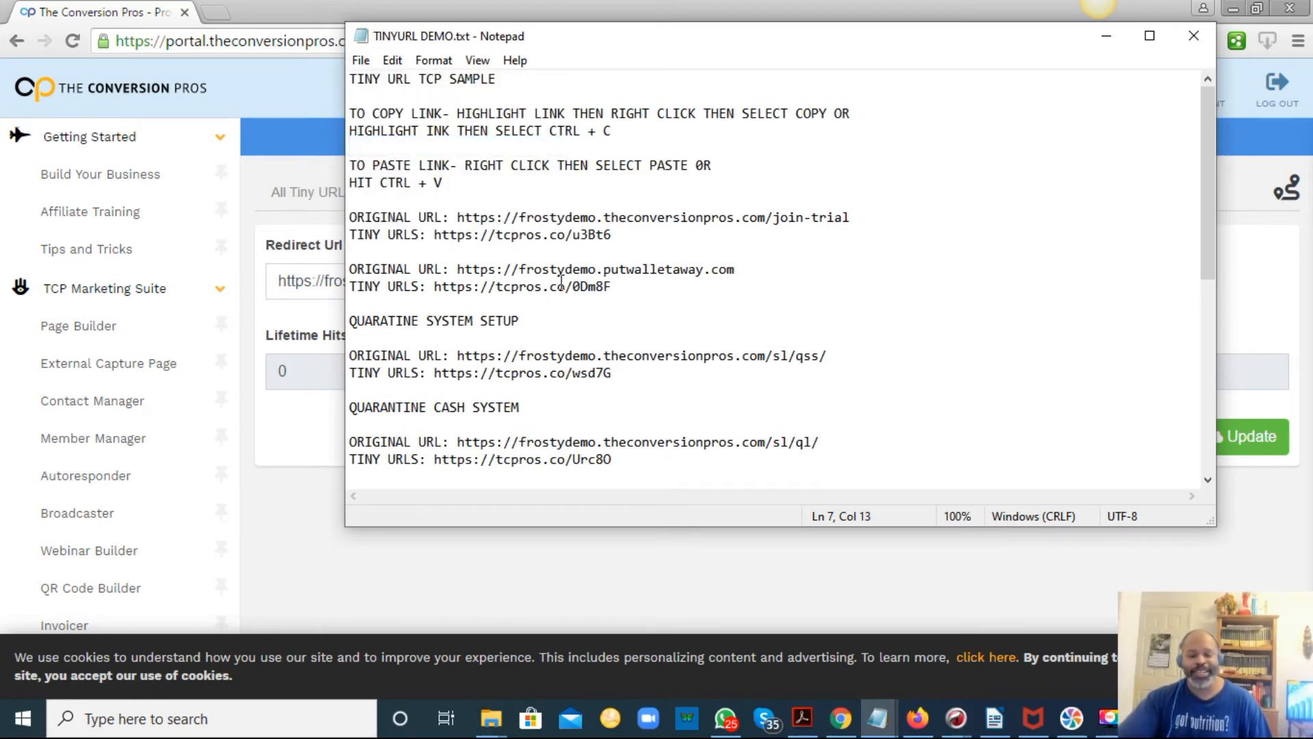
Copy the /sl/qc/ original URL from the document and return to the portal's All Tiny URLs list.
{"action": "scroll", "coordinate": [573, 245], "scroll_direction": "down", "scroll_amount": 5}
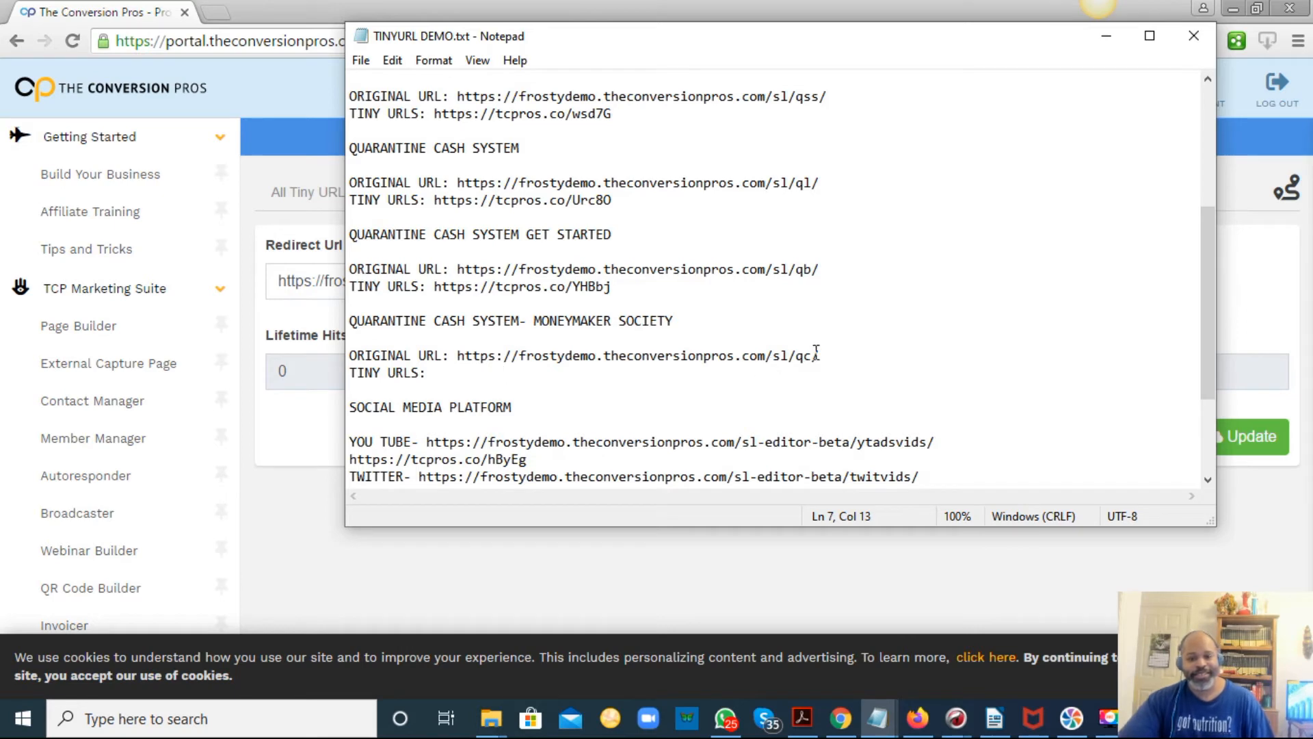
{"action": "left_click_drag", "start_coordinate": [833, 358], "coordinate": [456, 359]}
{"action": "right_click", "coordinate": [464, 358]}
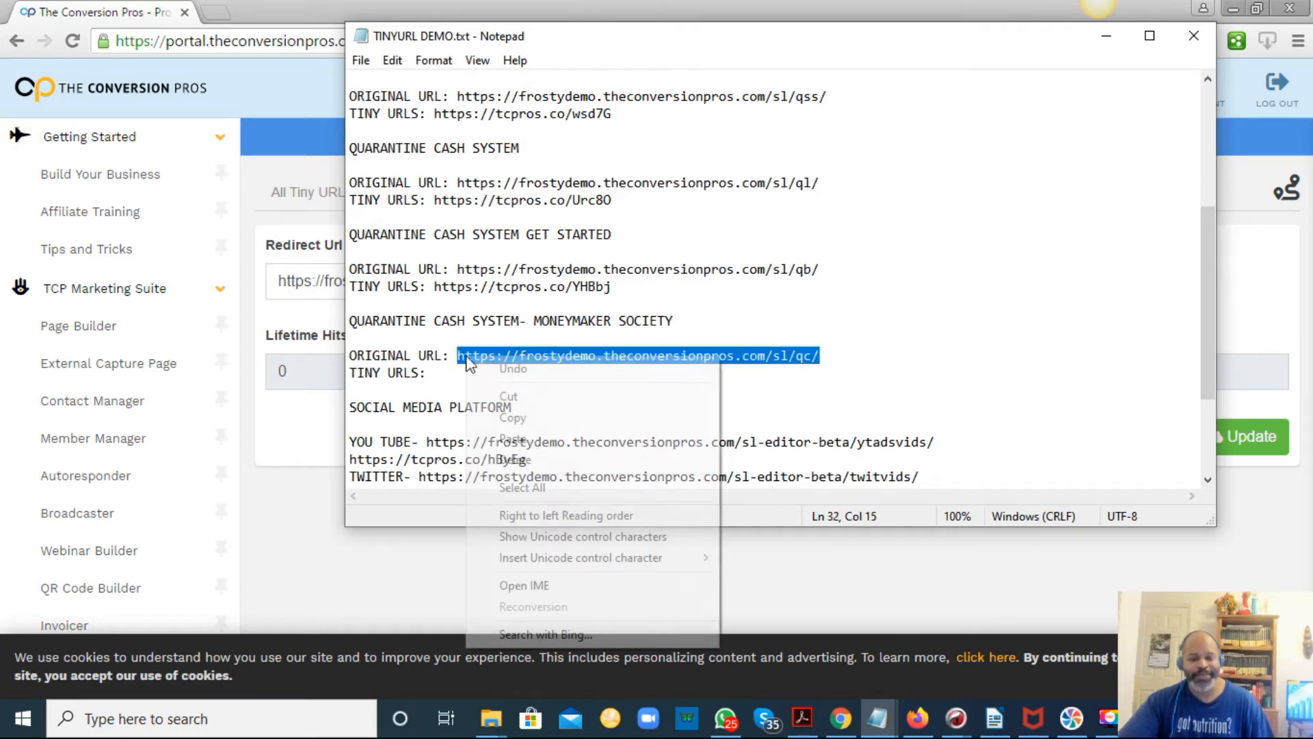
{"action": "left_click", "coordinate": [523, 417]}
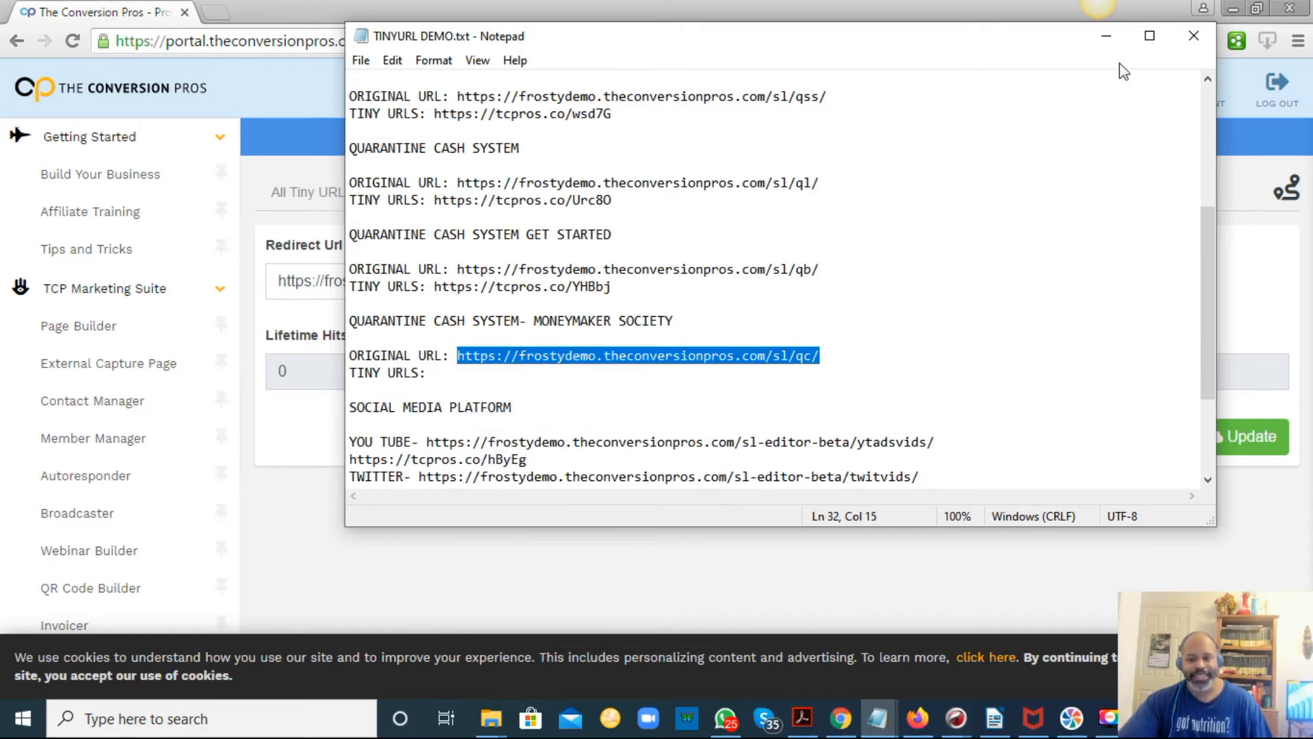
{"action": "left_click", "coordinate": [1106, 36]}
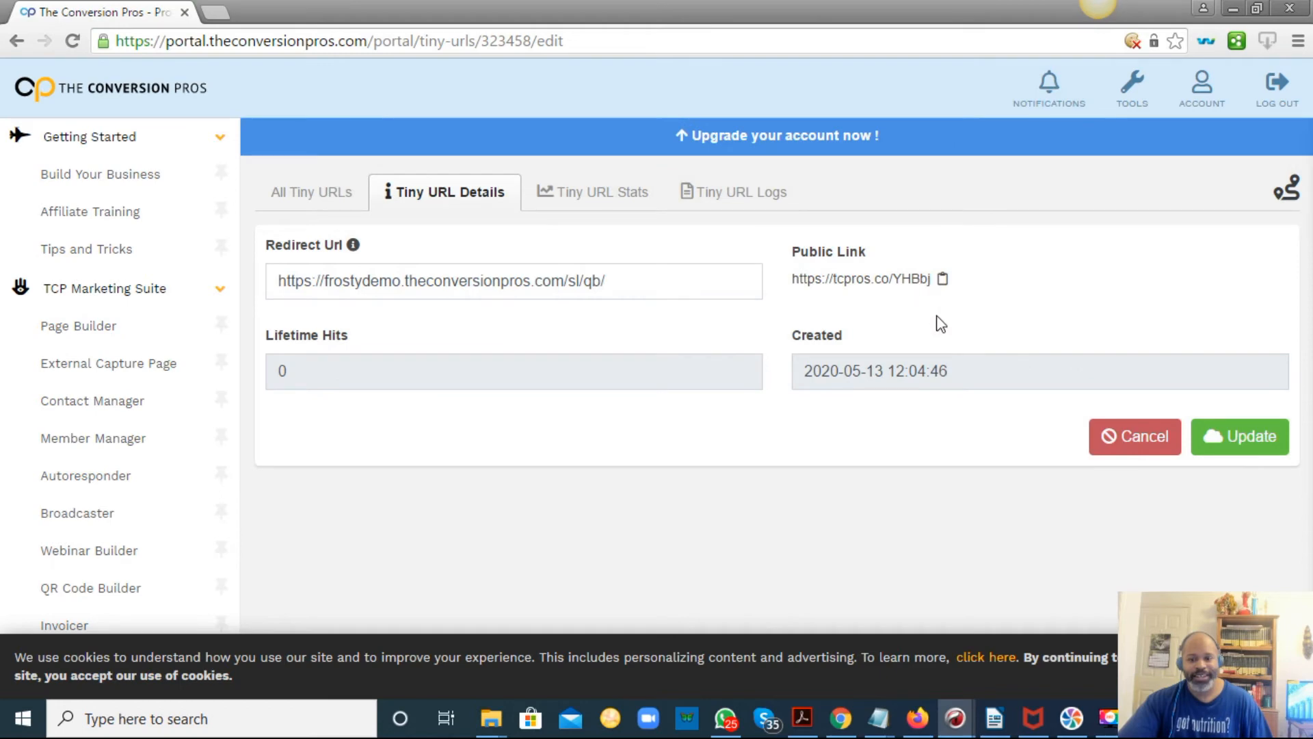
{"action": "left_click", "coordinate": [325, 200]}
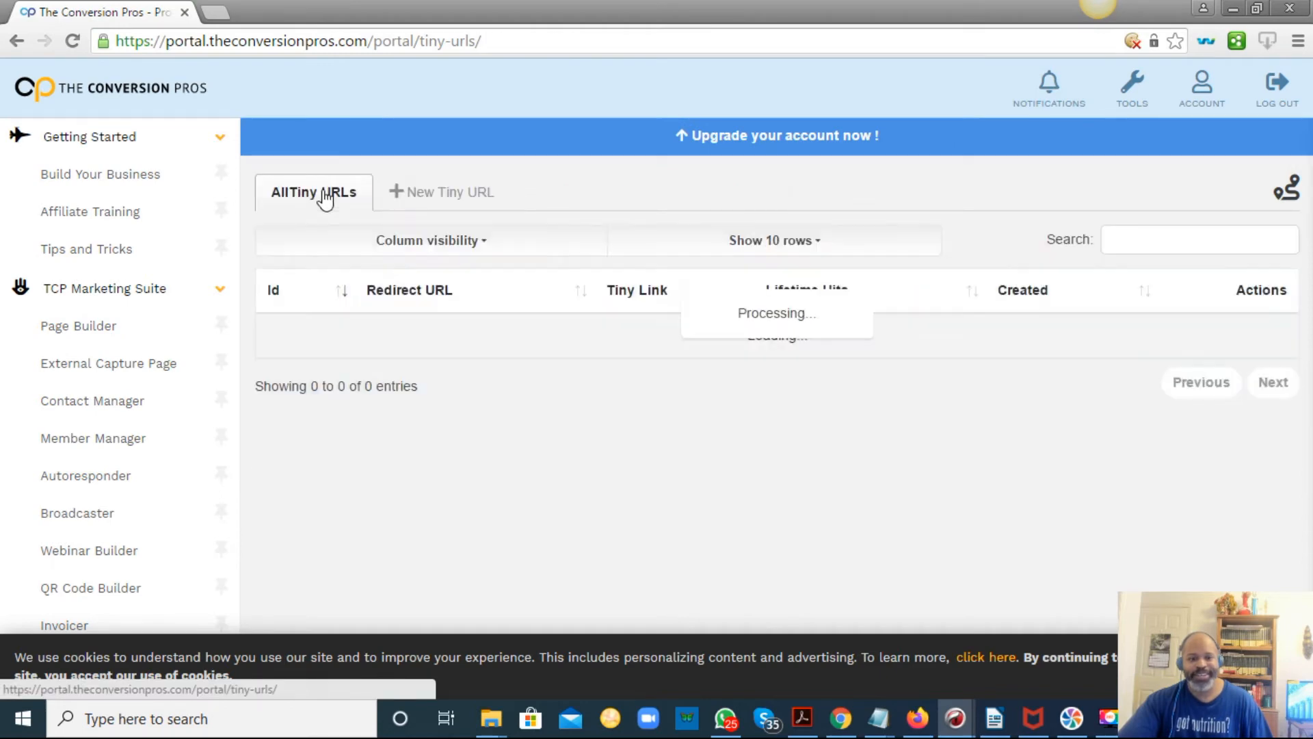
{"action": "left_click", "coordinate": [453, 200]}
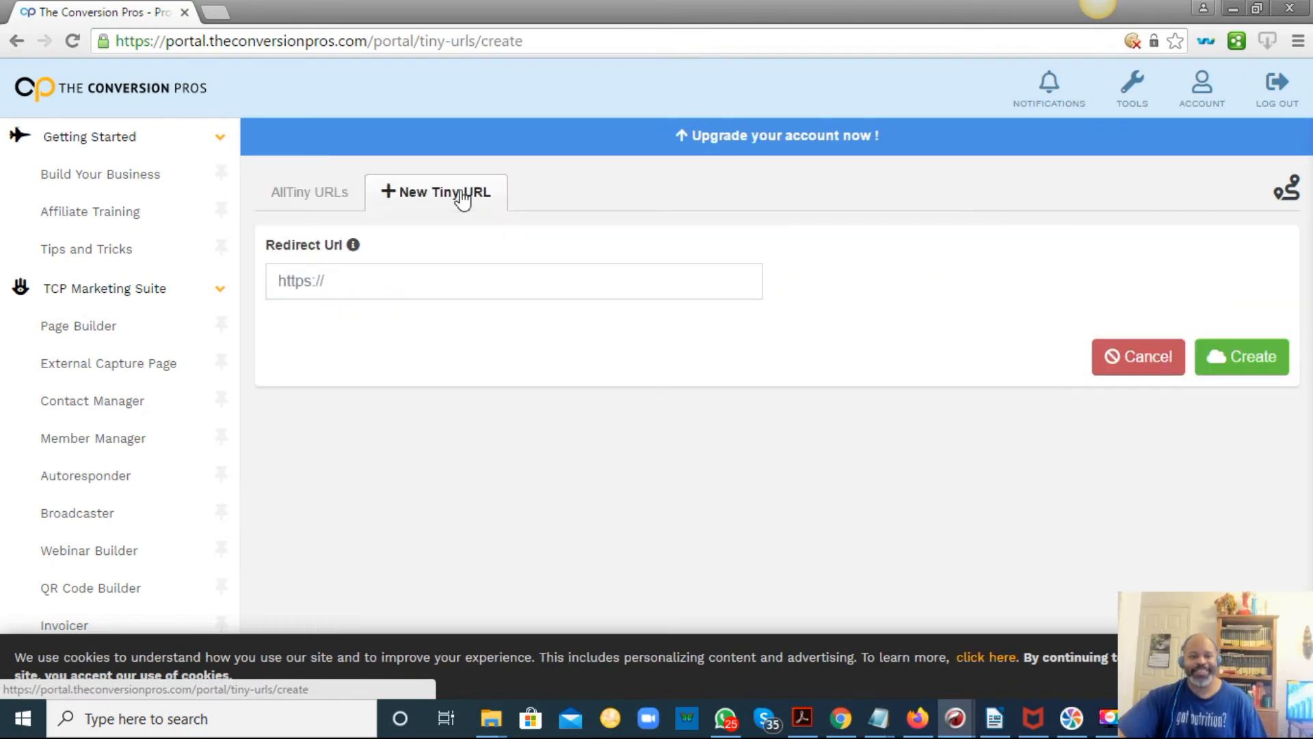
{"action": "left_click", "coordinate": [414, 289]}
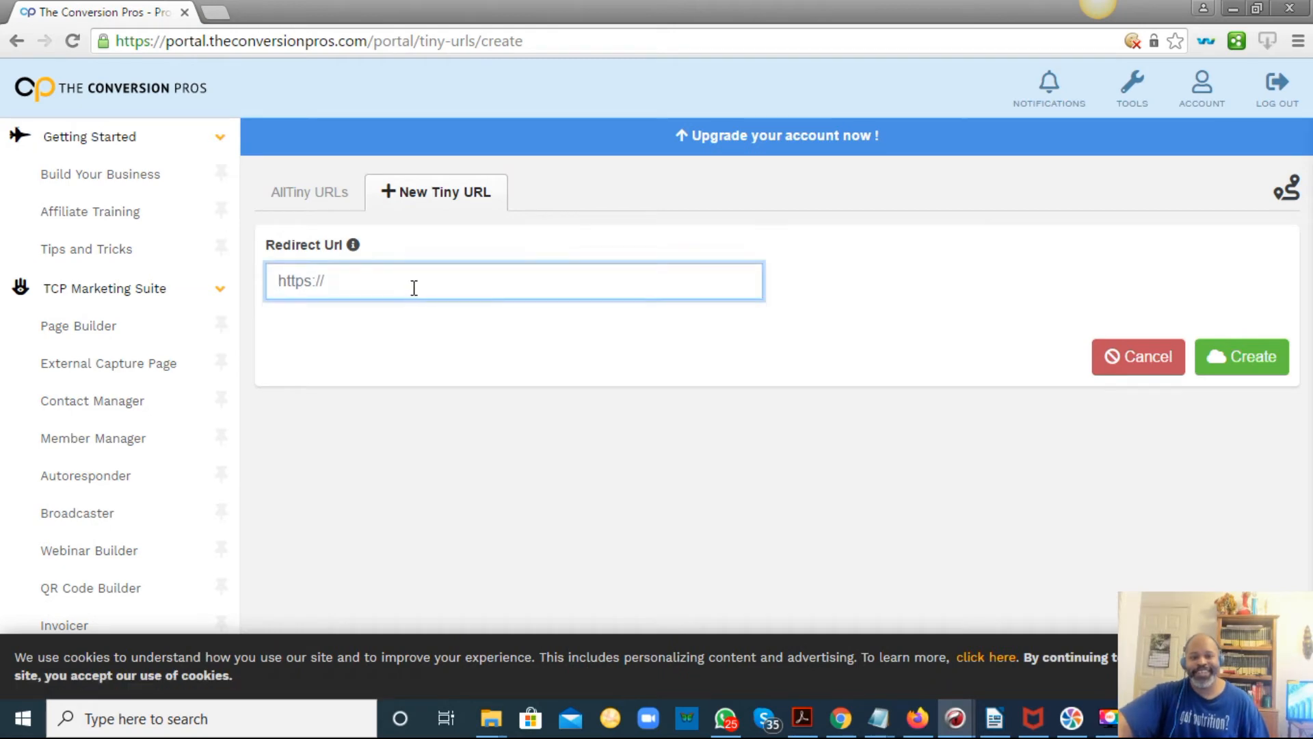
{"action": "left_click_drag", "start_coordinate": [276, 246], "coordinate": [343, 260]}
{"action": "left_click_drag", "start_coordinate": [267, 248], "coordinate": [331, 259]}
{"action": "left_click", "coordinate": [335, 279]}
{"action": "right_click", "coordinate": [334, 279]}
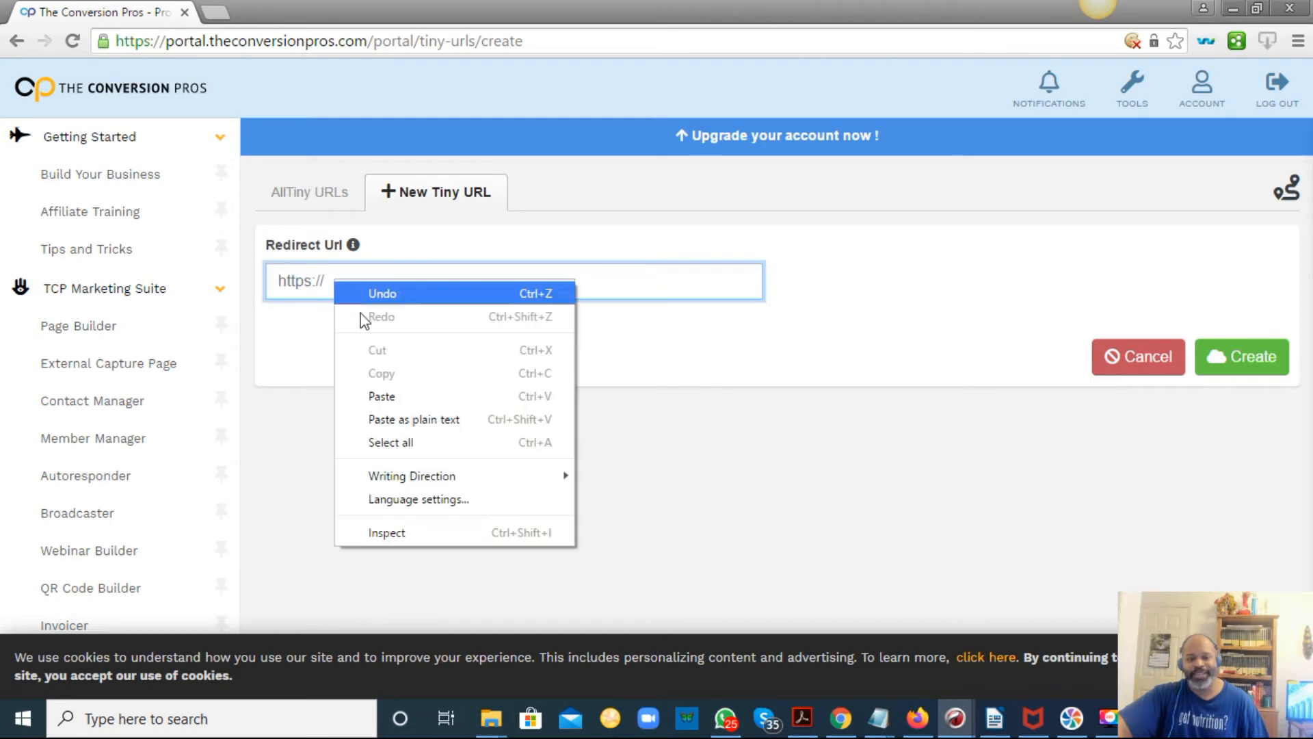
{"action": "left_click", "coordinate": [393, 400]}
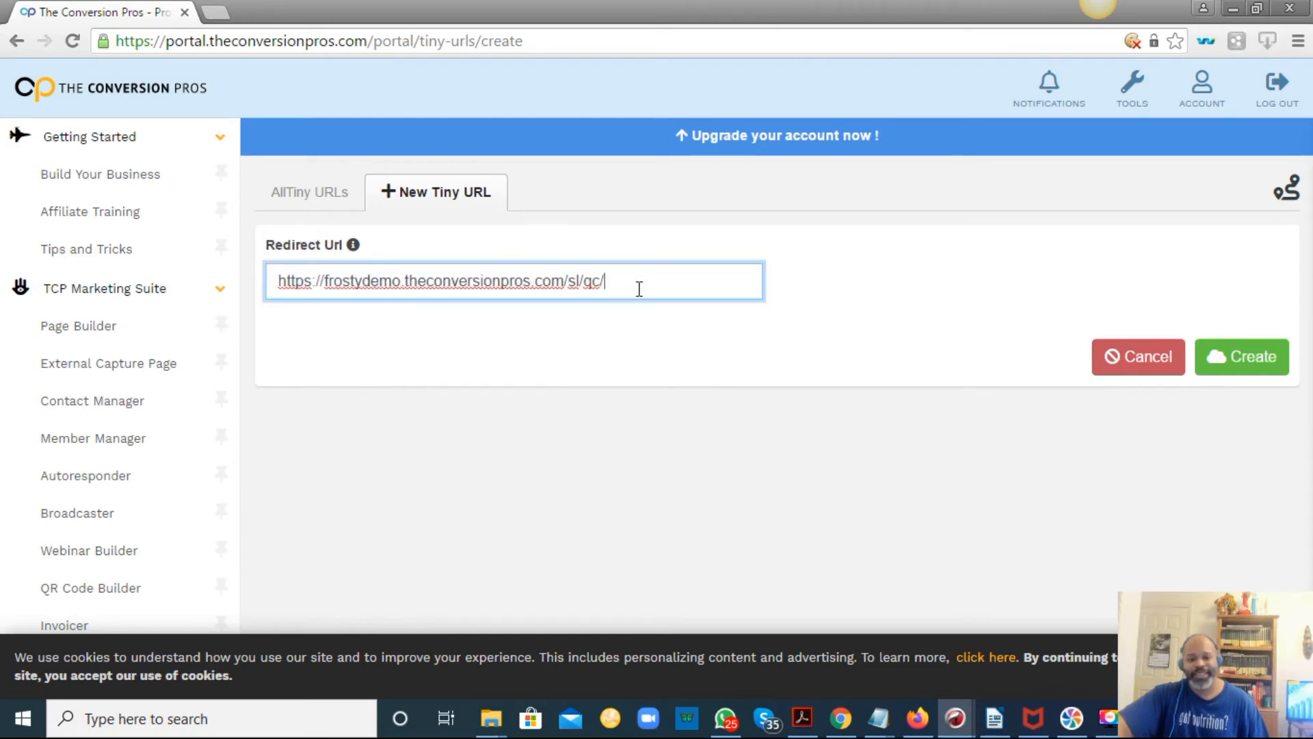
{"action": "left_click", "coordinate": [1241, 363]}
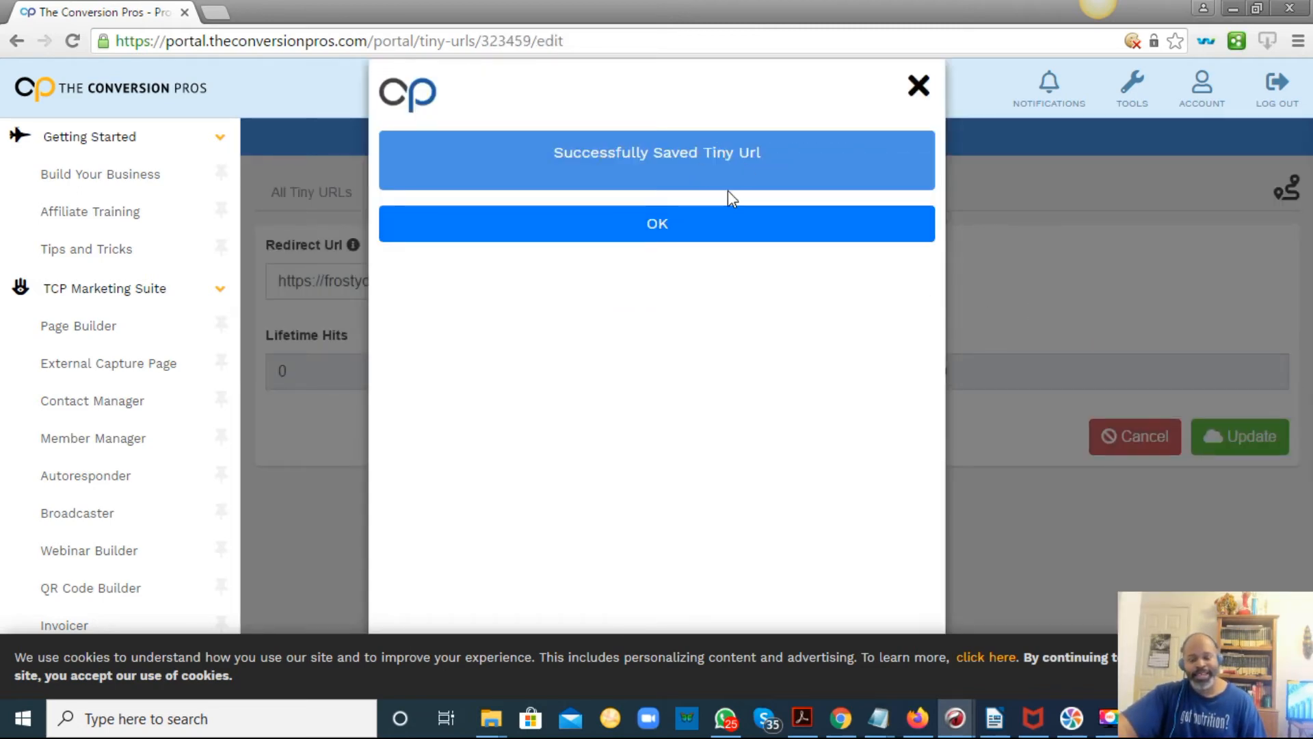
{"action": "left_click", "coordinate": [669, 223]}
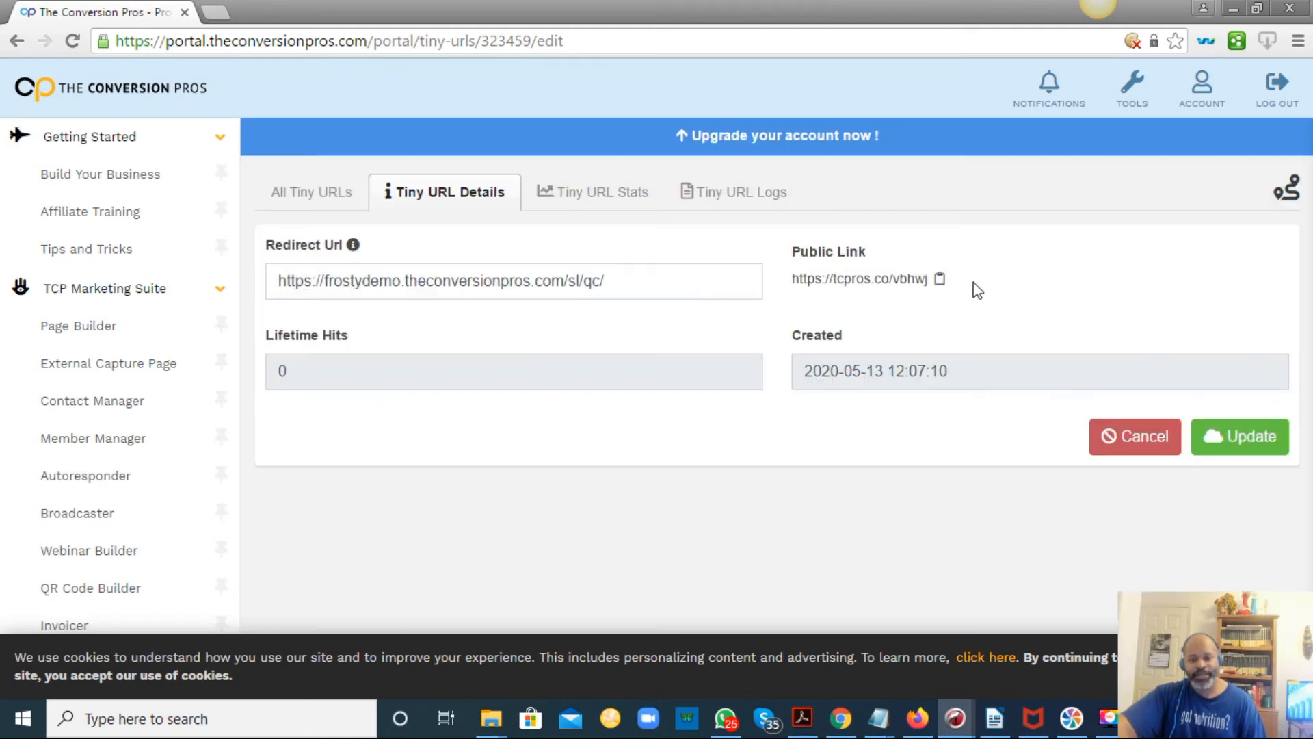
{"action": "left_click", "coordinate": [940, 280]}
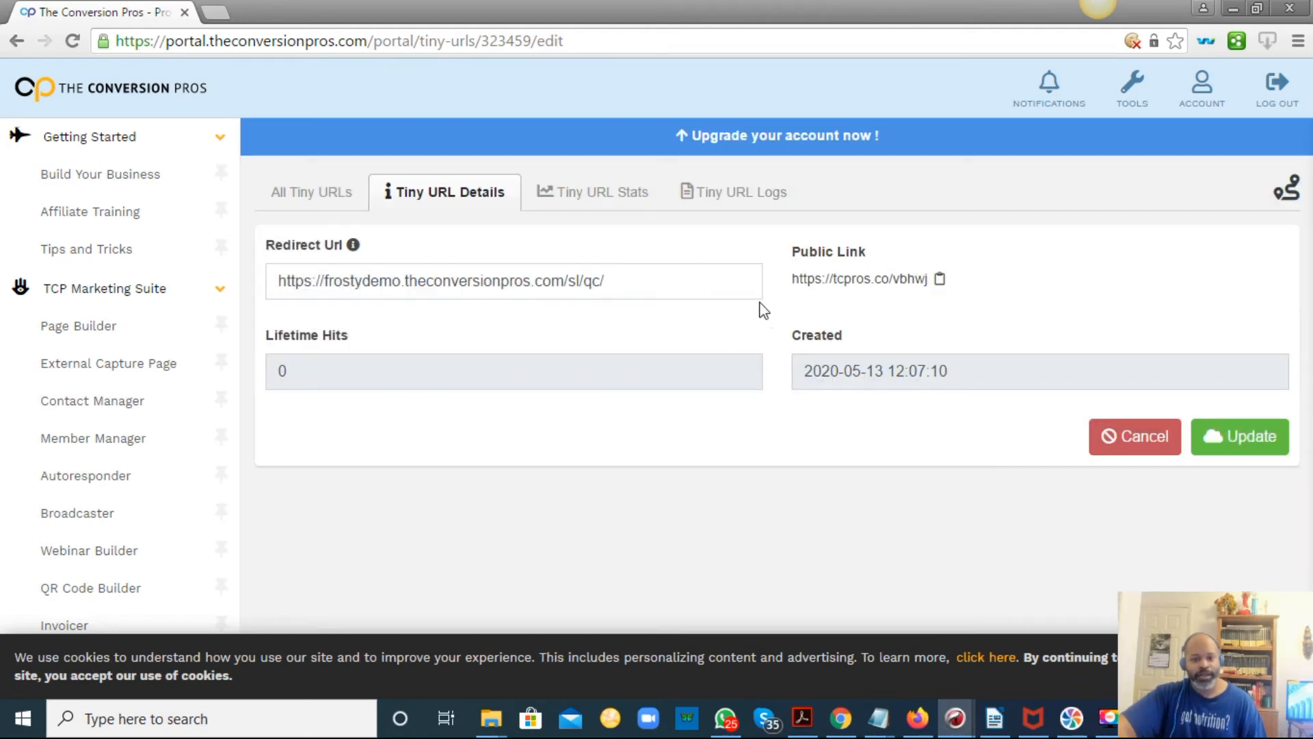
{"action": "left_click", "coordinate": [877, 718]}
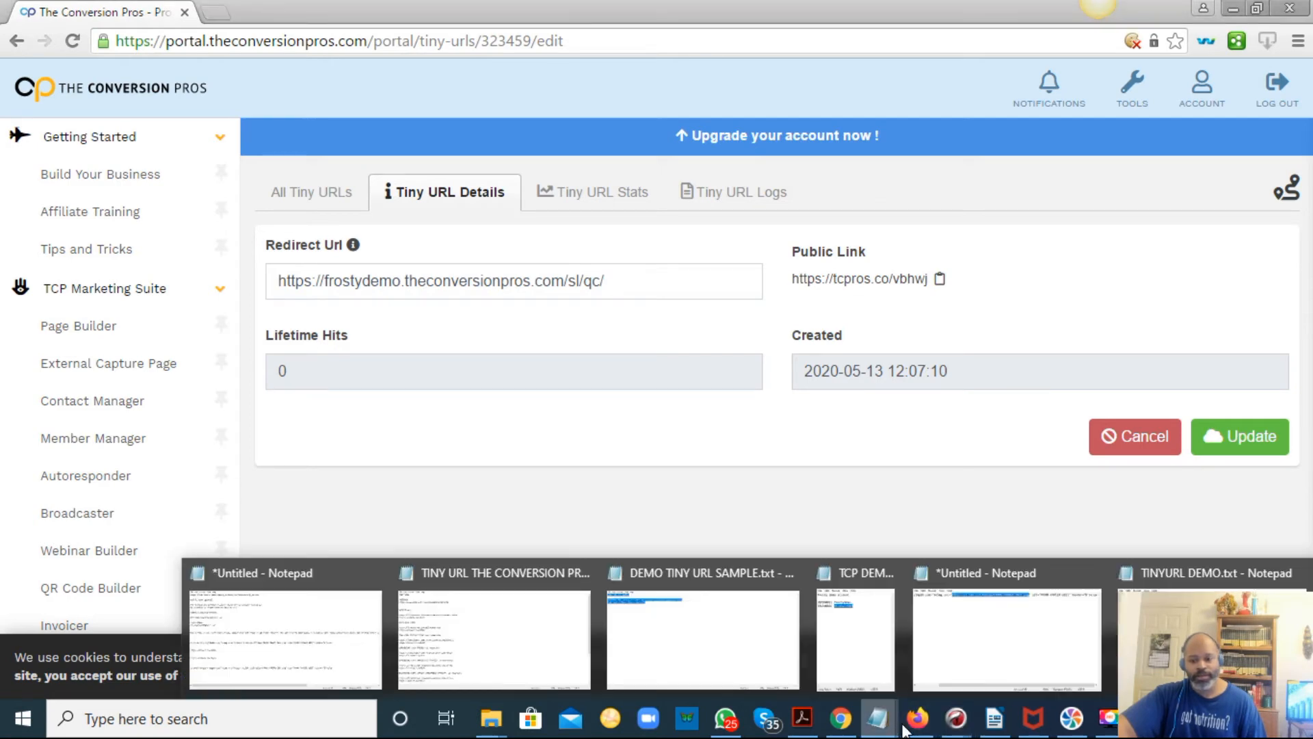
{"action": "left_click", "coordinate": [1203, 615]}
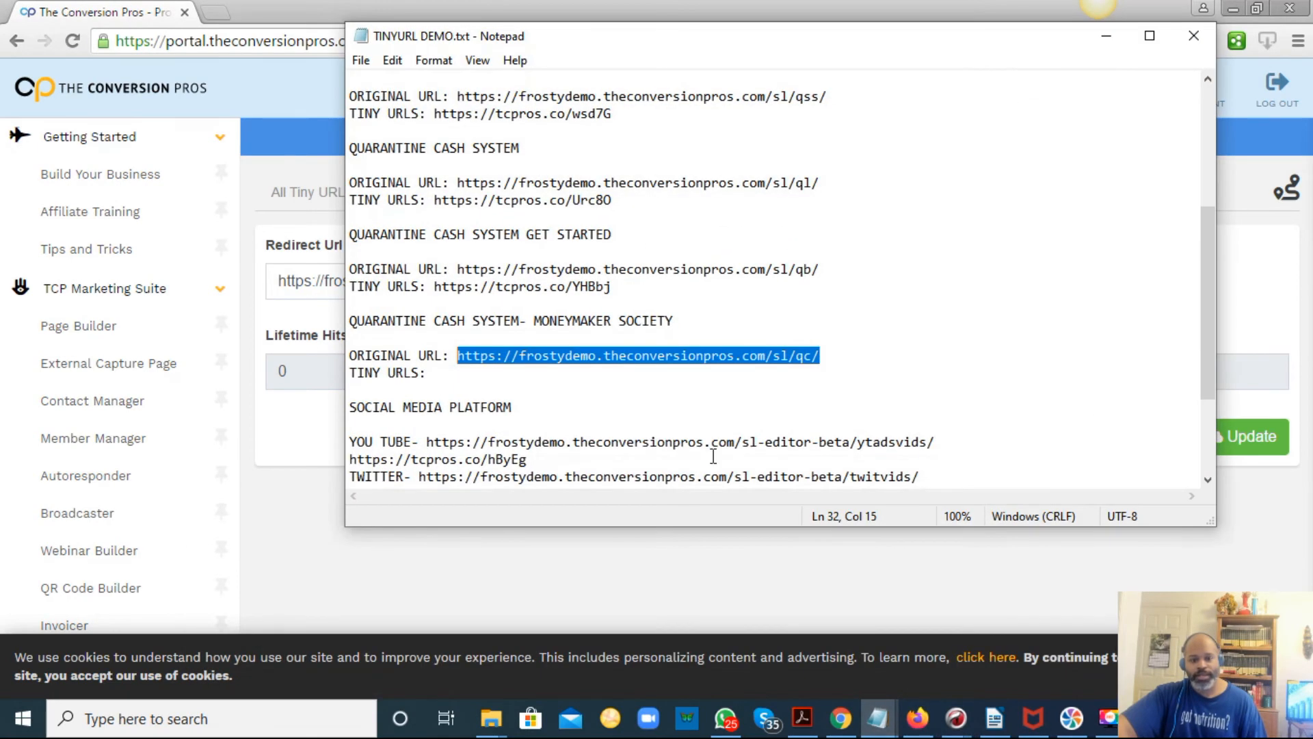
{"action": "left_click", "coordinate": [554, 373]}
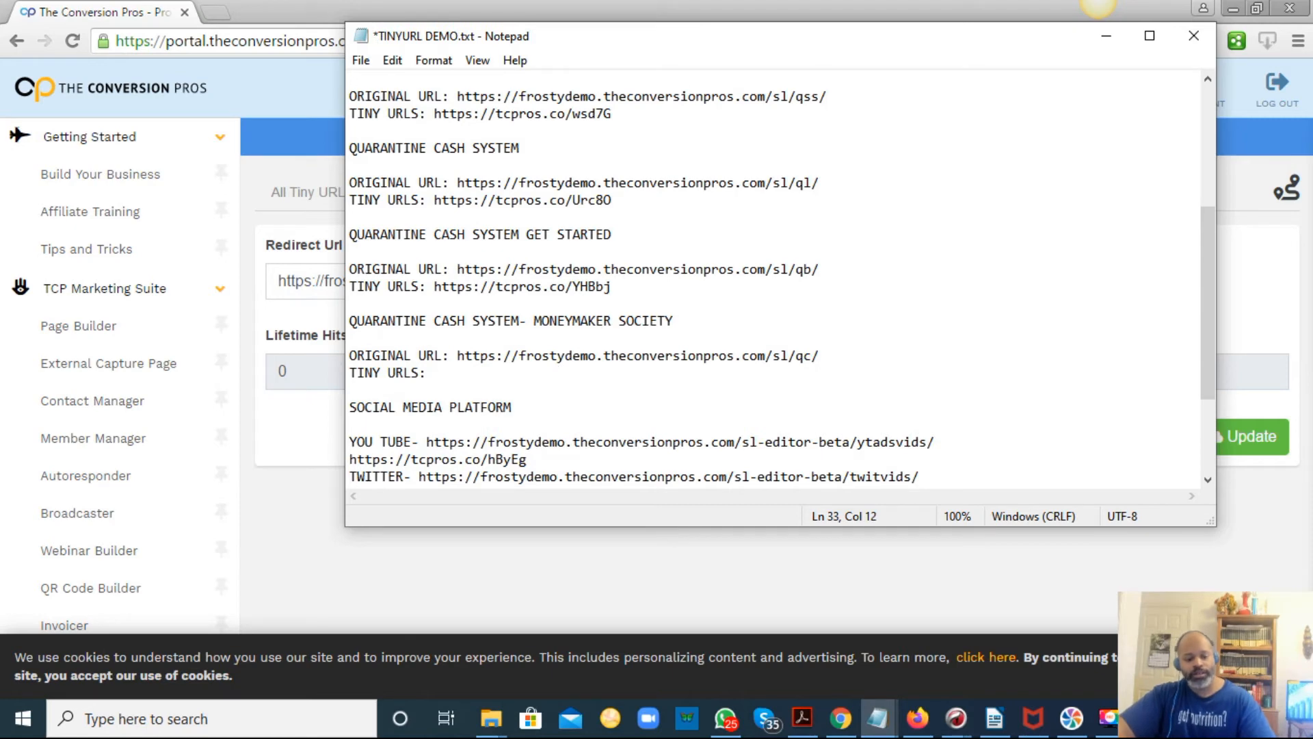
{"action": "key", "text": "ctrl+v"}
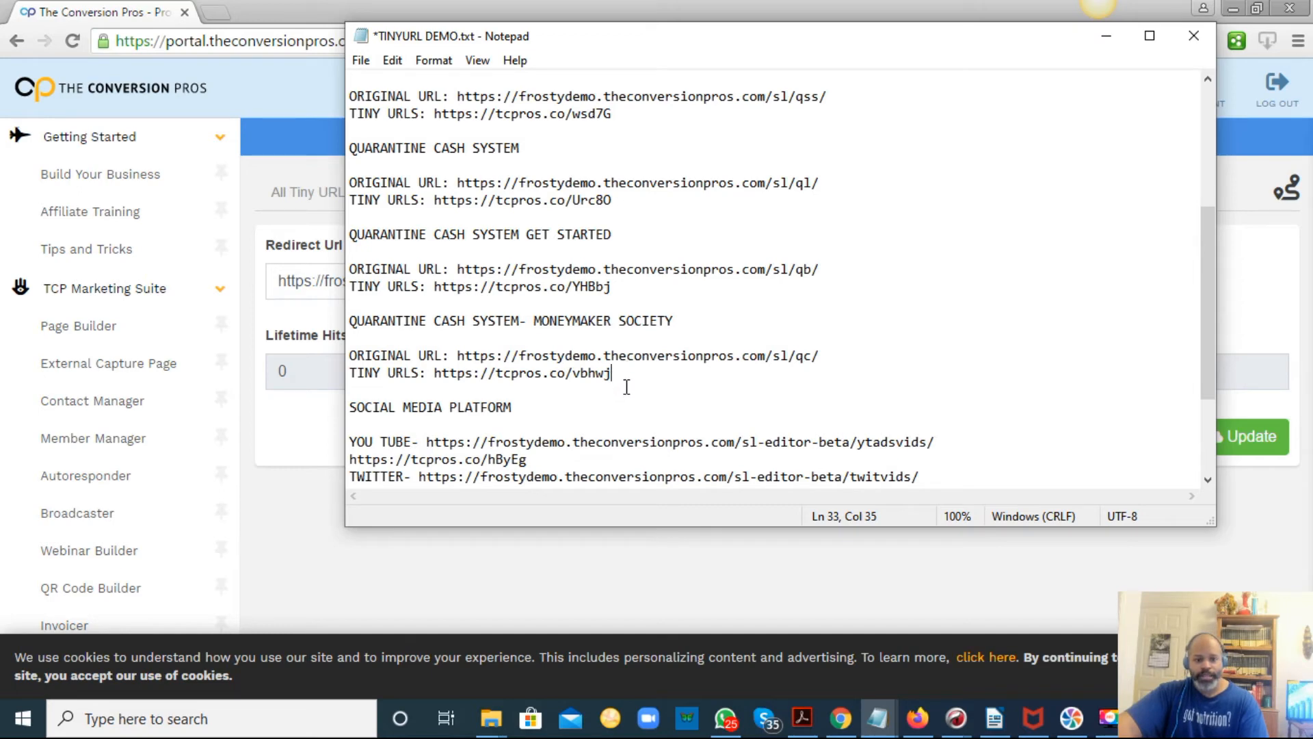
{"action": "left_click", "coordinate": [358, 62]}
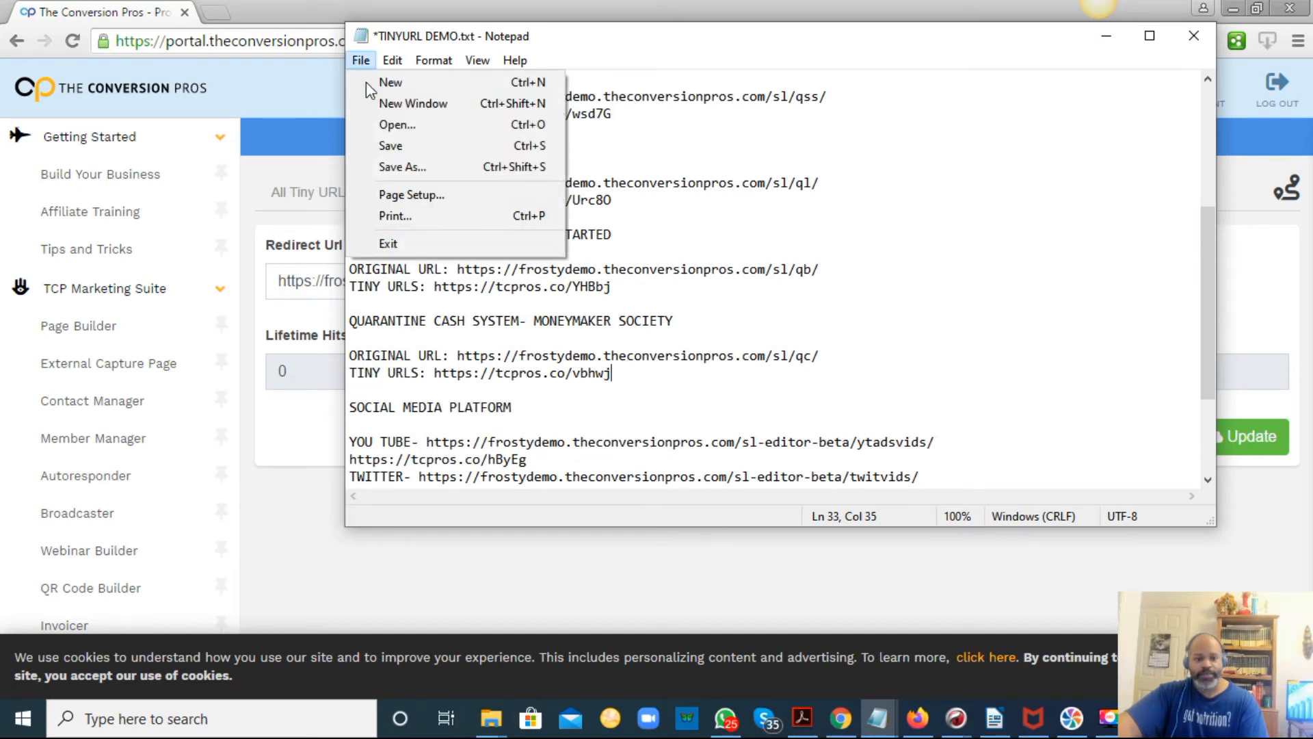
{"action": "left_click", "coordinate": [390, 145]}
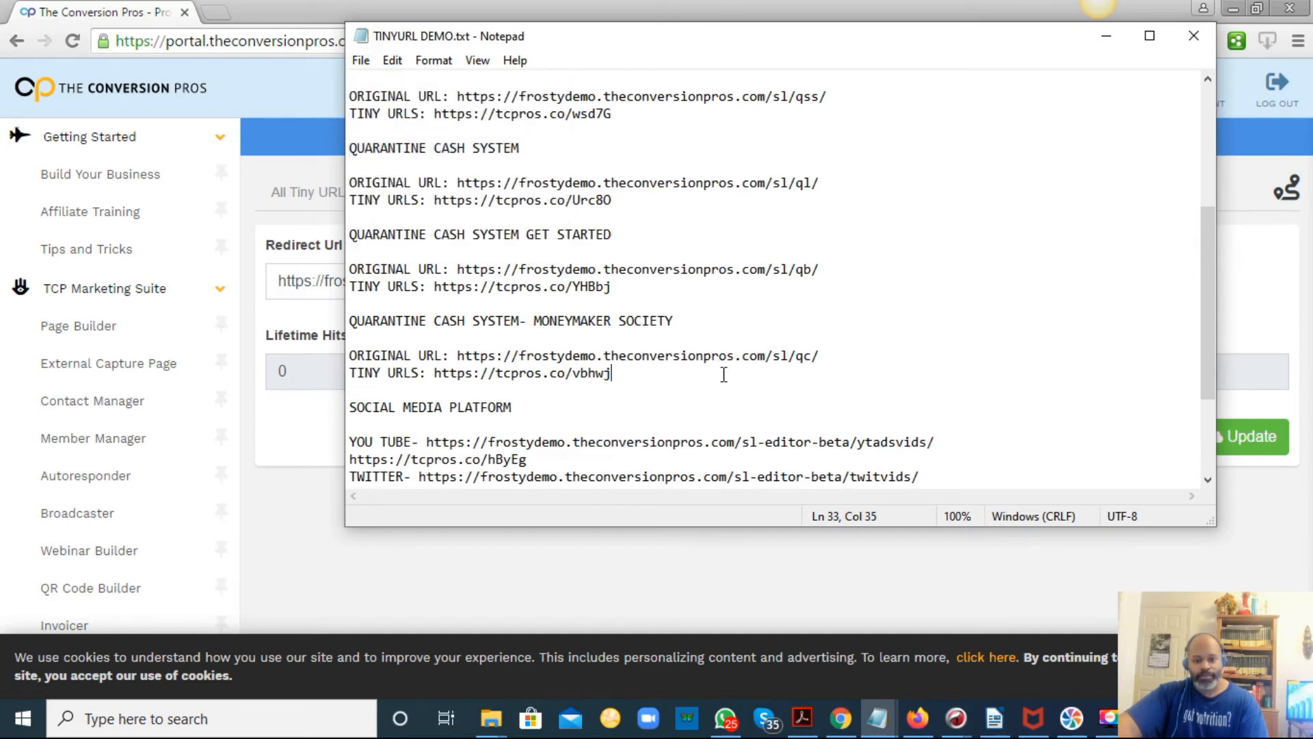
{"action": "scroll", "coordinate": [727, 382], "scroll_direction": "down", "scroll_amount": 2}
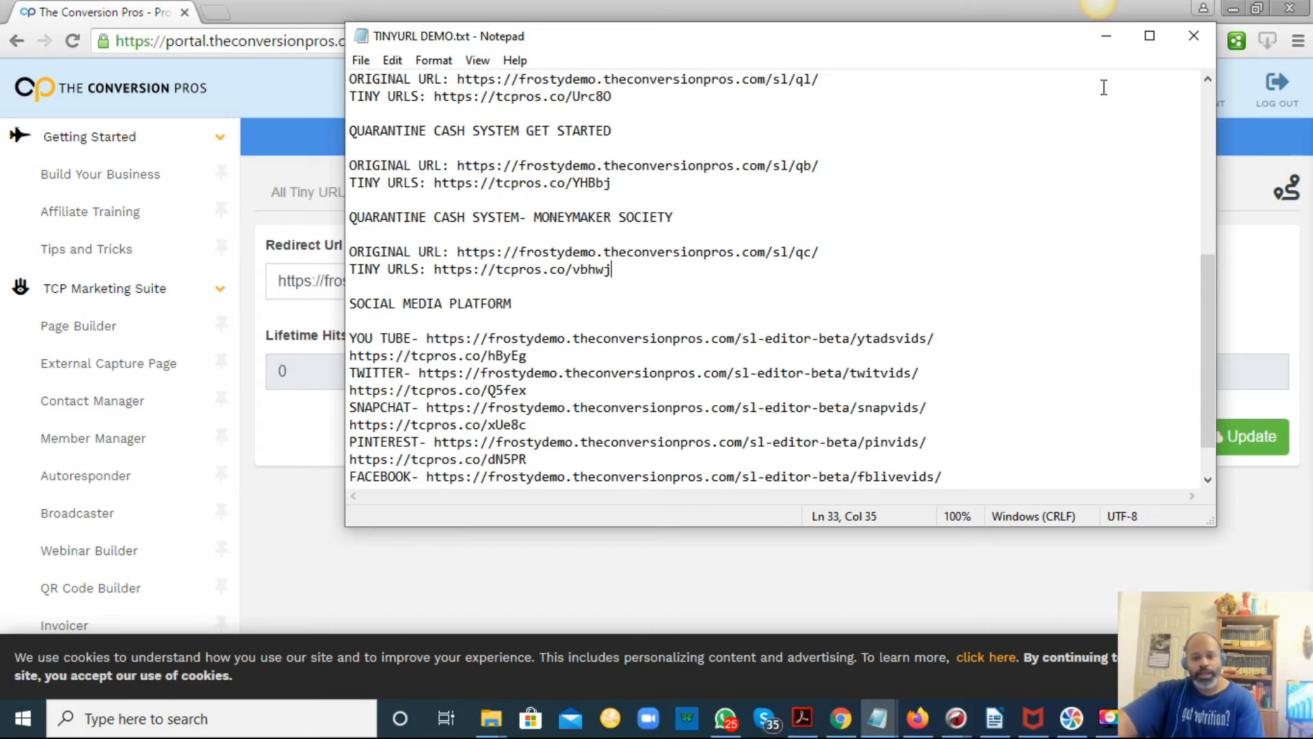
{"action": "scroll", "coordinate": [687, 245], "scroll_direction": "up", "scroll_amount": 4}
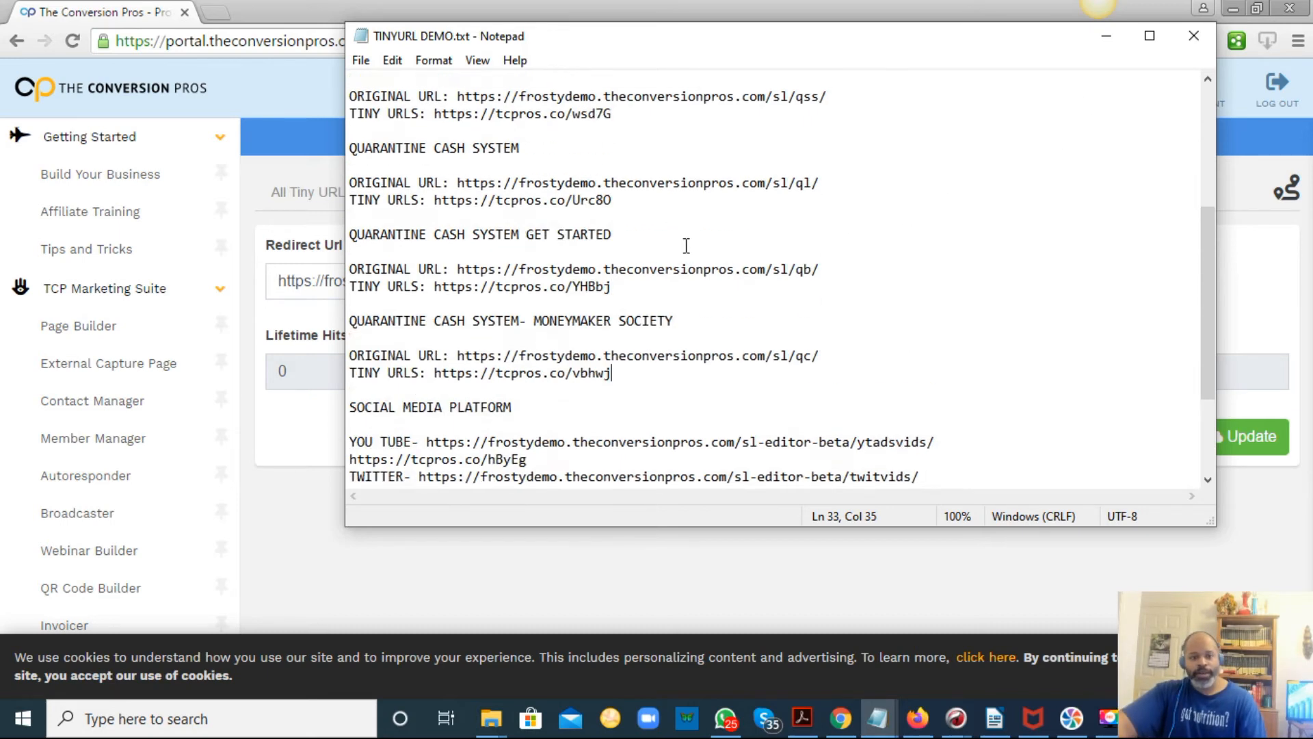
{"action": "scroll", "coordinate": [687, 245], "scroll_direction": "up", "scroll_amount": 3}
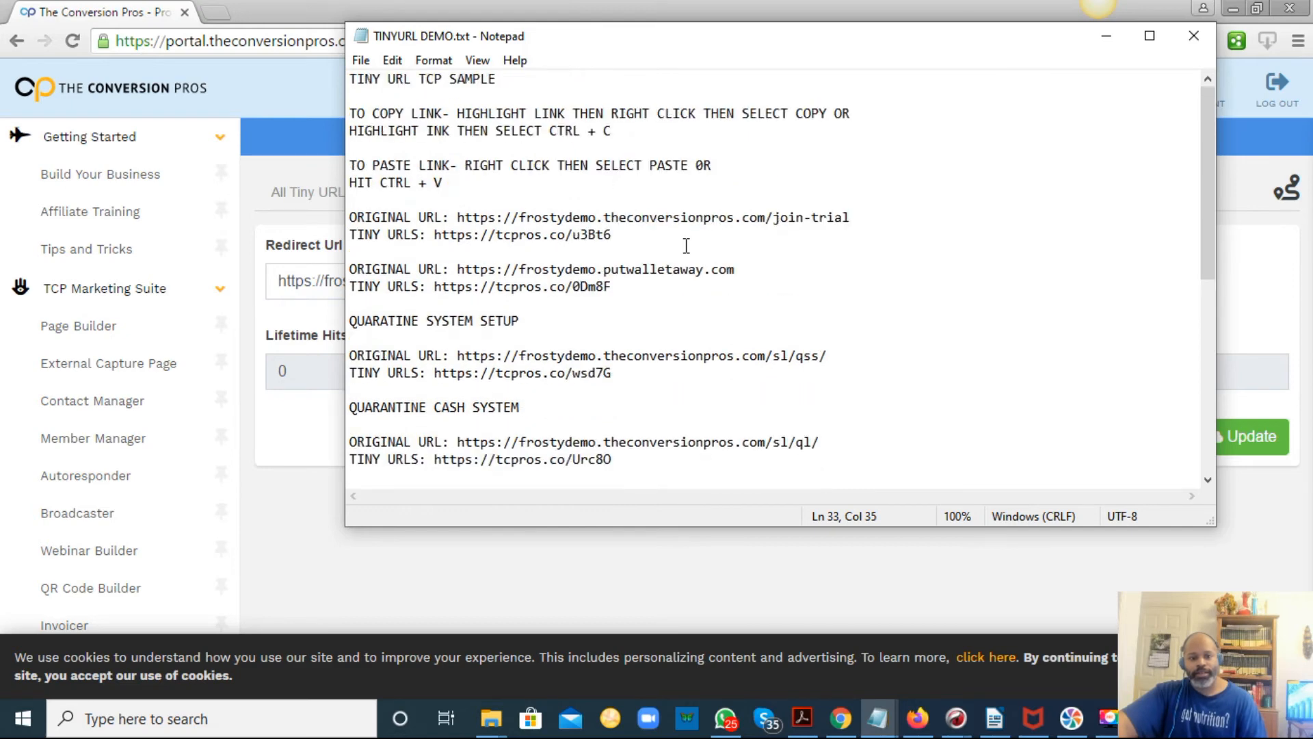
{"action": "scroll", "coordinate": [686, 245], "scroll_direction": "down", "scroll_amount": 6}
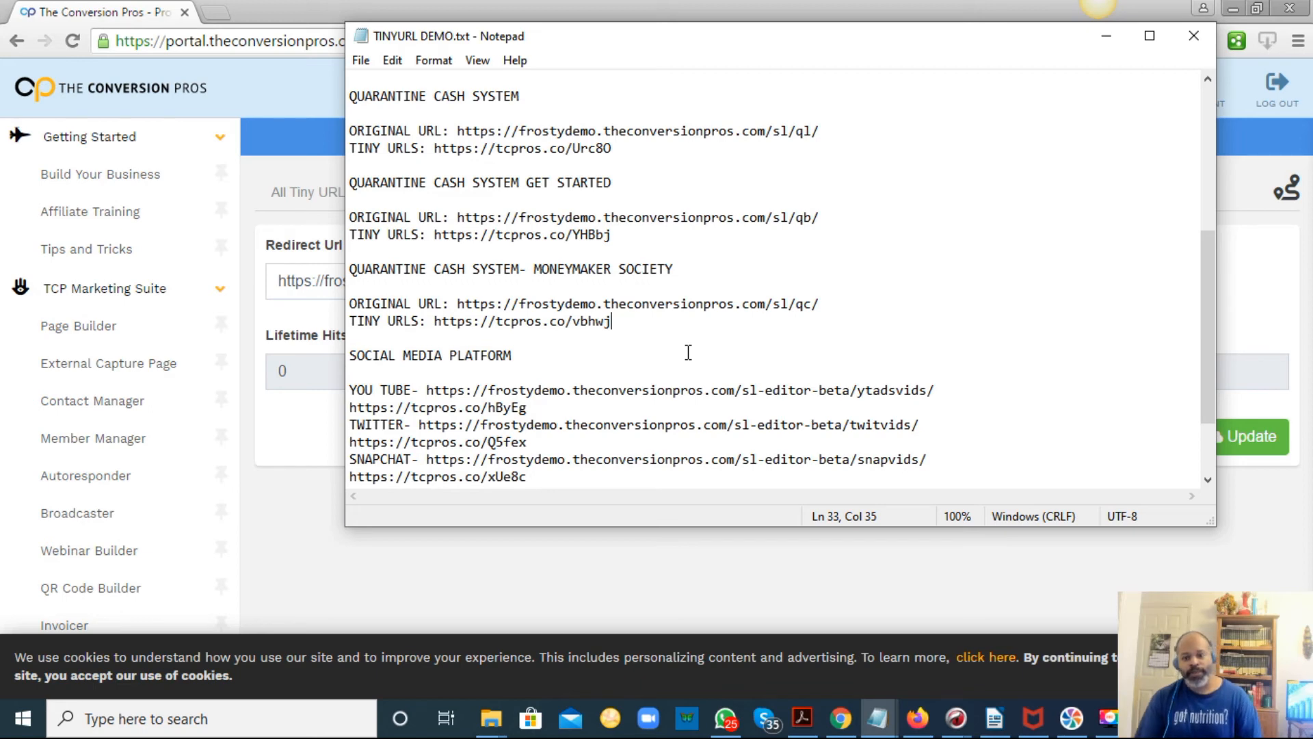
Switch to the AUTOPILOT 3 DAY SETUP TUTORIAL.docx document in LibreOffice Writer and select the STEP 5 paragraph.
{"action": "left_click", "coordinate": [1000, 726]}
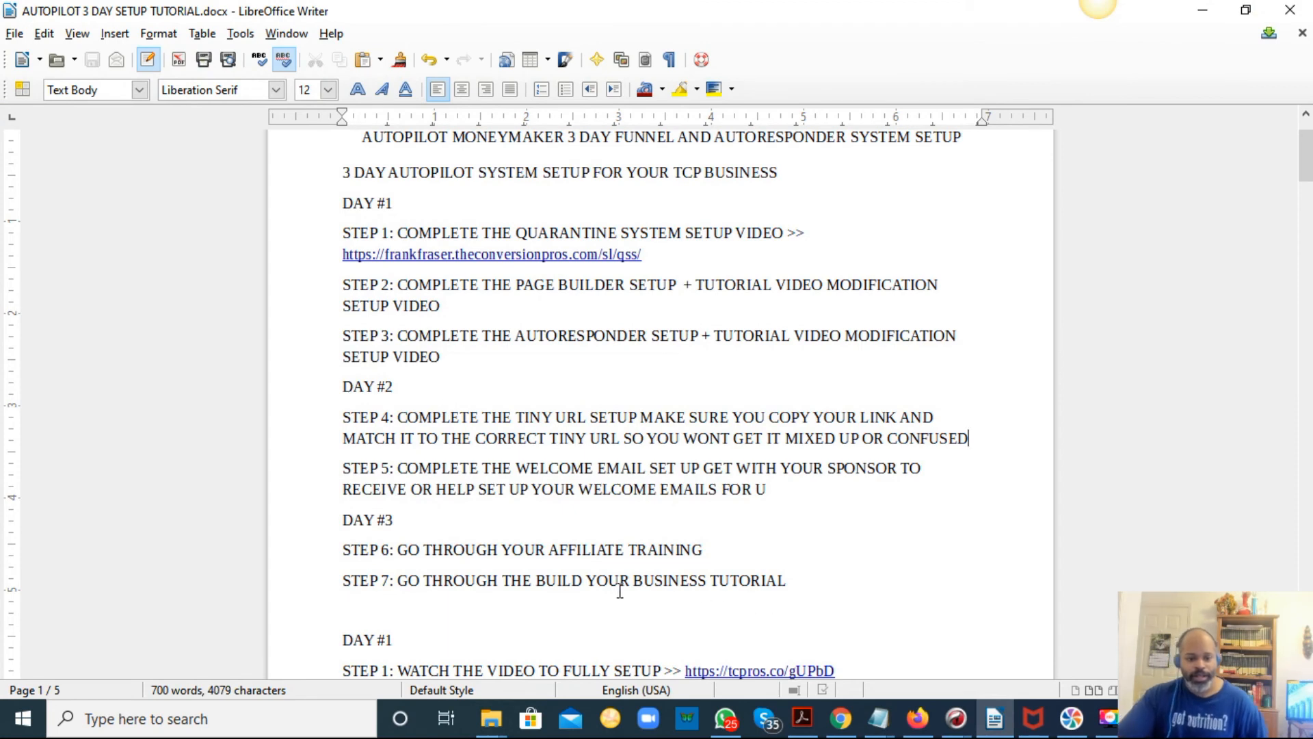
{"action": "left_click", "coordinate": [765, 487]}
{"action": "left_click_drag", "start_coordinate": [765, 488], "coordinate": [347, 461]}
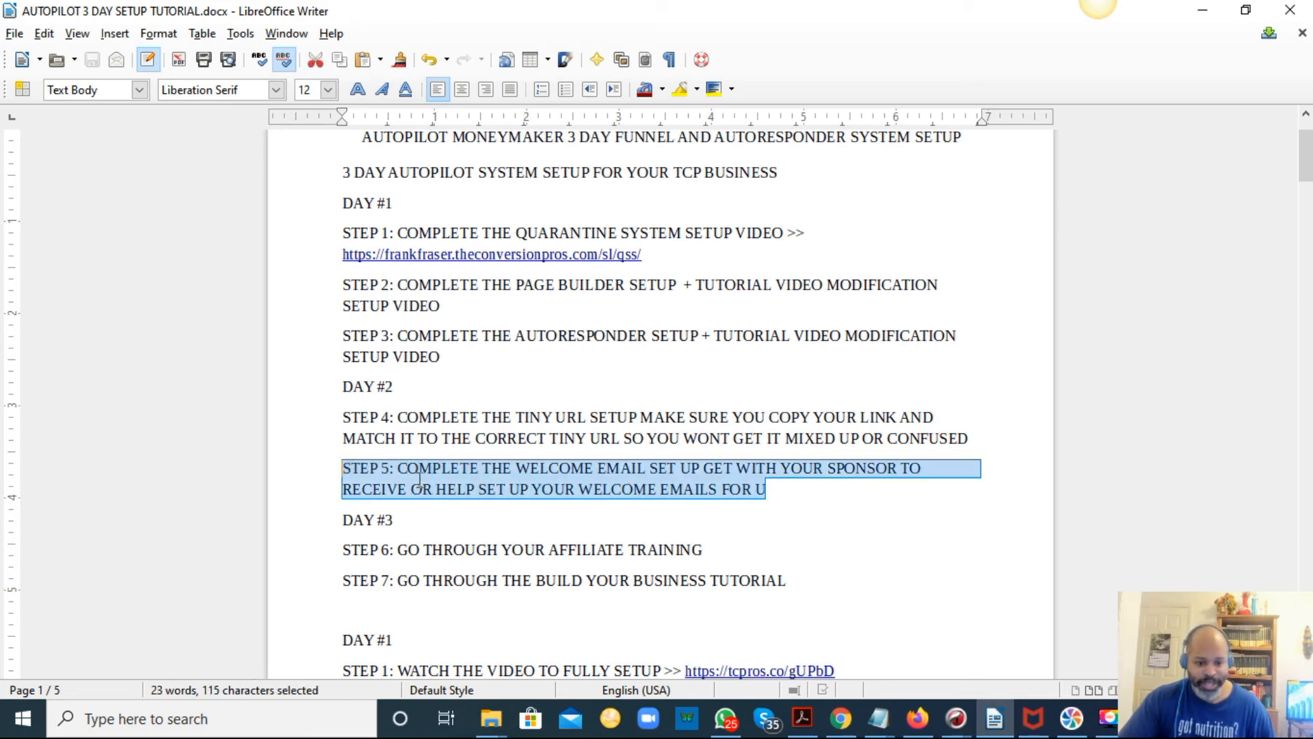